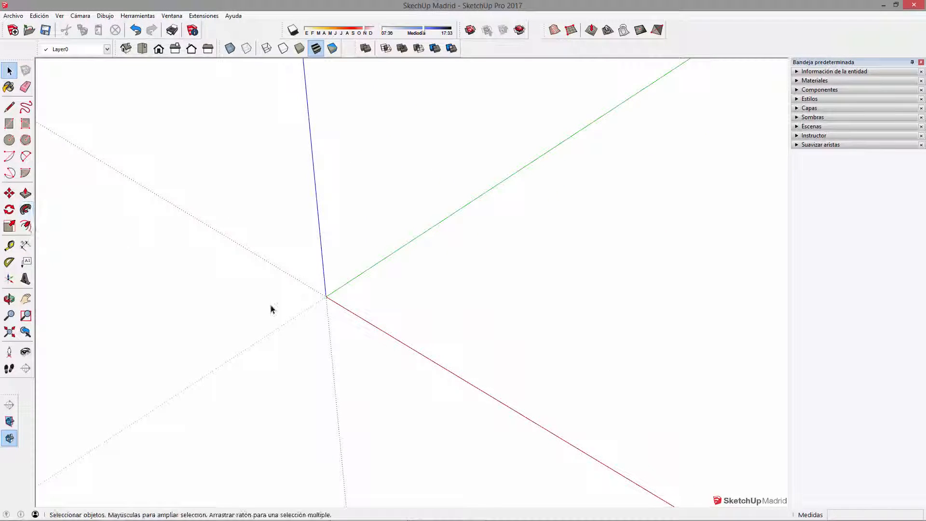
# Draw a rectangle on the ground plane beside the green axis.
pyautogui.moveTo(331, 309); pyautogui.dragTo(353, 275, button='middle')
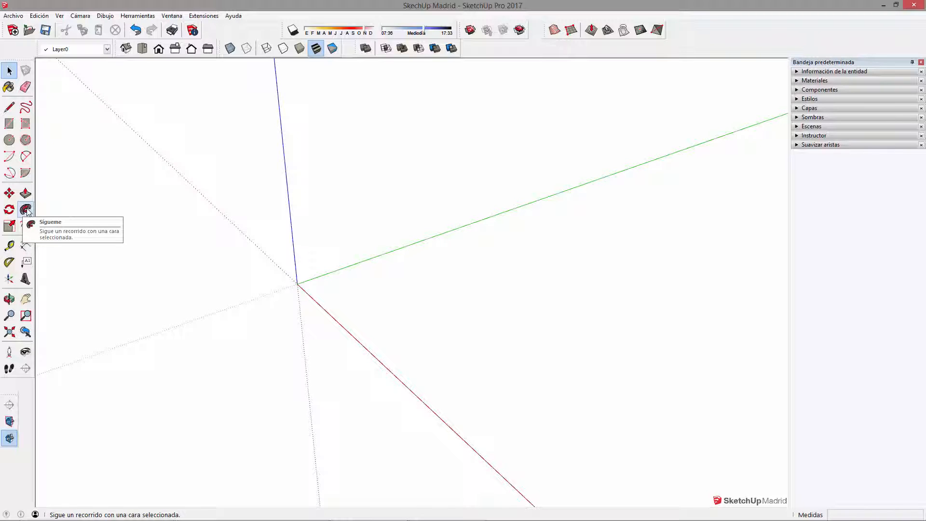
pyautogui.moveTo(290, 282); pyautogui.dragTo(372, 304, button='middle')
pyautogui.moveTo(279, 320); pyautogui.dragTo(412, 314, button='middle')
pyautogui.click(8, 124)
pyautogui.click(316, 276)
pyautogui.click(450, 276)
pyautogui.moveTo(450, 277); pyautogui.dragTo(334, 246, button='middle')
pyautogui.press('space')
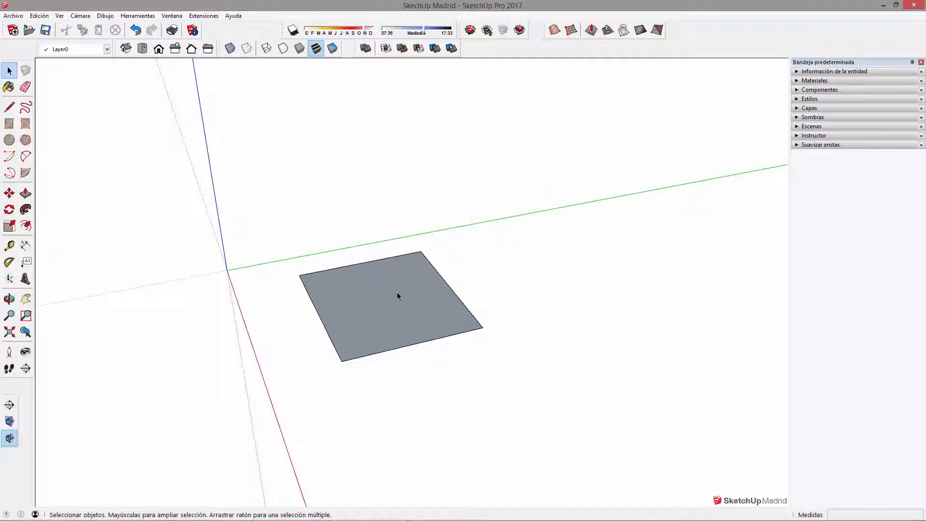
# Push/Pull the rectangle upward about 69.58 m to form a box.
pyautogui.click(25, 193)
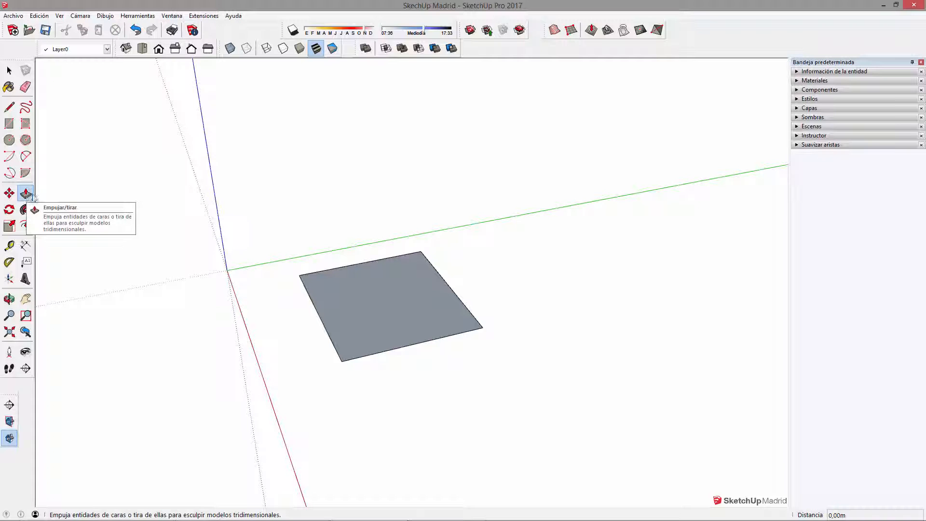
pyautogui.moveTo(436, 306); pyautogui.dragTo(451, 209)
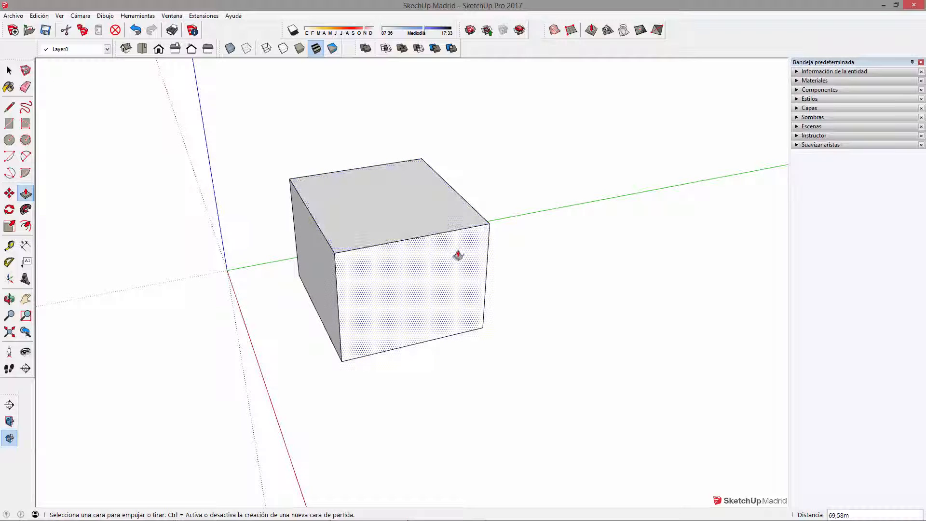
pyautogui.moveTo(439, 289); pyautogui.dragTo(456, 317, button='middle')
pyautogui.moveTo(456, 317); pyautogui.dragTo(465, 326)
# Push/Pull a second tier on top of the box and extend its side face outward about 51.13 m as an overhang.
pyautogui.moveTo(410, 284); pyautogui.dragTo(416, 207)
pyautogui.click(432, 252)
pyautogui.moveTo(433, 252); pyautogui.dragTo(497, 302)
pyautogui.moveTo(502, 299); pyautogui.dragTo(627, 263, button='middle')
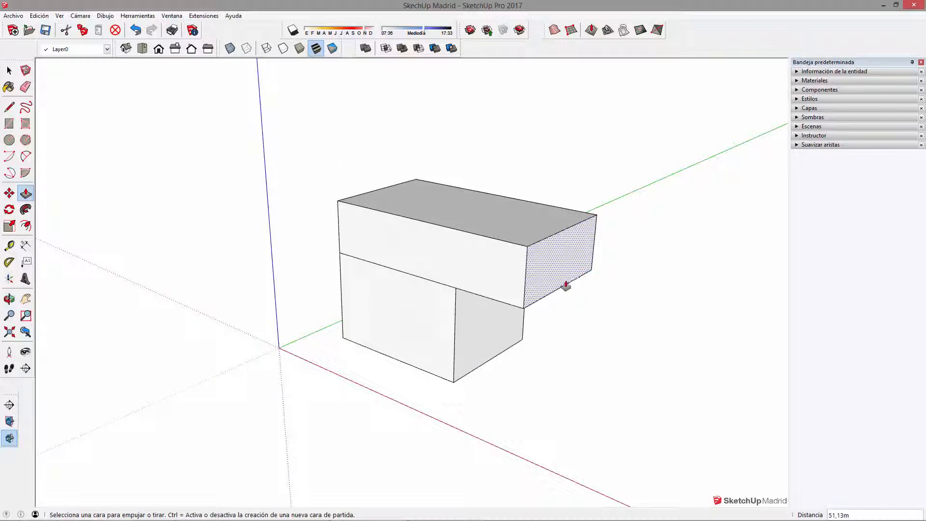
# Select all the geometry of the two-tier block with the overhang.
pyautogui.press('space')
pyautogui.keyDown('shift'); pyautogui.moveTo(428, 261); pyautogui.dragTo(512, 241, button='middle'); pyautogui.keyUp('shift')
pyautogui.scroll(-2, 494, 321)
pyautogui.scroll(-2, 557, 306)
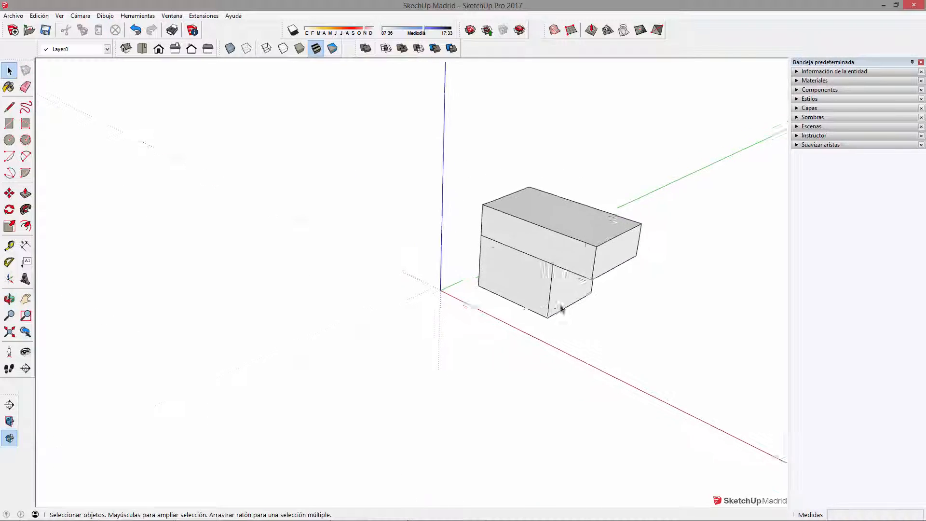
pyautogui.moveTo(456, 155); pyautogui.dragTo(712, 386)
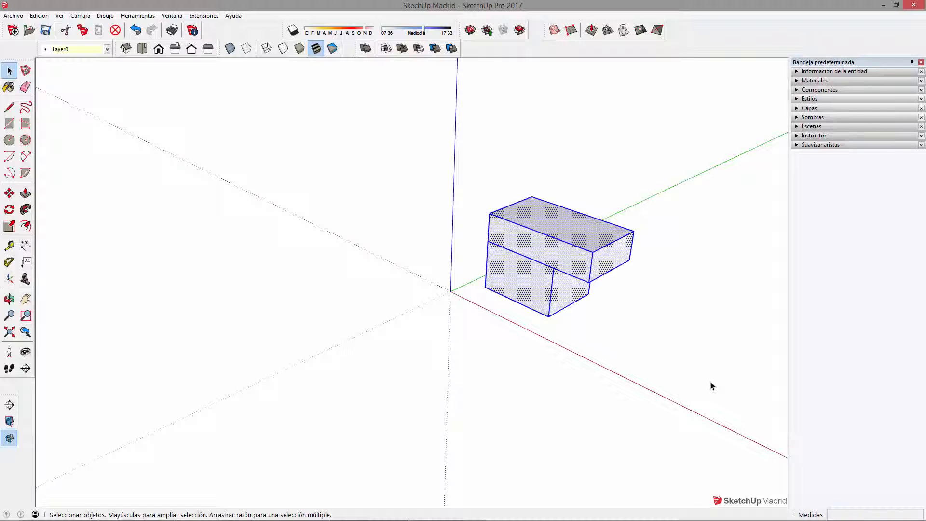
pyautogui.moveTo(692, 350); pyautogui.dragTo(374, 367, button='middle')
pyautogui.scroll(3, 378, 368)
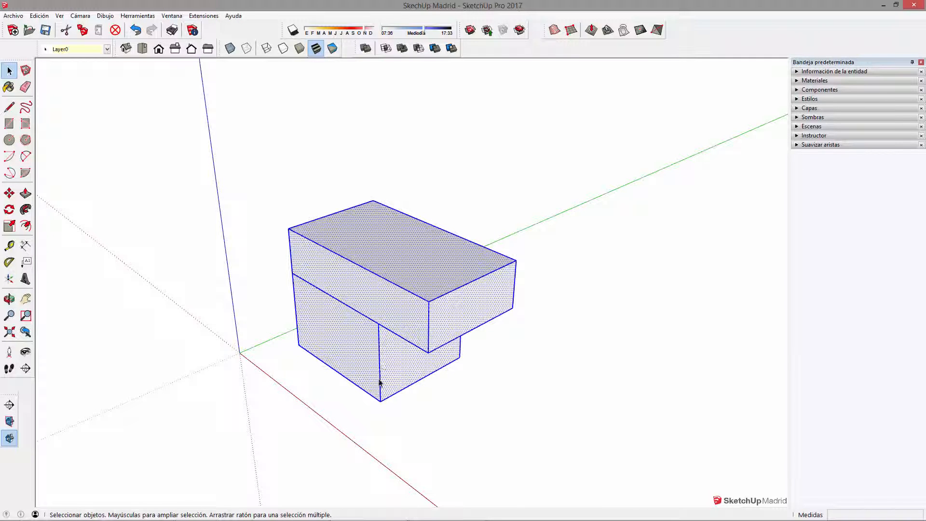
pyautogui.moveTo(495, 297); pyautogui.dragTo(358, 331, button='middle')
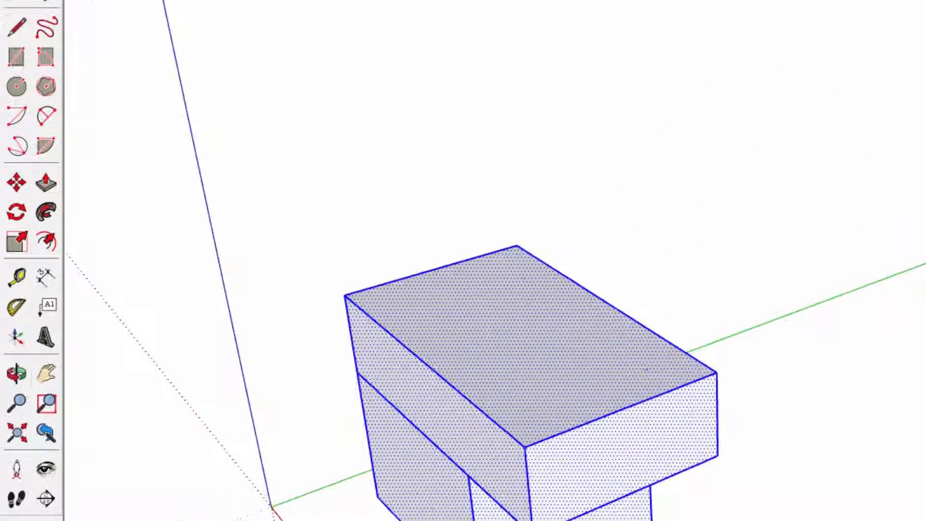
# Draw a small circle on the ground plane along the green axis, away from the block.
pyautogui.moveTo(912, 409); pyautogui.dragTo(838, 410, button='middle')
pyautogui.press('c')
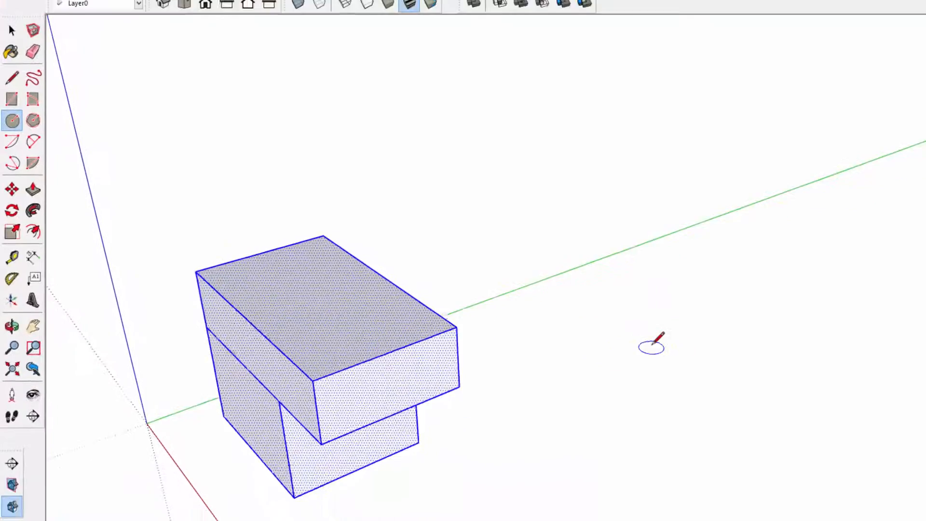
pyautogui.click(623, 336)
pyautogui.click(657, 339)
pyautogui.press('space')
# Draw a vertical 2-point arc rising from the circle's center, bulging away from the block.
pyautogui.moveTo(514, 320); pyautogui.dragTo(453, 288, button='middle')
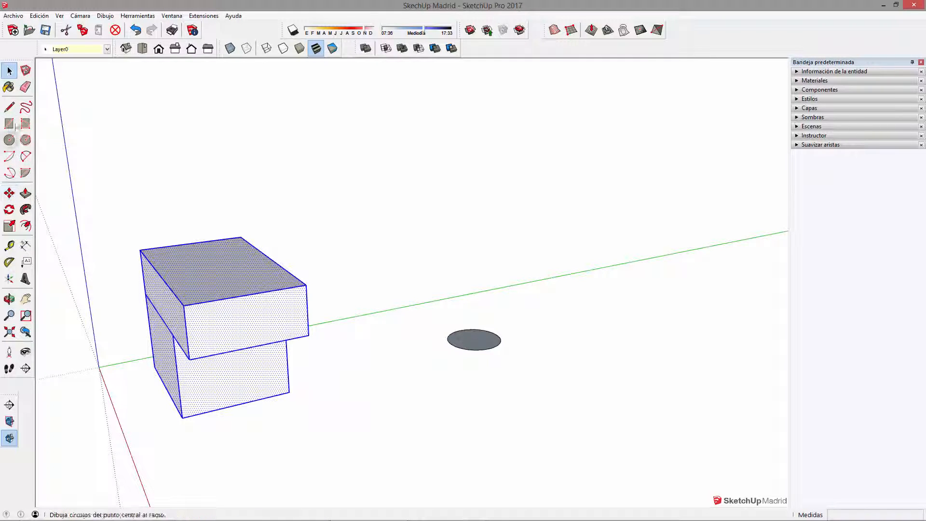
pyautogui.click(27, 158)
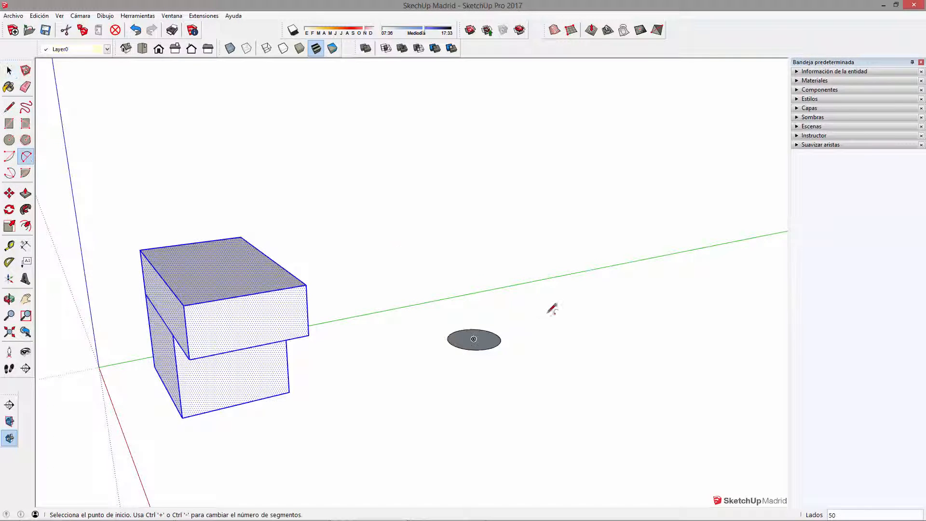
pyautogui.click(474, 338)
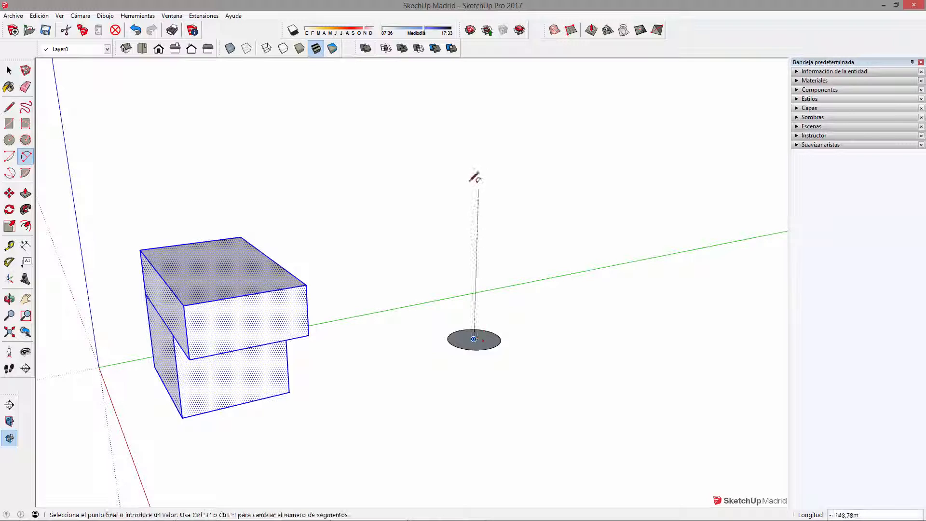
pyautogui.click(480, 125)
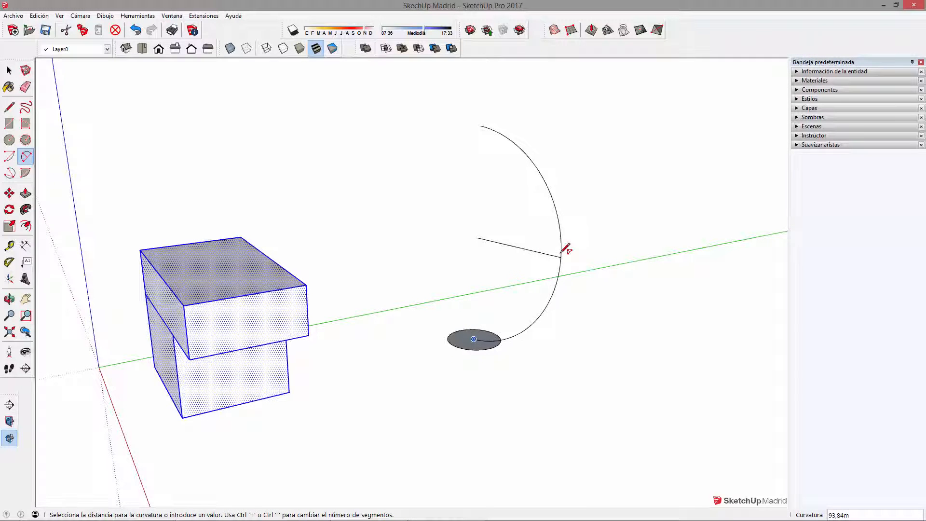
pyautogui.click(517, 233)
pyautogui.press('space')
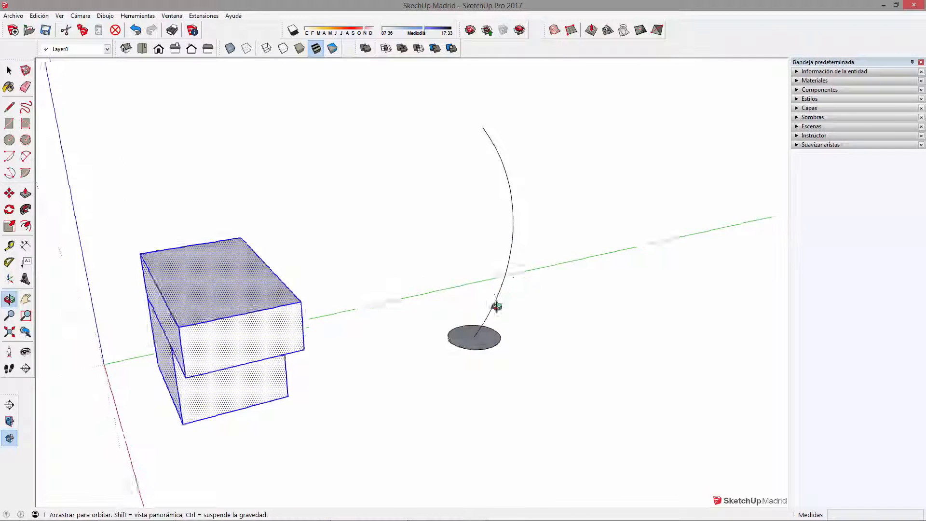
# Clear the selection and sweep the circle along the full arc with Follow Me to form a curved tube.
pyautogui.moveTo(495, 310); pyautogui.dragTo(458, 352, button='middle')
pyautogui.moveTo(511, 340); pyautogui.dragTo(498, 370, button='middle')
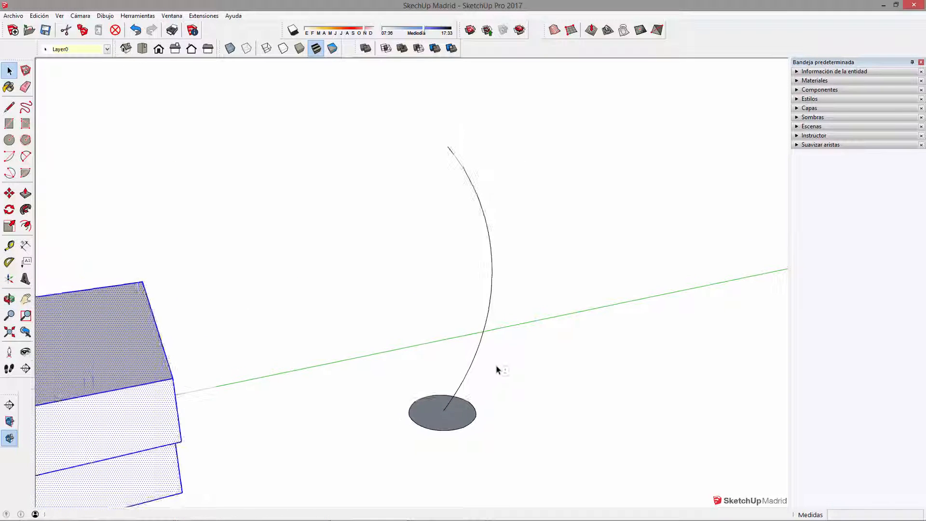
pyautogui.click(544, 343)
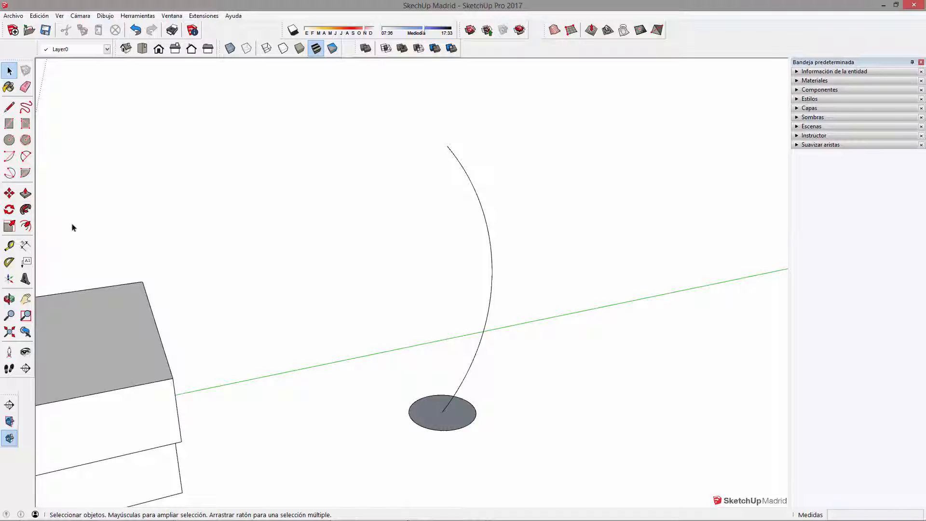
pyautogui.click(25, 210)
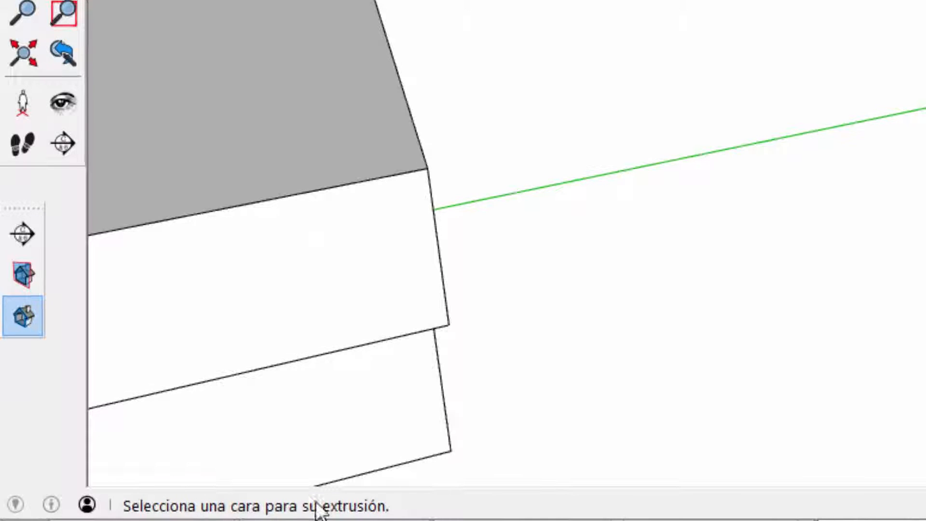
pyautogui.moveTo(439, 410)
pyautogui.mouseDown()
pyautogui.moveTo(476, 355)
pyautogui.moveTo(489, 257)
pyautogui.moveTo(498, 314)
pyautogui.moveTo(459, 376)
pyautogui.moveTo(501, 262)
pyautogui.moveTo(487, 247)
pyautogui.moveTo(475, 182)
pyautogui.moveTo(449, 149)
pyautogui.moveTo(430, 169)
pyautogui.moveTo(448, 150)
pyautogui.moveTo(440, 149)
pyautogui.mouseUp()
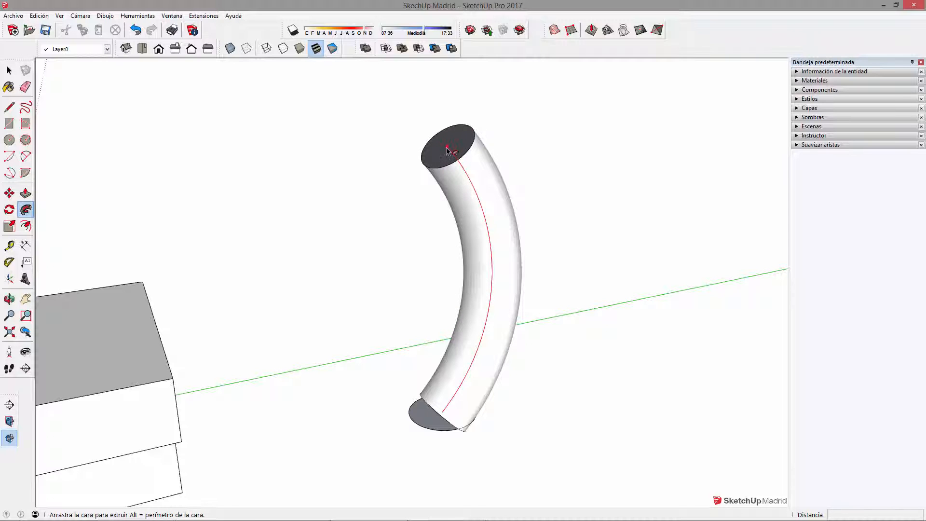
pyautogui.moveTo(471, 296); pyautogui.dragTo(490, 244, button='middle')
pyautogui.scroll(-5, 496, 325)
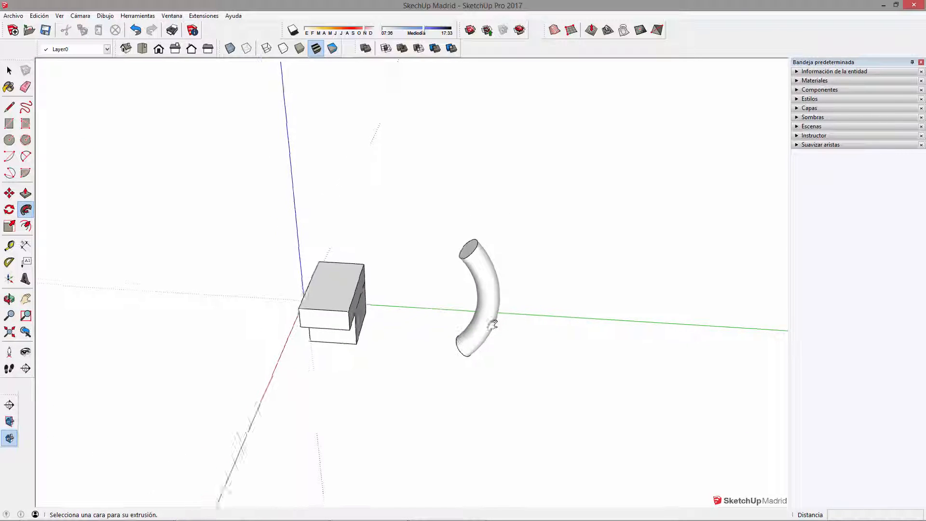
# Draw two partially overlapping rectangles on the ground beside the curved tube.
pyautogui.press('r')
pyautogui.click(482, 341)
pyautogui.click(512, 360)
pyautogui.scroll(3, 501, 349)
pyautogui.click(500, 344)
pyautogui.click(539, 387)
# Erase the inner edges where the two rectangles overlap to merge them into one stepped face.
pyautogui.press('e')
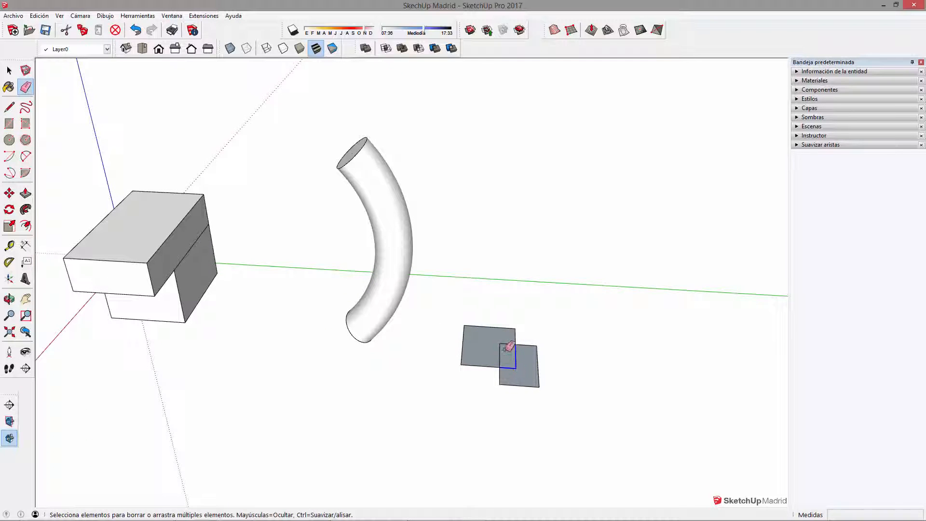
pyautogui.moveTo(505, 345); pyautogui.dragTo(533, 368)
pyautogui.moveTo(533, 368)
pyautogui.mouseDown(button='middle')
pyautogui.moveTo(601, 254)
pyautogui.moveTo(482, 354)
pyautogui.moveTo(475, 351)
pyautogui.moveTo(492, 325)
pyautogui.moveTo(478, 354)
pyautogui.mouseUp(button='middle')
# Draw a three-segment line path from the stepped face's inner corner: straight up, along the green axis, and off horizontally at an angle.
pyautogui.press('l')
pyautogui.click(477, 354)
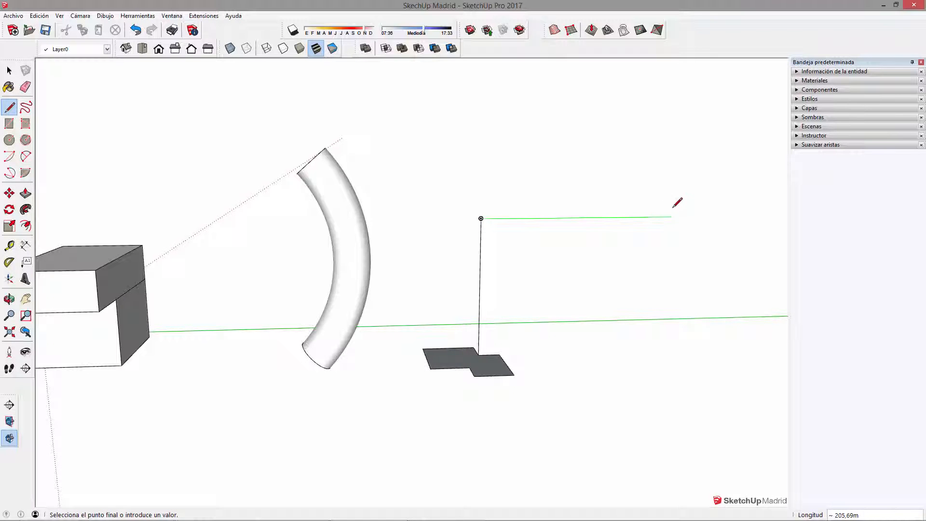
pyautogui.click(686, 215)
pyautogui.moveTo(690, 205); pyautogui.dragTo(400, 369, button='middle')
pyautogui.moveTo(605, 266); pyautogui.dragTo(571, 244, button='middle')
# Add an upward-bulging 2-point arc to the free end of the line path, curving back toward the tube.
pyautogui.press('a')
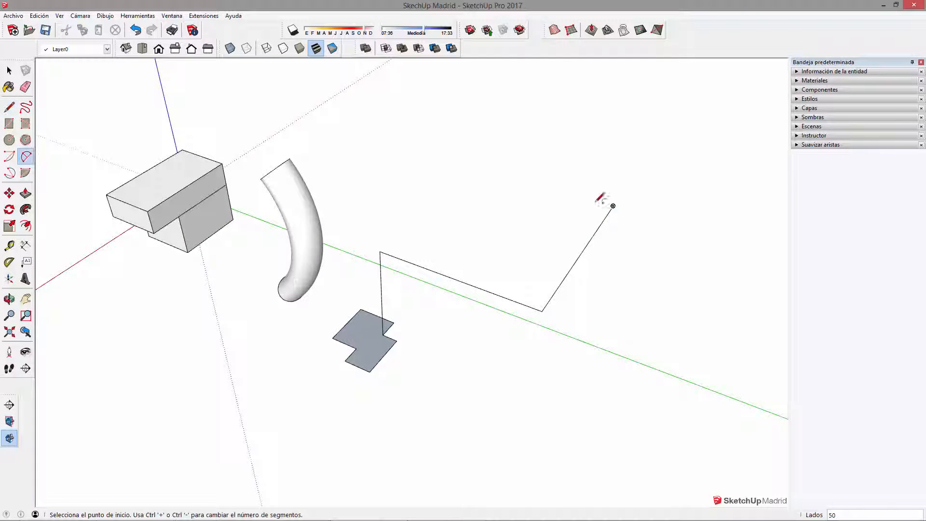
pyautogui.click(613, 206)
pyautogui.click(436, 166)
pyautogui.moveTo(541, 161); pyautogui.dragTo(556, 117, button='middle')
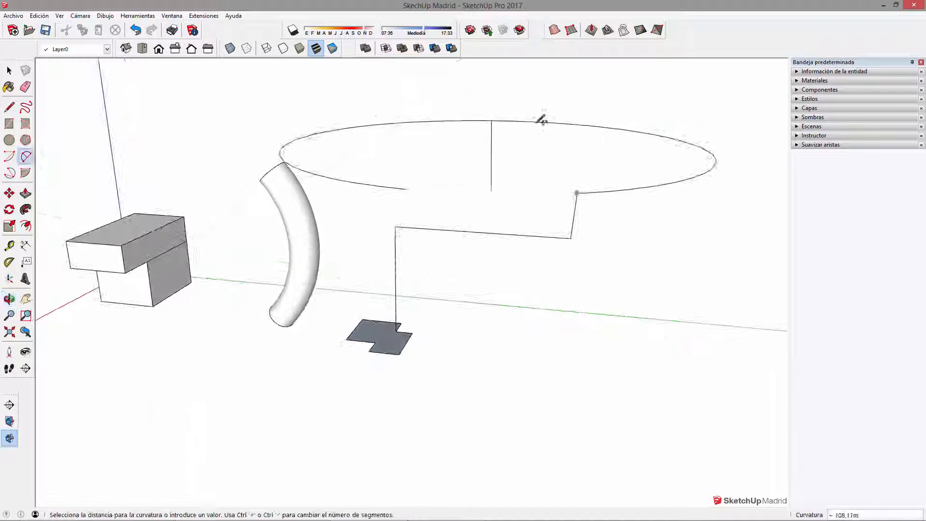
pyautogui.moveTo(488, 165); pyautogui.dragTo(525, 125, button='middle')
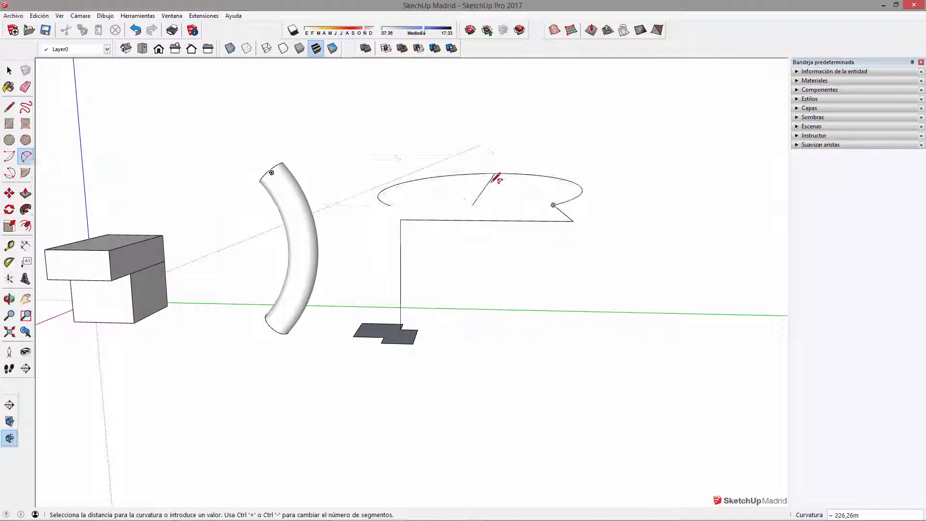
pyautogui.moveTo(481, 186); pyautogui.dragTo(492, 182, button='middle')
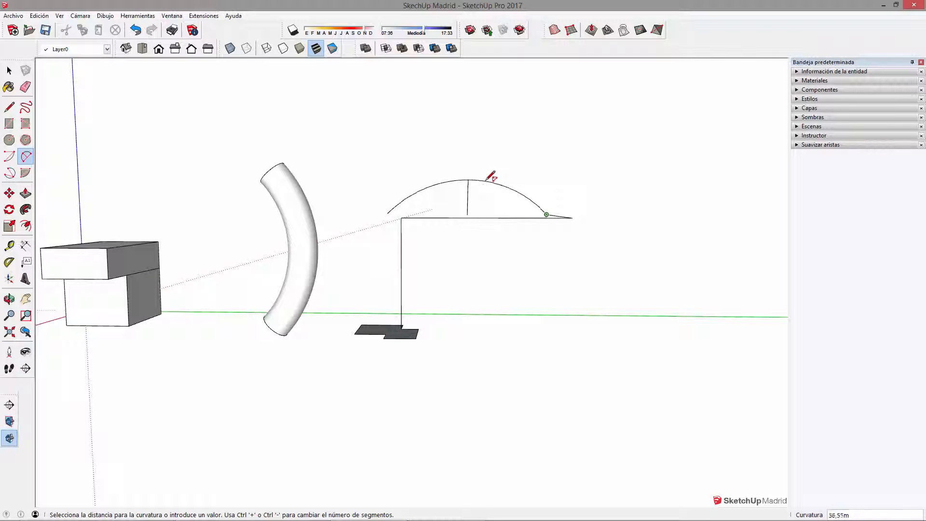
pyautogui.click(489, 173)
pyautogui.moveTo(490, 174); pyautogui.dragTo(713, 307, button='middle')
pyautogui.moveTo(482, 309); pyautogui.dragTo(543, 359, button='middle')
pyautogui.press('space')
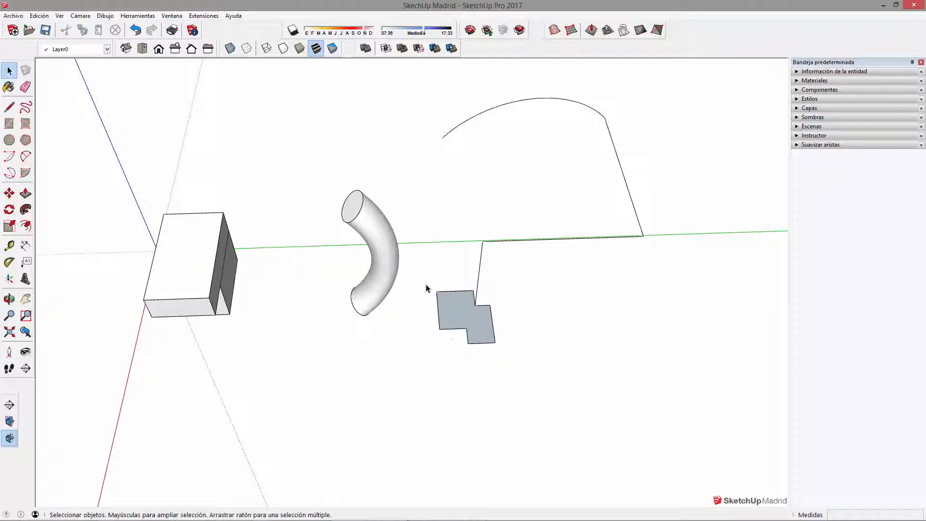
# Try to scale the stepped face directly.
pyautogui.click(454, 322)
pyautogui.scroll(3, 460, 311)
pyautogui.scroll(-3, 491, 305)
pyautogui.moveTo(489, 314); pyautogui.dragTo(318, 290, button='middle')
pyautogui.scroll(2, 453, 341)
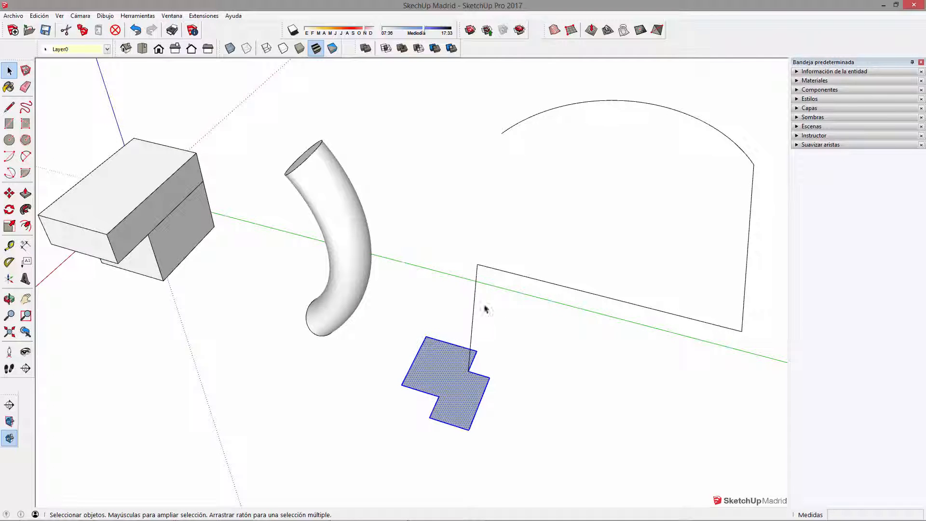
pyautogui.moveTo(734, 296); pyautogui.dragTo(463, 254, button='middle')
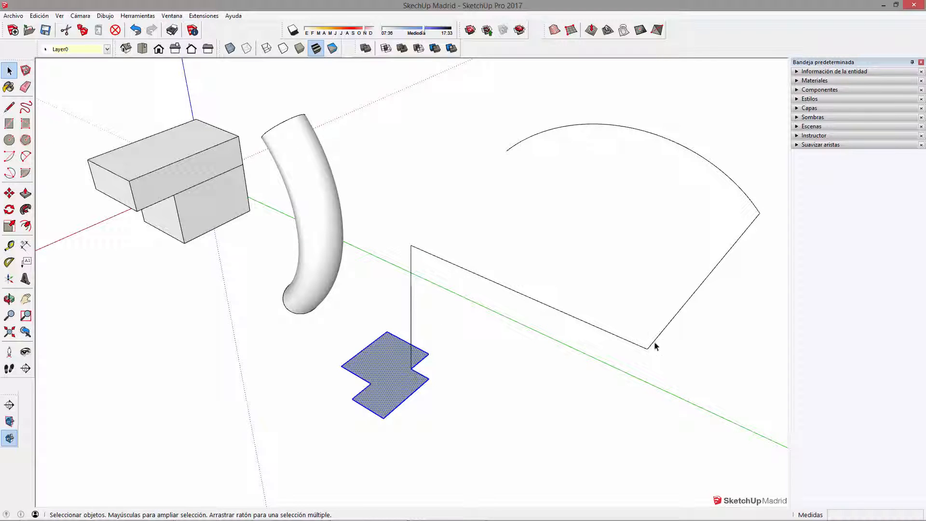
pyautogui.moveTo(532, 342); pyautogui.dragTo(428, 341, button='middle')
pyautogui.click(9, 225)
pyautogui.moveTo(382, 388)
pyautogui.mouseDown()
pyautogui.moveTo(426, 363)
pyautogui.moveTo(386, 378)
pyautogui.mouseUp()
pyautogui.press('space')
# Select the stepped face with its edges and make it a group.
pyautogui.moveTo(454, 335); pyautogui.dragTo(513, 301, button='middle')
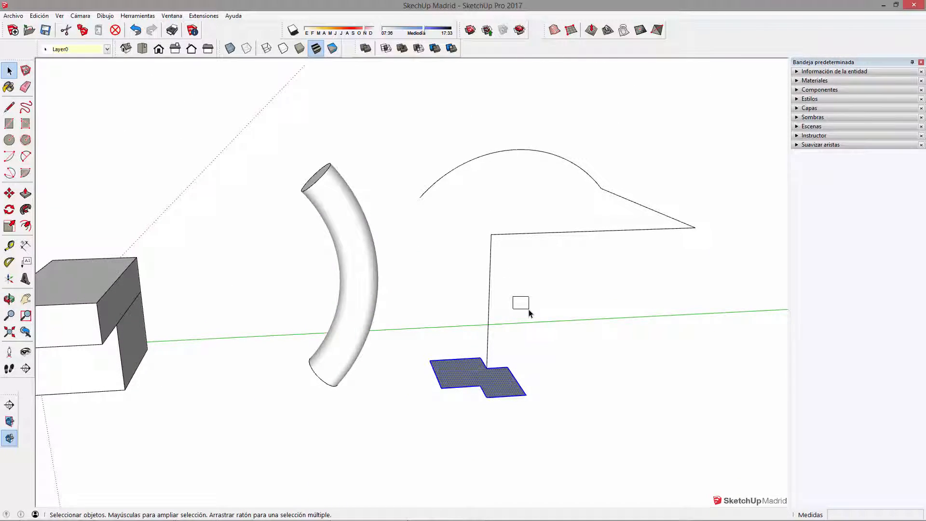
pyautogui.moveTo(475, 293); pyautogui.dragTo(474, 292)
pyautogui.moveTo(529, 372); pyautogui.dragTo(462, 391, button='middle')
pyautogui.moveTo(397, 343); pyautogui.dragTo(552, 441)
pyautogui.rightClick(481, 388)
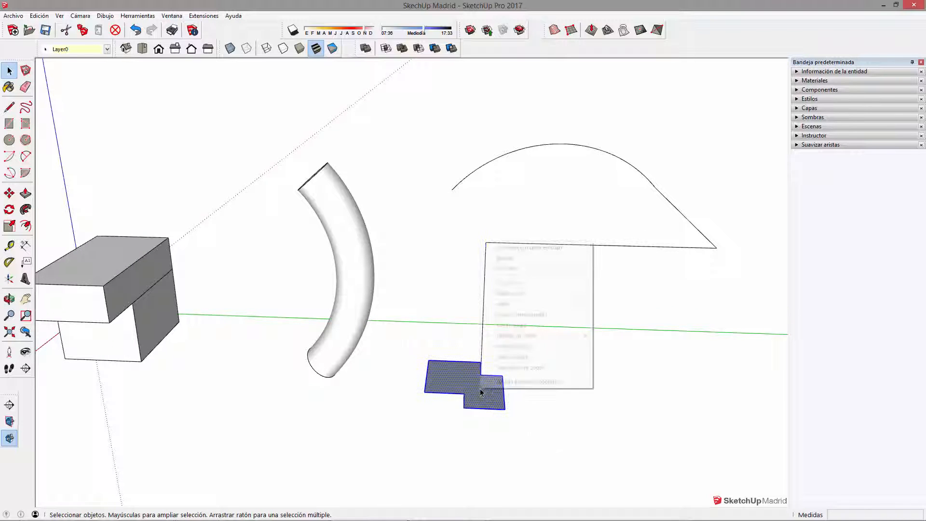
pyautogui.click(534, 326)
pyautogui.moveTo(508, 368); pyautogui.dragTo(433, 377, button='middle')
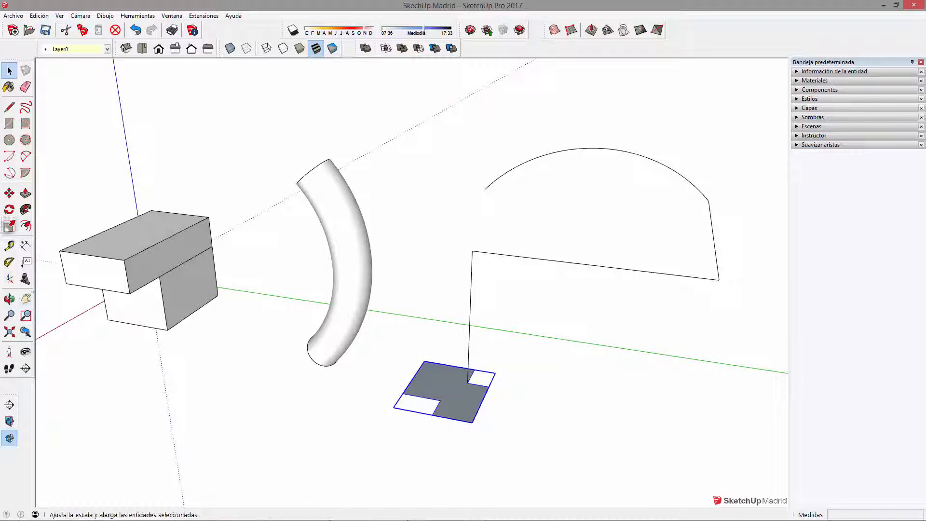
# Scale the stepped profile group down uniformly to about 0.55.
pyautogui.click(9, 225)
pyautogui.moveTo(399, 406); pyautogui.dragTo(435, 393)
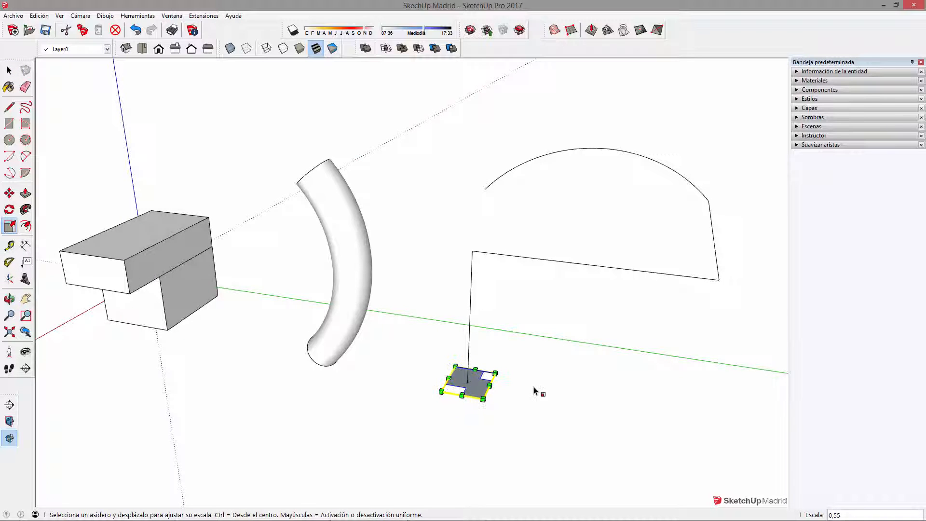
pyautogui.press('space')
# Explode the scaled profile group back into loose geometry.
pyautogui.scroll(3, 475, 384)
pyautogui.rightClick(476, 391)
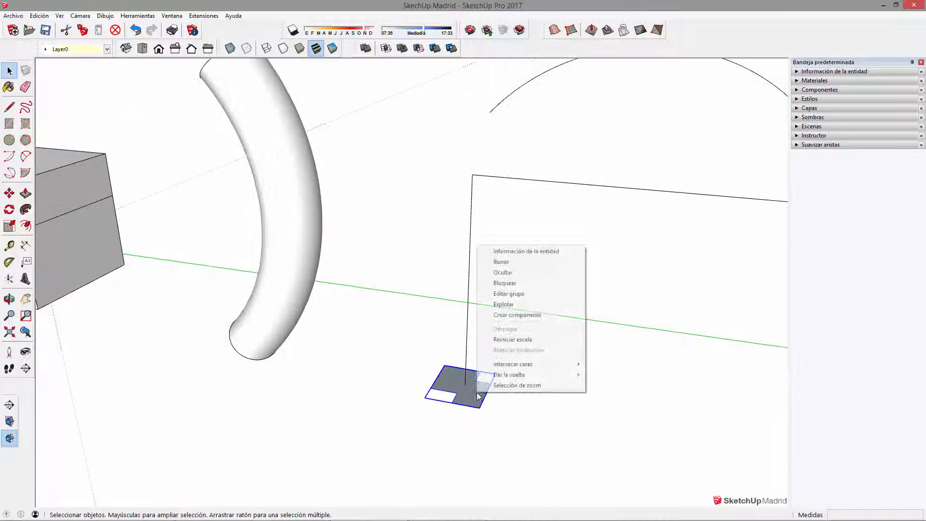
pyautogui.click(503, 303)
pyautogui.scroll(-5, 513, 357)
pyautogui.moveTo(451, 388); pyautogui.dragTo(541, 334, button='middle')
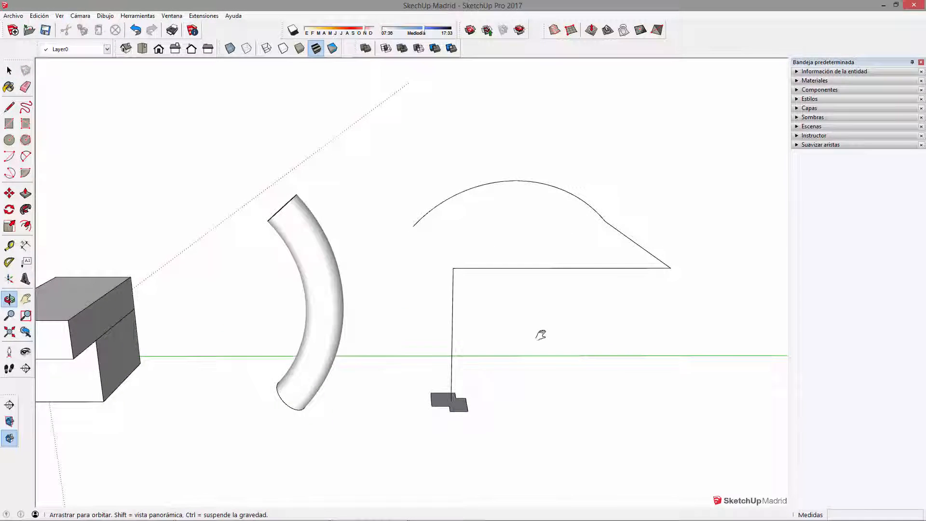
# Select all the straight and curved edges of the multi-segment 3D path above the stepped face.
pyautogui.moveTo(599, 345); pyautogui.dragTo(747, 361, button='middle')
pyautogui.moveTo(655, 283); pyautogui.dragTo(554, 270, button='middle')
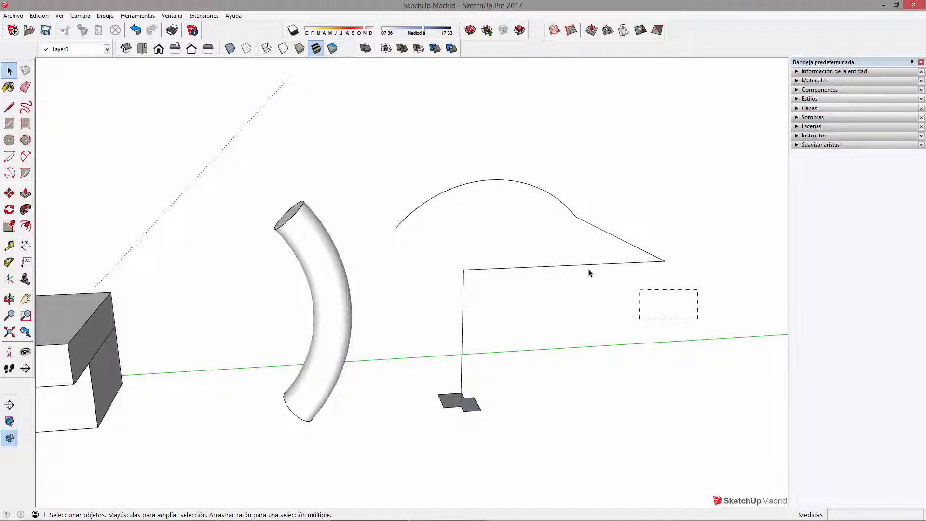
pyautogui.moveTo(443, 186); pyautogui.dragTo(429, 188)
pyautogui.moveTo(621, 236); pyautogui.dragTo(468, 360, button='middle')
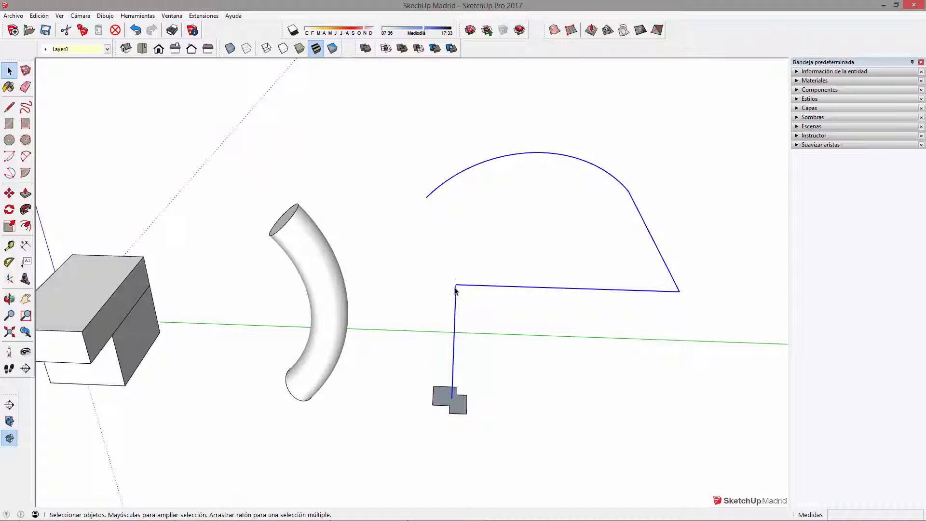
pyautogui.moveTo(528, 269); pyautogui.dragTo(380, 240, button='middle')
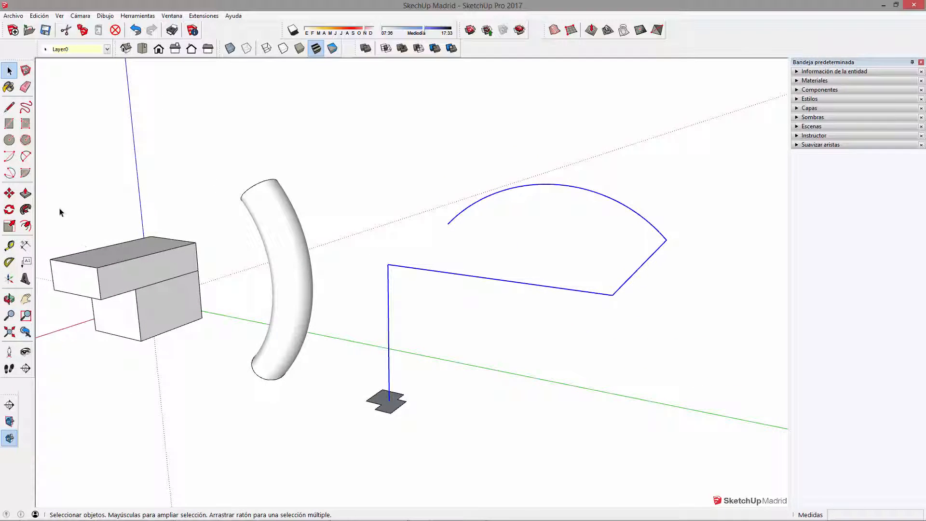
# Sweep the stepped face along the selected multi-segment path with Follow Me.
pyautogui.click(25, 210)
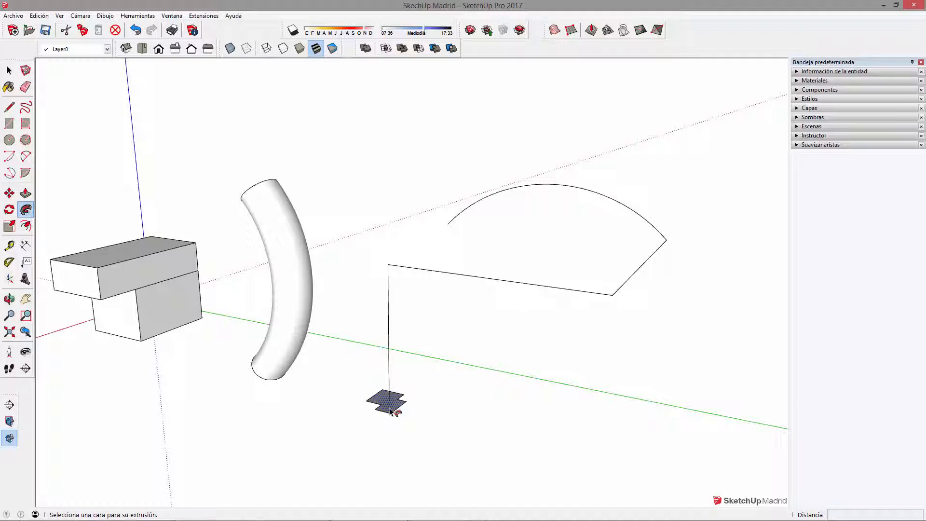
pyautogui.click(390, 409)
pyautogui.moveTo(386, 405); pyautogui.dragTo(341, 427, button='middle')
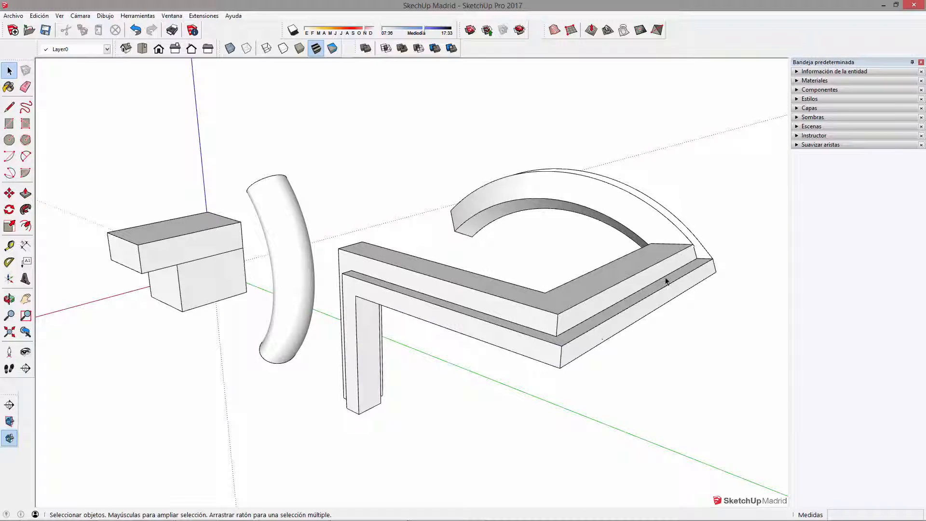
pyautogui.moveTo(606, 238); pyautogui.dragTo(487, 299, button='middle')
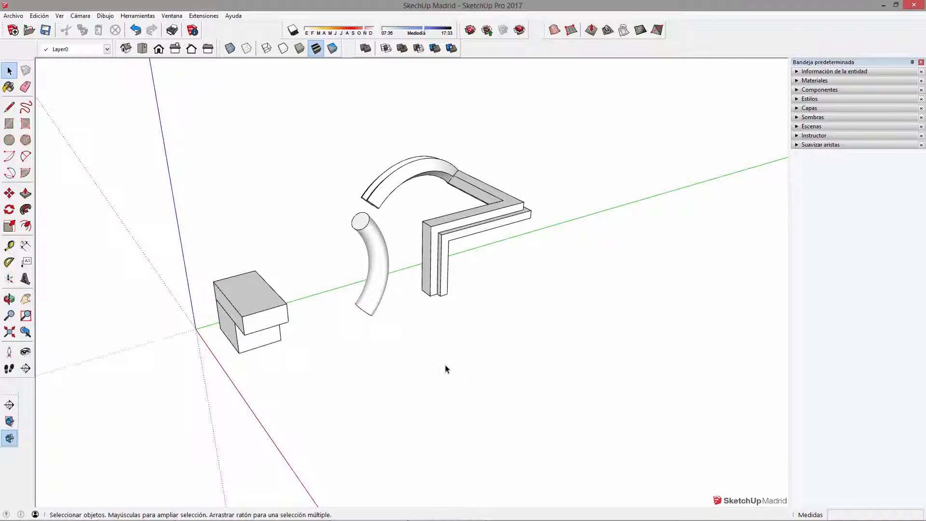
# Draw a rectangle about 55.14 m by 42.57 m on the ground beside the swept solids.
pyautogui.press('r')
pyautogui.click(423, 359)
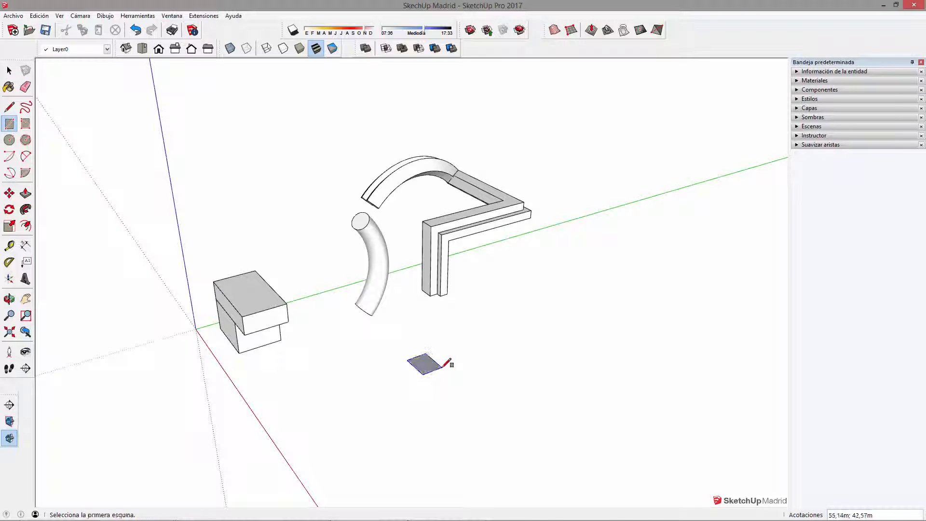
pyautogui.scroll(3, 426, 362)
# Draw a five-segment 3D line path rising from the middle of the rectangle, turning around horizontally and coming back down.
pyautogui.press('l')
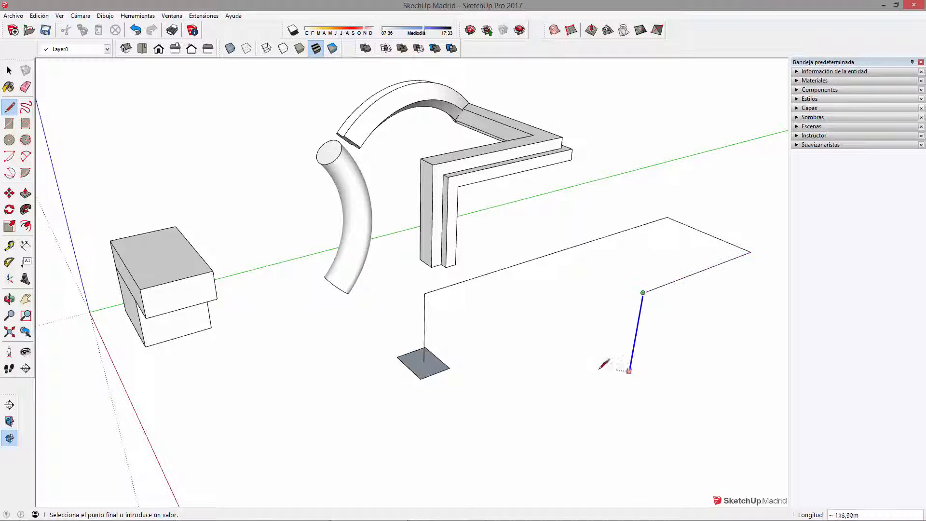
pyautogui.click(450, 368)
pyautogui.press('space')
pyautogui.moveTo(482, 364); pyautogui.dragTo(429, 336, button='middle')
pyautogui.scroll(-3, 429, 336)
pyautogui.moveTo(511, 309); pyautogui.dragTo(637, 285, button='middle')
pyautogui.scroll(3, 518, 289)
pyautogui.moveTo(484, 328); pyautogui.dragTo(380, 389, button='middle')
pyautogui.moveTo(309, 316); pyautogui.dragTo(420, 424, button='middle')
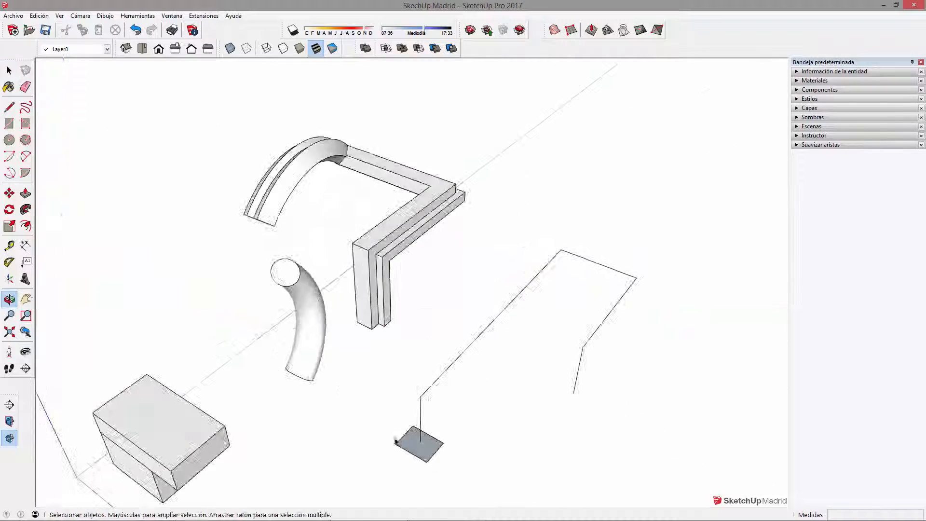
# Divide the rectangle with two end strips about 42.57 m by 4.52 m and a narrow web strip between them.
pyautogui.scroll(6, 422, 383)
pyautogui.scroll(5, 391, 381)
pyautogui.scroll(-3, 386, 382)
pyautogui.moveTo(389, 382); pyautogui.dragTo(380, 392, button='middle')
pyautogui.scroll(2, 381, 392)
pyautogui.press('r')
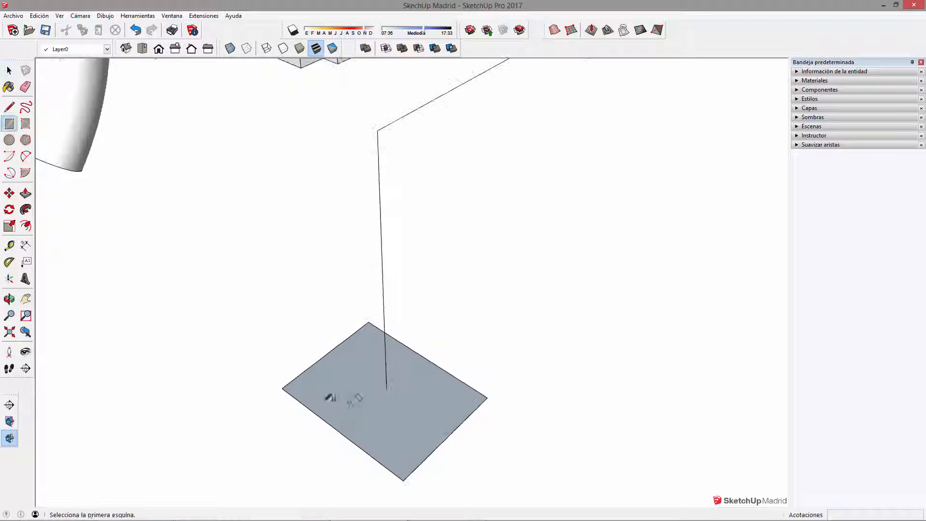
pyautogui.click(282, 388)
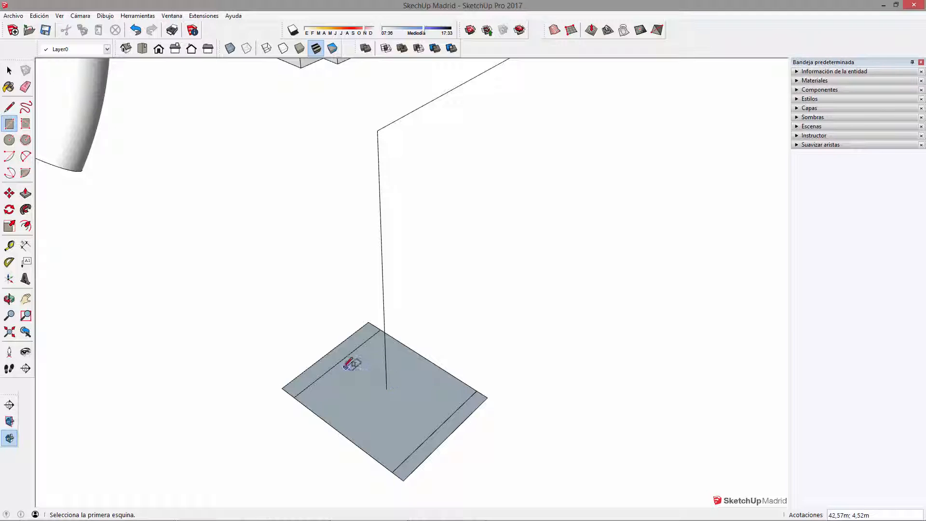
# Erase the outer edges on both sides of the web, leaving an I-shaped profile.
pyautogui.press('e')
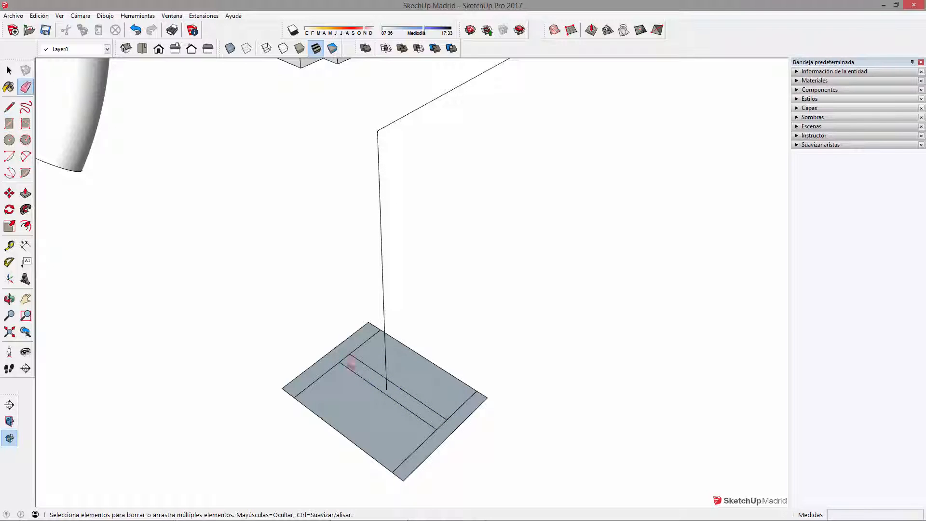
pyautogui.click(454, 372)
pyautogui.click(353, 441)
pyautogui.press('space')
pyautogui.scroll(-4, 402, 429)
# Select the five-segment path and sweep the I-shaped profile along it with Follow Me.
pyautogui.moveTo(402, 427)
pyautogui.mouseDown(button='middle')
pyautogui.moveTo(395, 391)
pyautogui.moveTo(372, 373)
pyautogui.moveTo(397, 407)
pyautogui.mouseUp(button='middle')
pyautogui.scroll(-1, 399, 410)
pyautogui.scroll(-1, 436, 378)
pyautogui.moveTo(610, 338); pyautogui.dragTo(540, 359, button='middle')
pyautogui.moveTo(655, 365); pyautogui.dragTo(558, 231)
pyautogui.keyDown('shift'); pyautogui.click(298, 337); pyautogui.keyUp('shift')
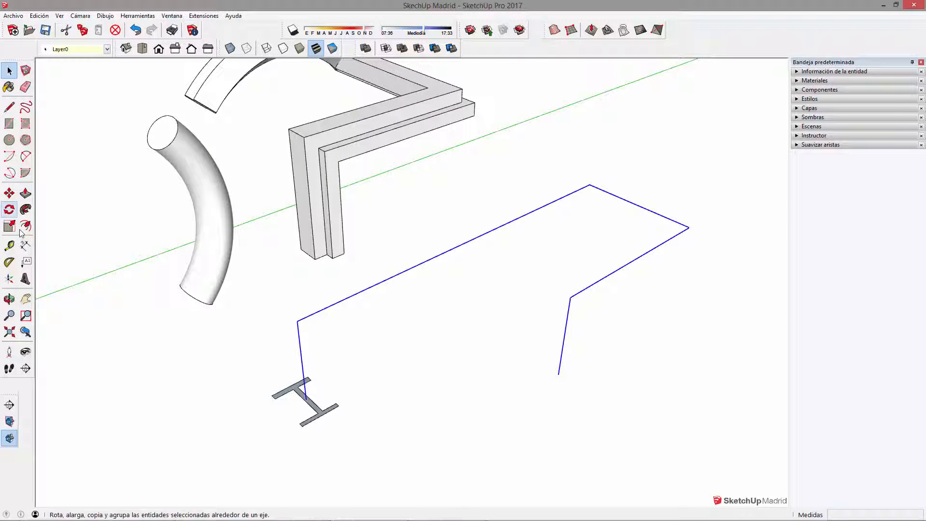
pyautogui.click(26, 211)
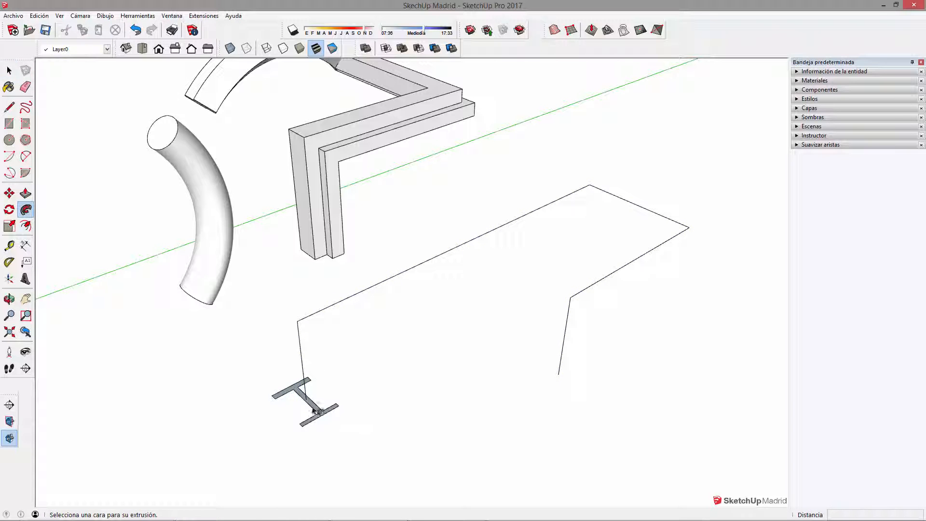
pyautogui.click(319, 413)
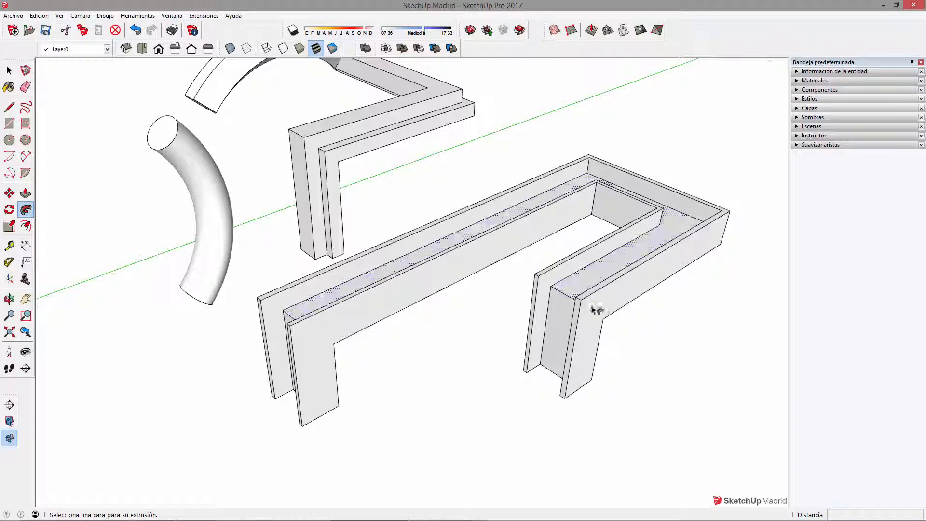
# Draw a large rectangle across the red axis in front of the swept shapes and extrude it upward into a box.
pyautogui.scroll(-3, 600, 337)
pyautogui.moveTo(600, 347); pyautogui.dragTo(374, 310, button='middle')
pyautogui.press('r')
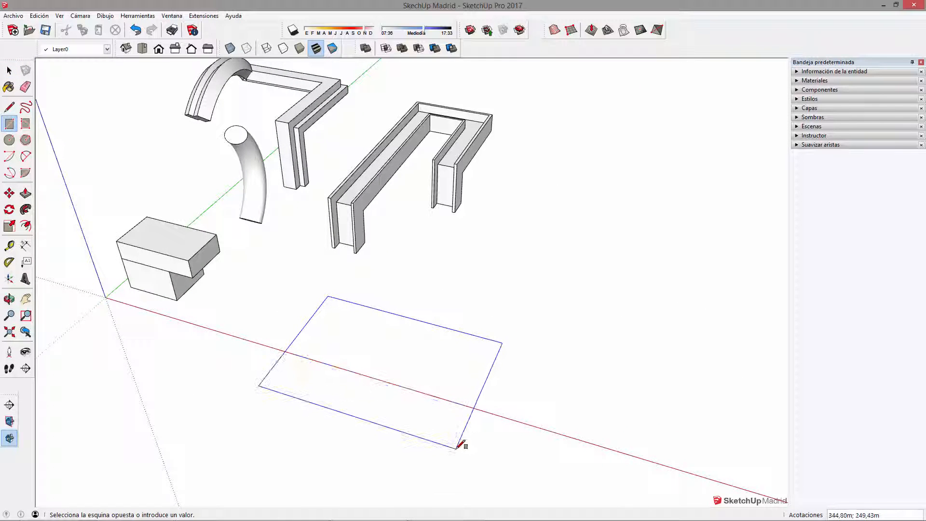
pyautogui.click(434, 434)
pyautogui.scroll(3, 420, 384)
pyautogui.press('p')
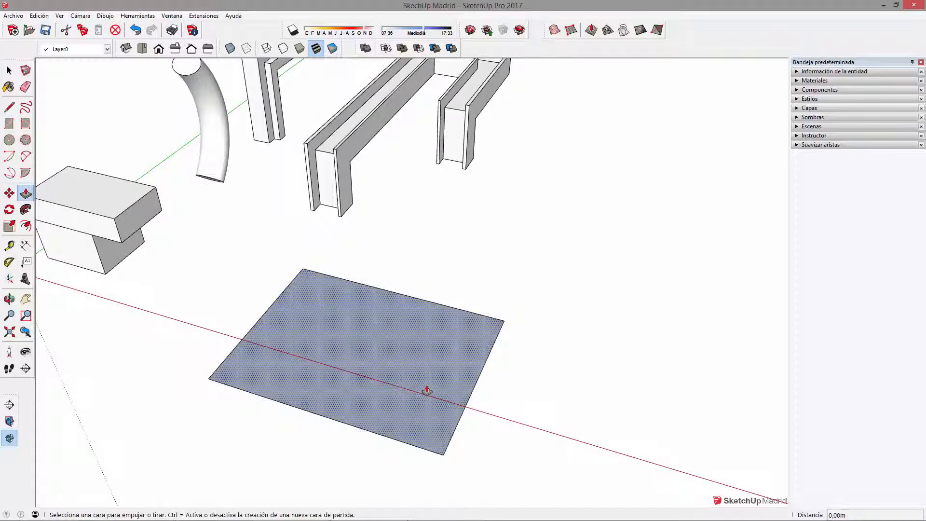
pyautogui.moveTo(426, 388); pyautogui.dragTo(415, 293)
# Draw a small tangent two-point arc across an upper corner of one of the box's side faces.
pyautogui.scroll(2, 304, 336)
pyautogui.moveTo(304, 336); pyautogui.dragTo(516, 244, button='middle')
pyautogui.scroll(2, 516, 235)
pyautogui.moveTo(450, 285); pyautogui.dragTo(492, 271, button='middle')
pyautogui.scroll(2, 497, 266)
pyautogui.moveTo(498, 306); pyautogui.dragTo(475, 325, button='middle')
pyautogui.press('space')
pyautogui.click(467, 336)
pyautogui.click(559, 197)
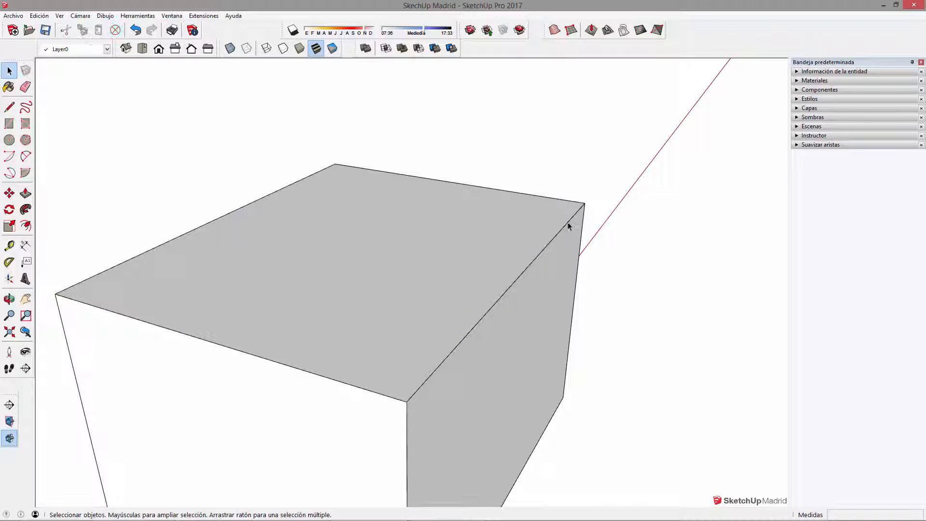
pyautogui.moveTo(546, 225); pyautogui.dragTo(550, 246, button='middle')
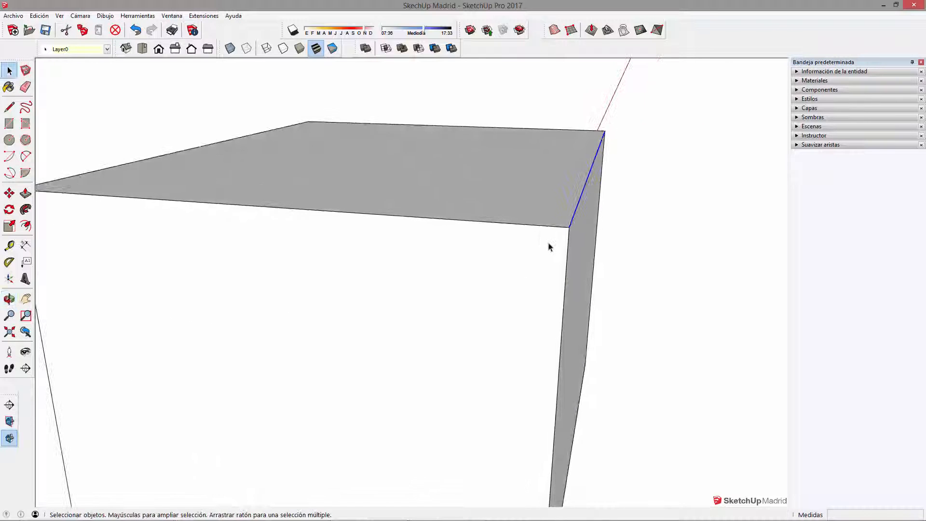
pyautogui.press('a')
pyautogui.click(533, 224)
pyautogui.click(566, 260)
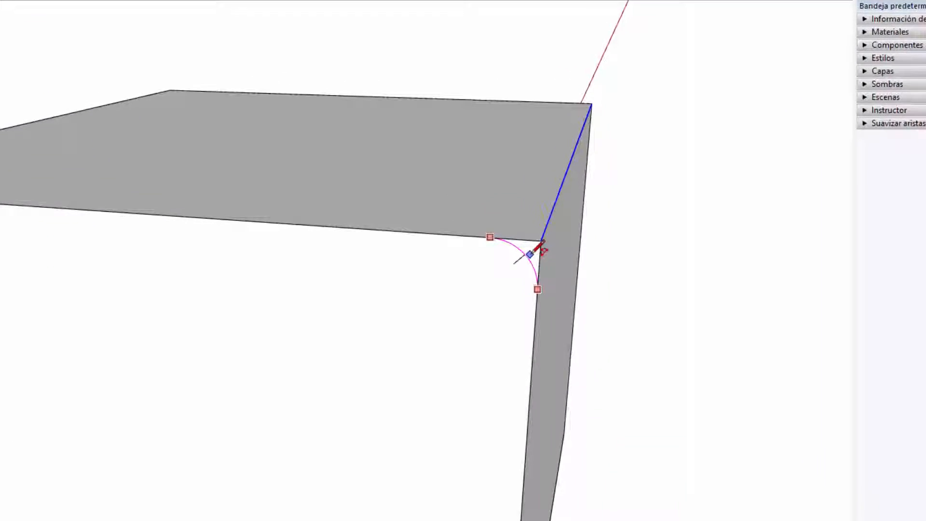
pyautogui.click(519, 262)
# Select only the four boundary edges of the box's top face, leaving the face itself out.
pyautogui.moveTo(519, 261); pyautogui.dragTo(443, 272, button='middle')
pyautogui.doubleClick(488, 215)
pyautogui.scroll(-2, 488, 215)
pyautogui.moveTo(490, 216); pyautogui.dragTo(306, 316, button='middle')
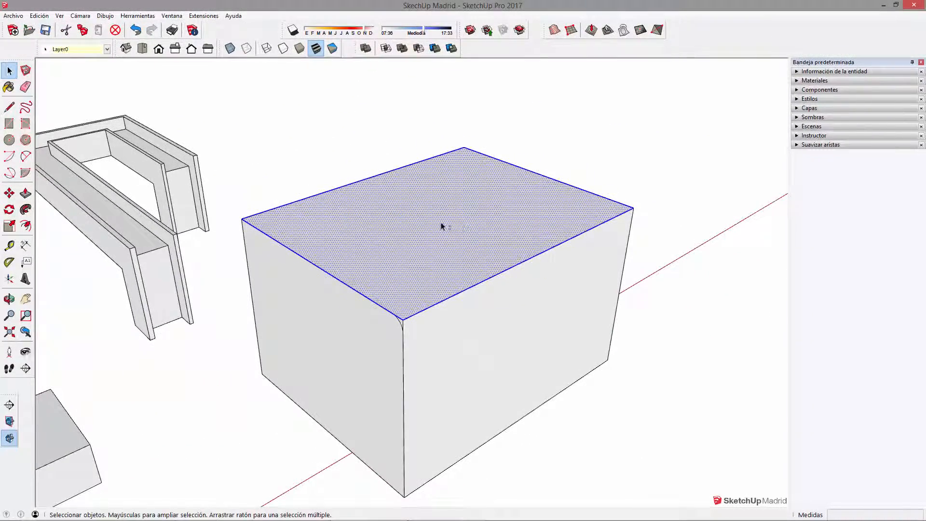
pyautogui.keyDown('shift'); pyautogui.click(450, 214); pyautogui.keyUp('shift')
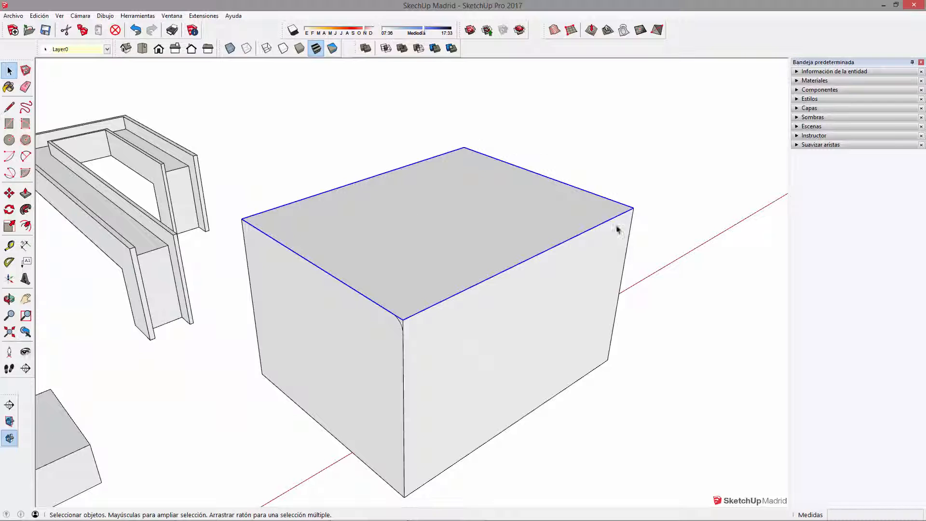
pyautogui.moveTo(432, 158); pyautogui.dragTo(483, 147, button='middle')
pyautogui.scroll(3, 506, 299)
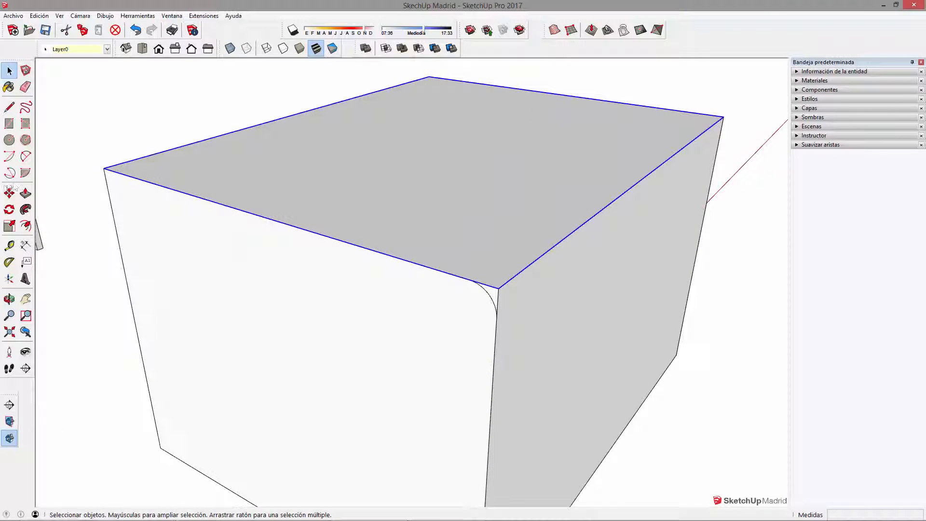
# Sweep the small corner face around the selected top edges with Follow Me to round the box's upper border.
pyautogui.click(26, 209)
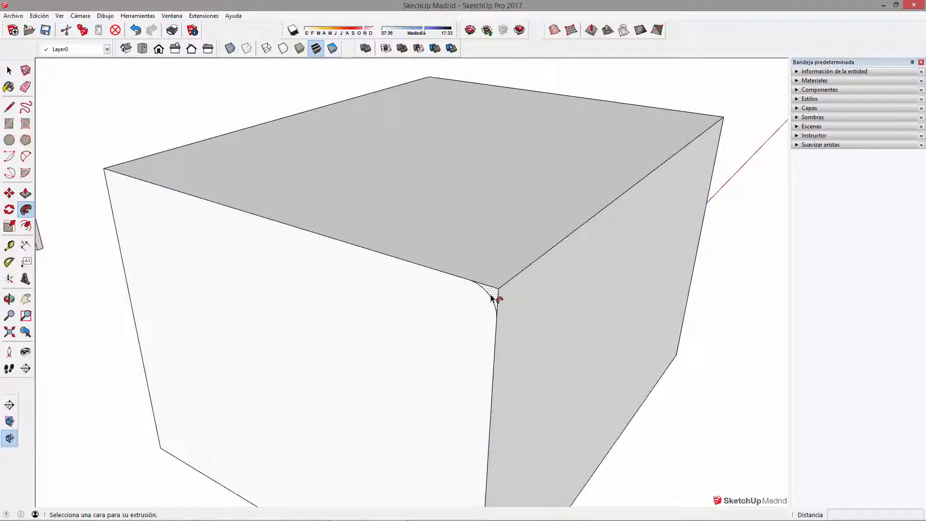
pyautogui.click(492, 298)
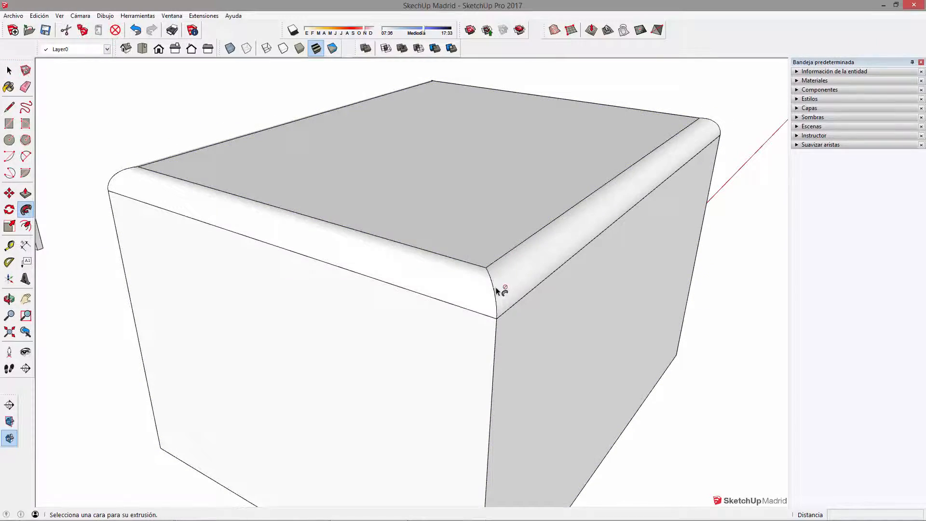
pyautogui.scroll(-3, 627, 241)
pyautogui.moveTo(657, 265); pyautogui.dragTo(755, 303, button='middle')
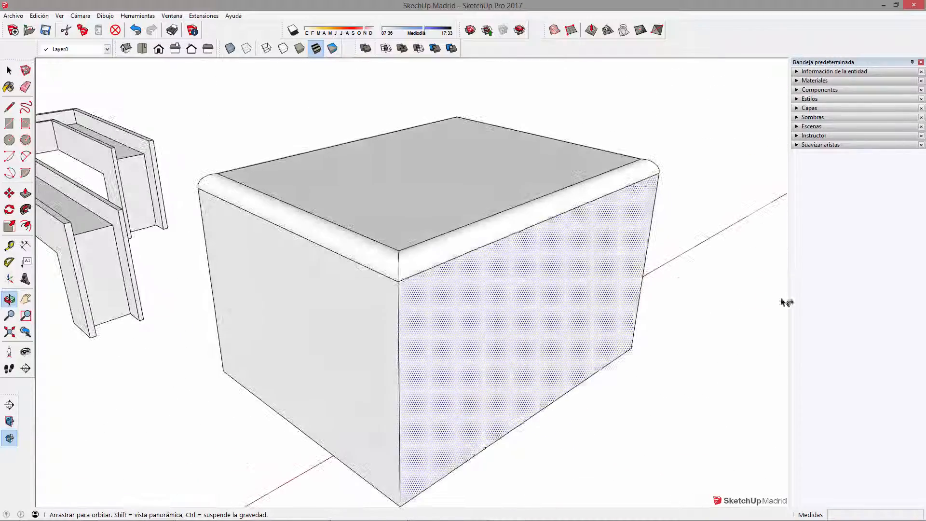
# Examine the rounded strip along the box's top border by selecting its curved face and edges.
pyautogui.press('space')
pyautogui.scroll(3, 516, 209)
pyautogui.click(506, 198)
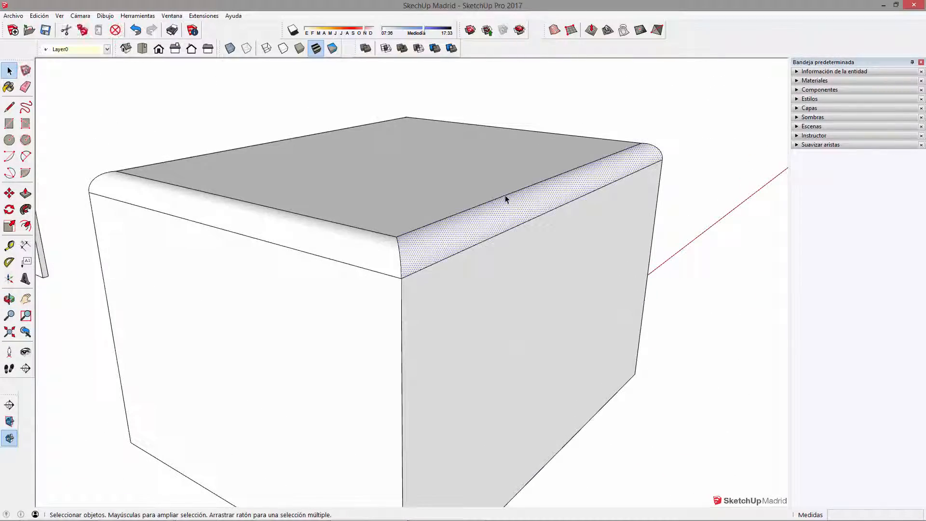
pyautogui.click(507, 194)
pyautogui.click(510, 198)
pyautogui.moveTo(510, 196); pyautogui.dragTo(508, 233, button='middle')
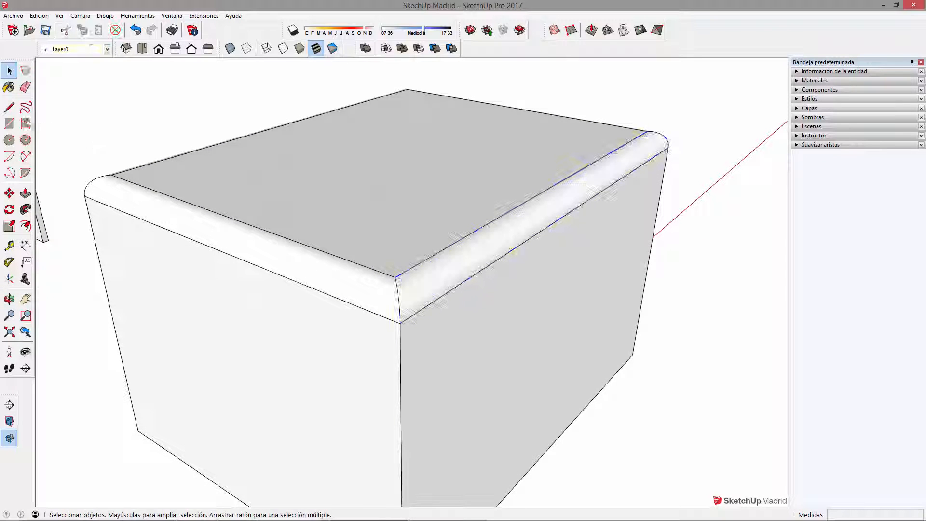
# Soften the seam edge at the near corner of the rounded border with the Eraser.
pyautogui.click(25, 87)
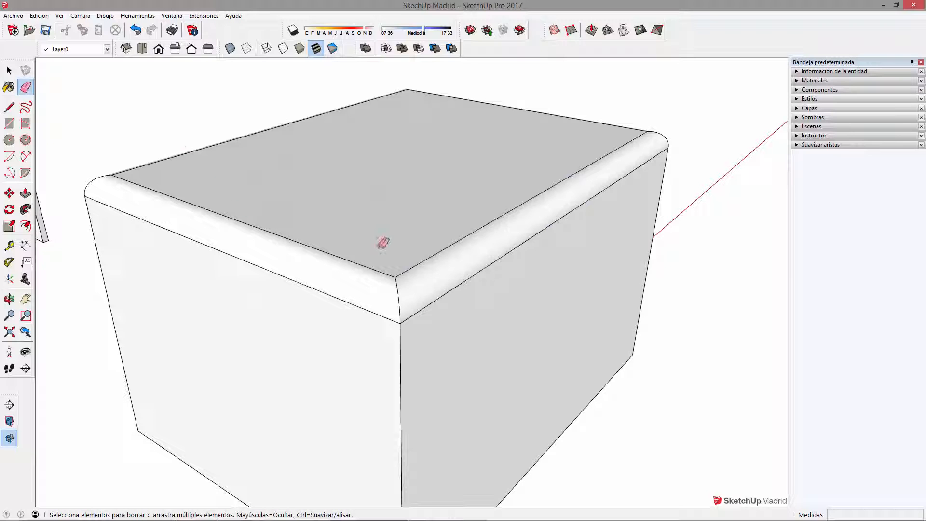
pyautogui.keyDown('ctrl'); pyautogui.moveTo(389, 266); pyautogui.dragTo(384, 278); pyautogui.keyUp('ctrl')
pyautogui.keyDown('ctrl'); pyautogui.moveTo(404, 284); pyautogui.dragTo(400, 302); pyautogui.keyUp('ctrl')
pyautogui.keyDown('ctrl'); pyautogui.moveTo(402, 292); pyautogui.dragTo(396, 278); pyautogui.keyUp('ctrl')
pyautogui.moveTo(399, 299)
pyautogui.keyDown('ctrl'); pyautogui.mouseDown()
pyautogui.moveTo(401, 314)
pyautogui.moveTo(428, 304)
pyautogui.moveTo(388, 319)
pyautogui.moveTo(382, 252)
pyautogui.moveTo(353, 322)
pyautogui.moveTo(361, 285)
pyautogui.moveTo(391, 276)
pyautogui.moveTo(400, 287)
pyautogui.mouseUp(); pyautogui.keyUp('ctrl')
pyautogui.moveTo(386, 292)
pyautogui.keyDown('ctrl'); pyautogui.mouseDown()
pyautogui.moveTo(376, 309)
pyautogui.moveTo(384, 324)
pyautogui.mouseUp(); pyautogui.keyUp('ctrl')
# Select the entire box and examine the segments of its rounded border up close at the corner.
pyautogui.scroll(-5, 385, 324)
pyautogui.press('space')
pyautogui.click(348, 207)
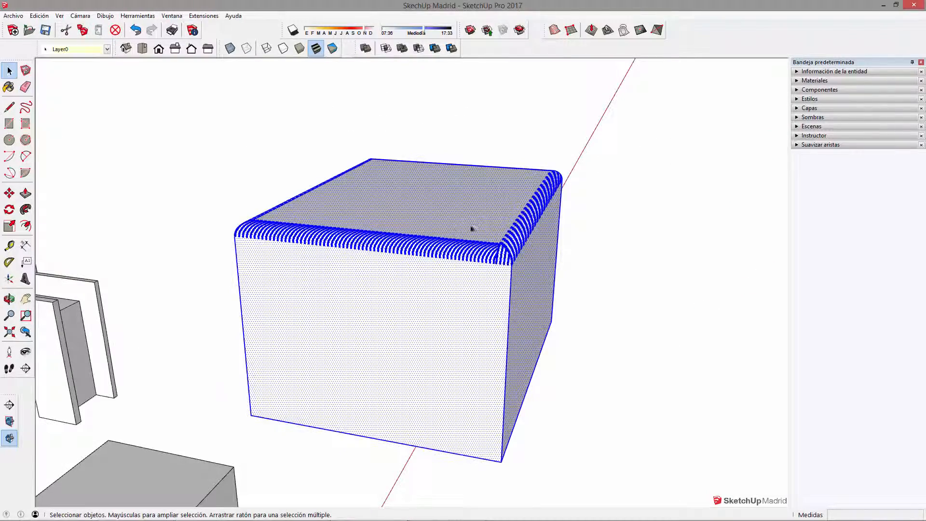
pyautogui.scroll(4, 528, 265)
pyautogui.moveTo(513, 264); pyautogui.dragTo(376, 213, button='middle')
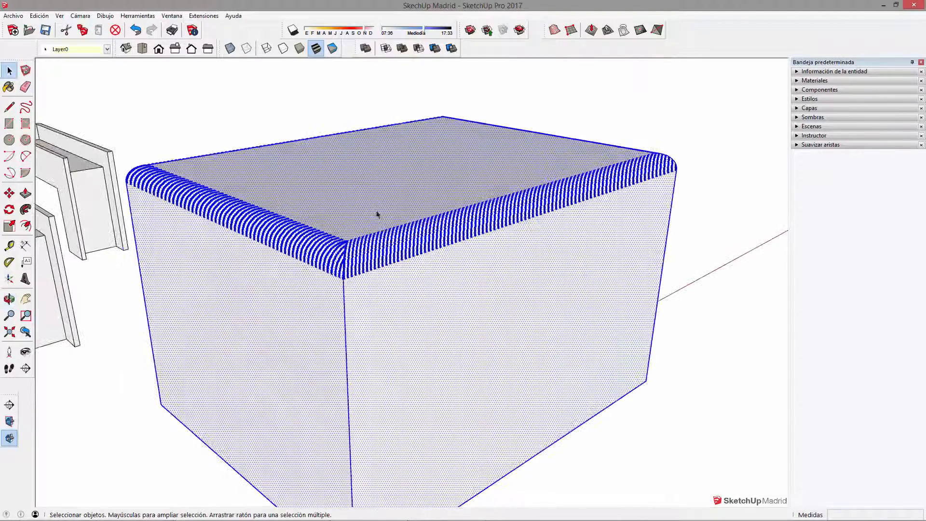
pyautogui.scroll(1, 376, 215)
pyautogui.click(350, 250)
pyautogui.scroll(1, 352, 251)
pyautogui.scroll(2, 345, 289)
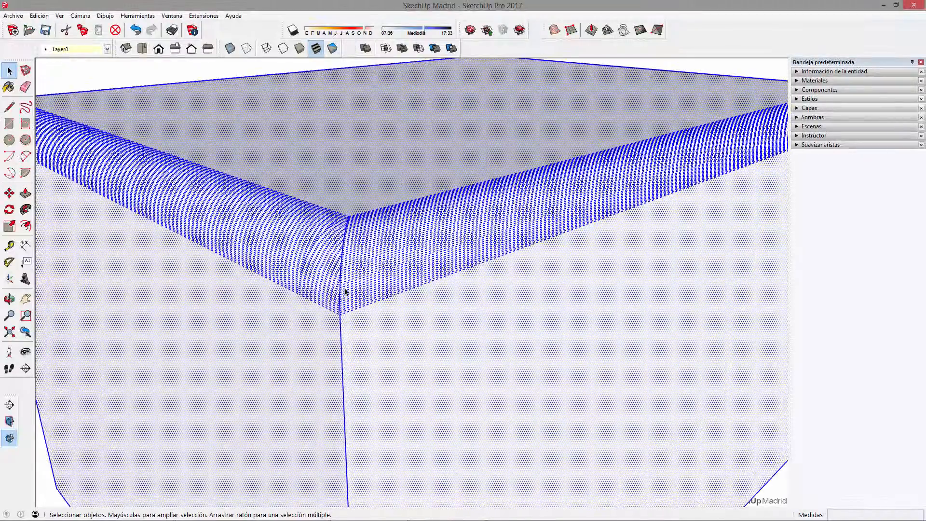
pyautogui.moveTo(345, 290); pyautogui.dragTo(394, 288, button='middle')
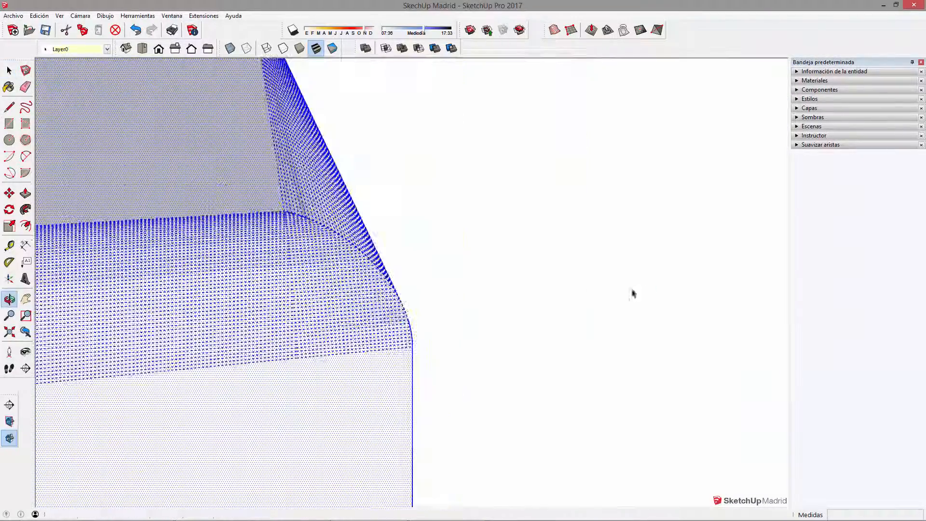
# Draw a 12-segment two-point arc on the empty ground beside the box.
pyautogui.click(9, 71)
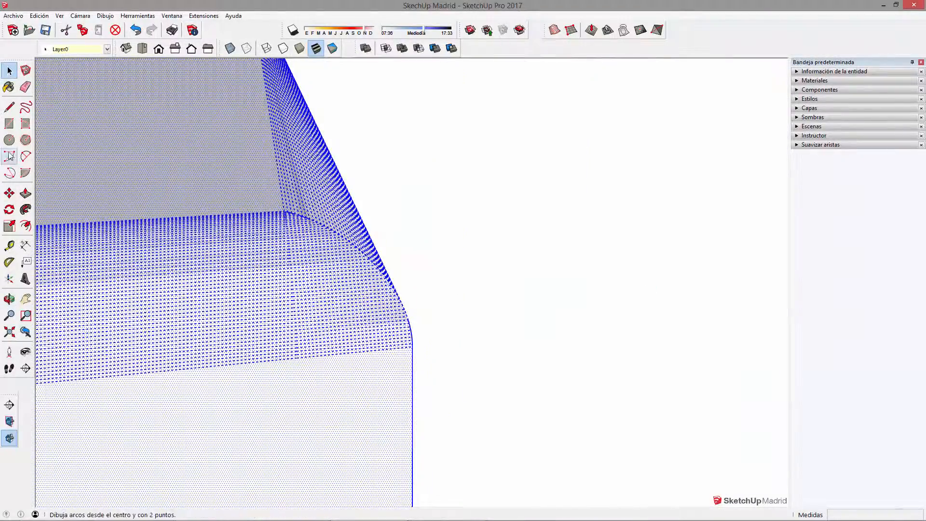
pyautogui.click(26, 156)
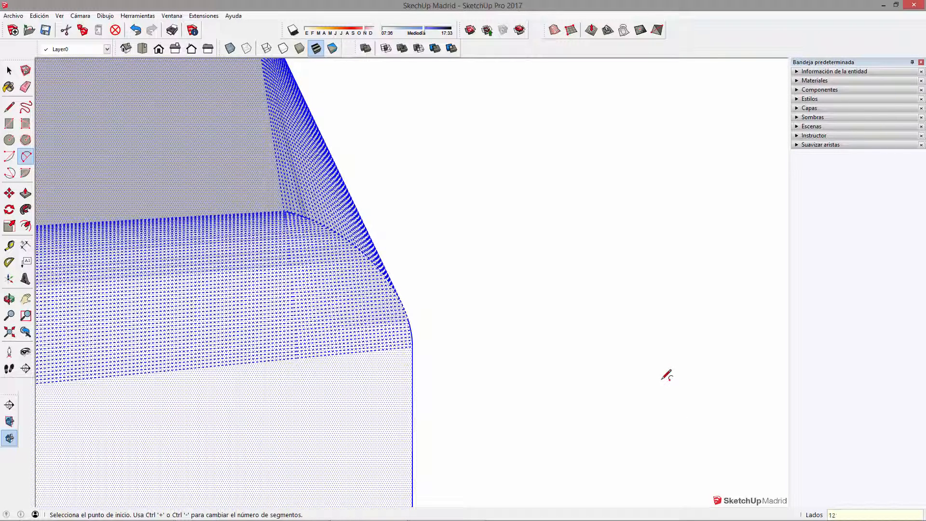
pyautogui.click(591, 337)
pyautogui.click(691, 326)
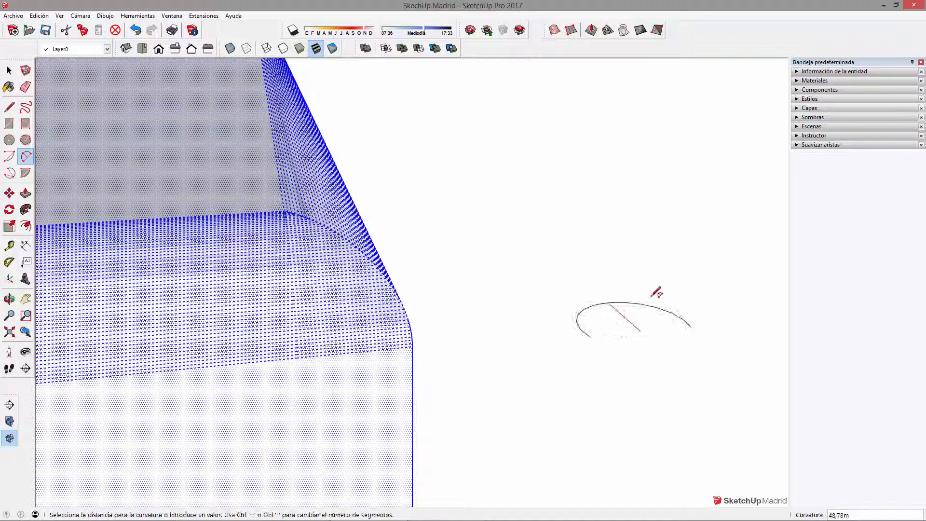
pyautogui.click(635, 300)
pyautogui.moveTo(597, 323); pyautogui.dragTo(444, 317, button='middle')
pyautogui.scroll(-2, 434, 311)
pyautogui.press('space')
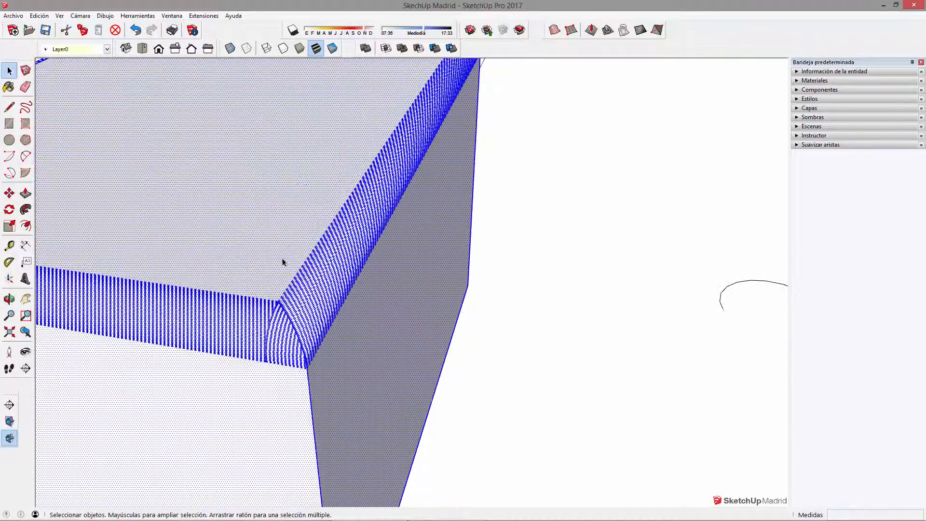
# Draw a long narrow rectangle about 88 by 407 m on the ground beyond the box.
pyautogui.click(292, 277)
pyautogui.scroll(-1, 306, 298)
pyautogui.scroll(-3, 306, 299)
pyautogui.moveTo(306, 295); pyautogui.dragTo(203, 292, button='middle')
pyautogui.click(251, 301)
pyautogui.moveTo(475, 314); pyautogui.dragTo(316, 333, button='middle')
pyautogui.scroll(-2, 337, 333)
pyautogui.scroll(-1, 384, 333)
pyautogui.moveTo(415, 308); pyautogui.dragTo(369, 295, button='middle')
pyautogui.press('r')
pyautogui.click(615, 297)
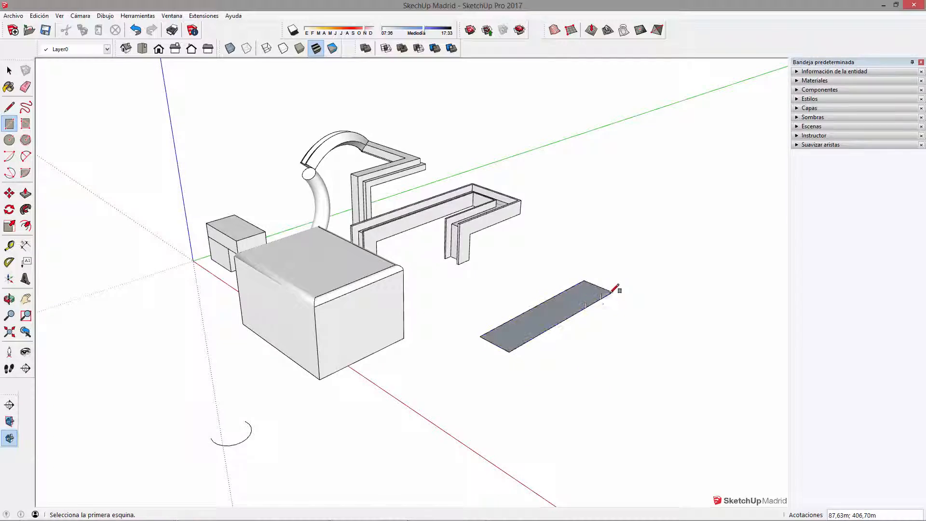
# Extrude the narrow rectangle upward into a tall slab and push its narrow side inward to reduce its width by about 136 m.
pyautogui.scroll(3, 600, 304)
pyautogui.press('p')
pyautogui.moveTo(558, 325); pyautogui.dragTo(552, 101)
pyautogui.moveTo(579, 333); pyautogui.dragTo(381, 277, button='middle')
pyautogui.scroll(1, 337, 244)
pyautogui.moveTo(344, 264); pyautogui.dragTo(333, 245)
pyautogui.moveTo(300, 276); pyautogui.dragTo(403, 238)
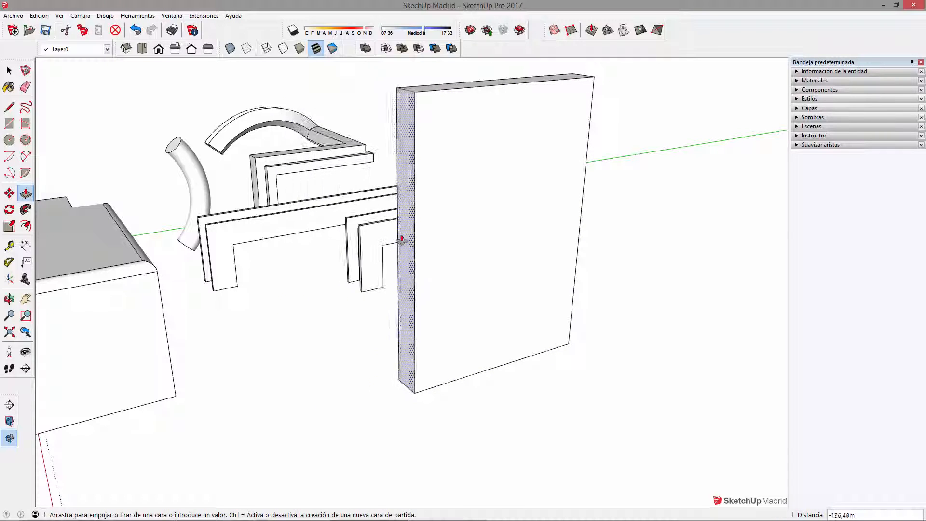
# Draw a rectangle on the upper part of the slab's front face and pull it out about 8 m as a raised panel.
pyautogui.scroll(2, 495, 130)
pyautogui.press('r')
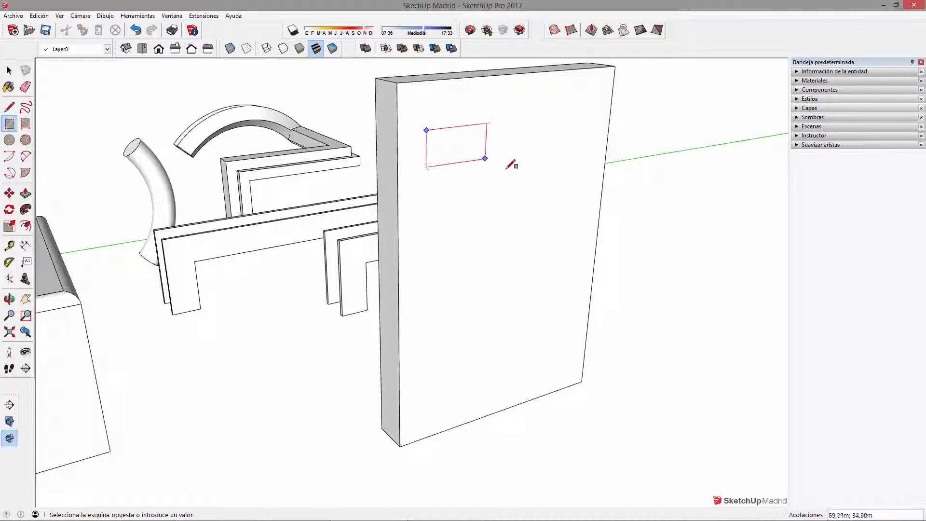
pyautogui.scroll(3, 491, 199)
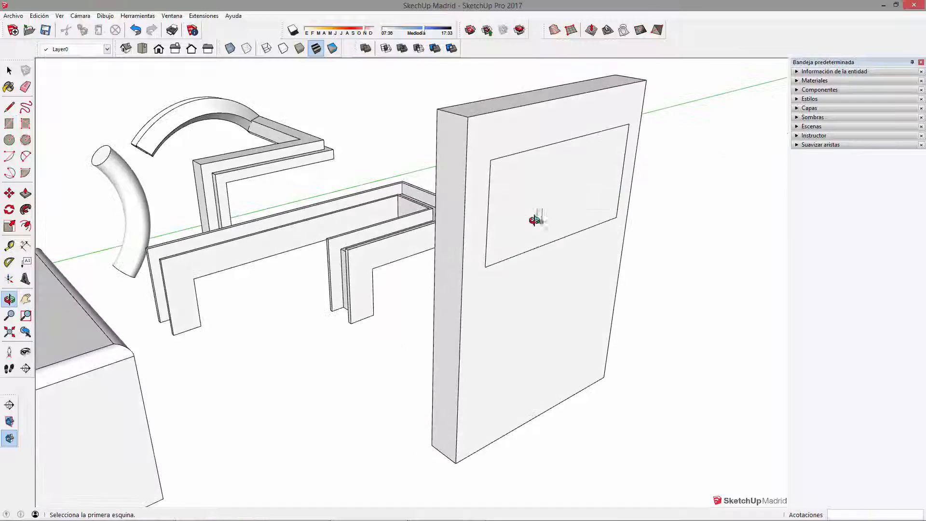
pyautogui.press('p')
pyautogui.moveTo(520, 199); pyautogui.dragTo(525, 203)
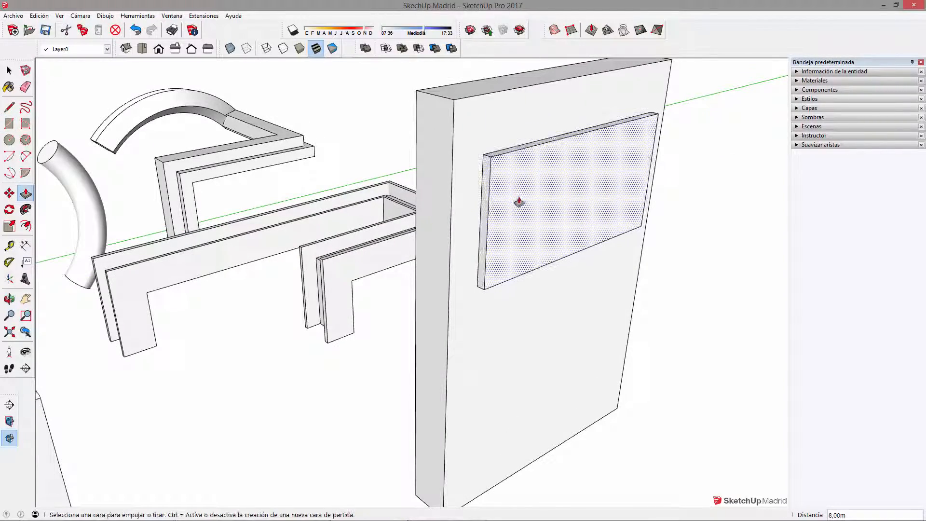
# Draw a small rectangle projecting perpendicularly from the raised panel's upper corner as the base for a moulding profile.
pyautogui.scroll(2, 484, 190)
pyautogui.moveTo(484, 189)
pyautogui.mouseDown(button='middle')
pyautogui.moveTo(408, 213)
pyautogui.moveTo(542, 165)
pyautogui.moveTo(358, 188)
pyautogui.moveTo(453, 138)
pyautogui.moveTo(376, 142)
pyautogui.mouseUp(button='middle')
pyautogui.moveTo(413, 151); pyautogui.dragTo(411, 147, button='middle')
pyautogui.press('r')
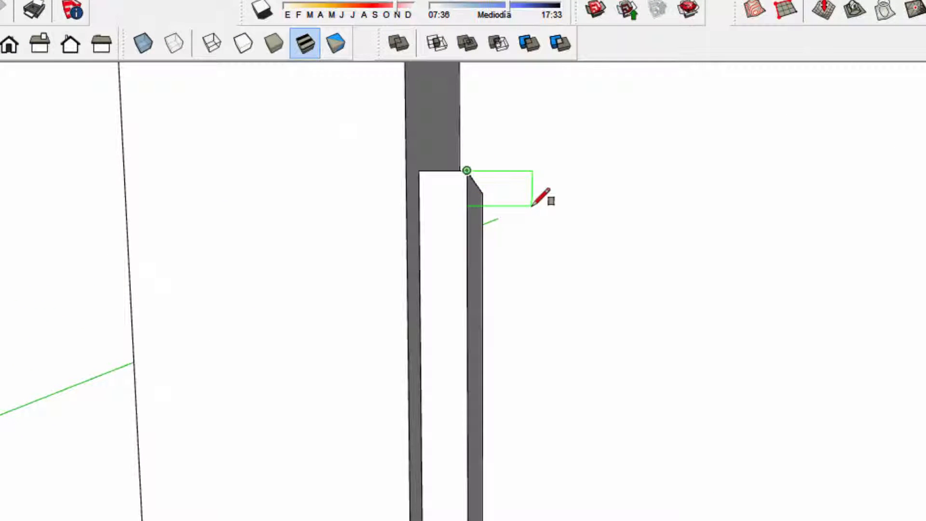
pyautogui.click(532, 206)
# Draw a convex arc from the small rectangle's lower edge and a smaller concave arc continuing to its upper edge.
pyautogui.moveTo(500, 202)
pyautogui.mouseDown(button='middle')
pyautogui.moveTo(464, 243)
pyautogui.moveTo(559, 140)
pyautogui.mouseUp(button='middle')
pyautogui.scroll(4, 475, 227)
pyautogui.scroll(2, 496, 216)
pyautogui.moveTo(456, 266)
pyautogui.mouseDown(button='middle')
pyautogui.moveTo(509, 230)
pyautogui.moveTo(668, 225)
pyautogui.moveTo(573, 248)
pyautogui.moveTo(593, 306)
pyautogui.moveTo(581, 242)
pyautogui.moveTo(583, 289)
pyautogui.mouseUp(button='middle')
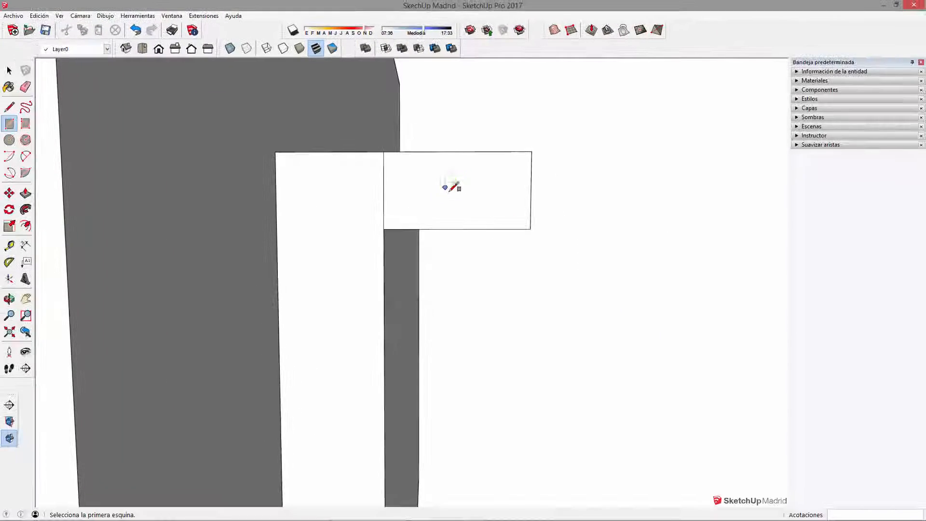
pyautogui.press('a')
pyautogui.click(430, 229)
pyautogui.click(470, 181)
pyautogui.click(462, 215)
pyautogui.click(470, 181)
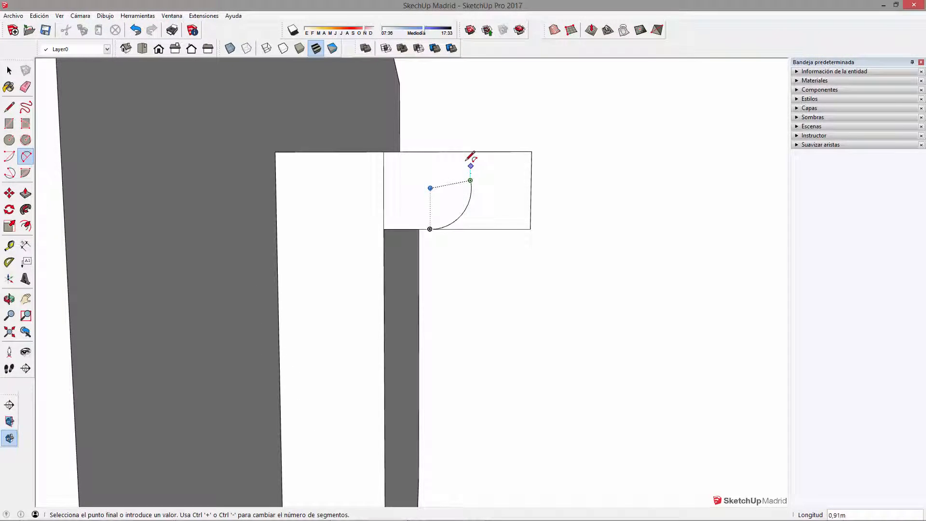
pyautogui.click(471, 151)
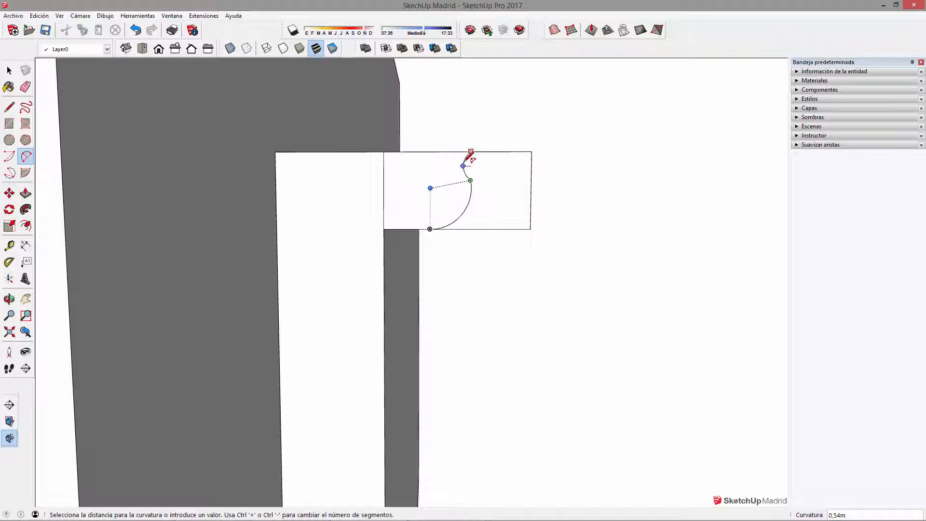
pyautogui.click(468, 160)
# Erase the small rectangle's edges outside the arcs and select the remaining moulding profile face.
pyautogui.press('e')
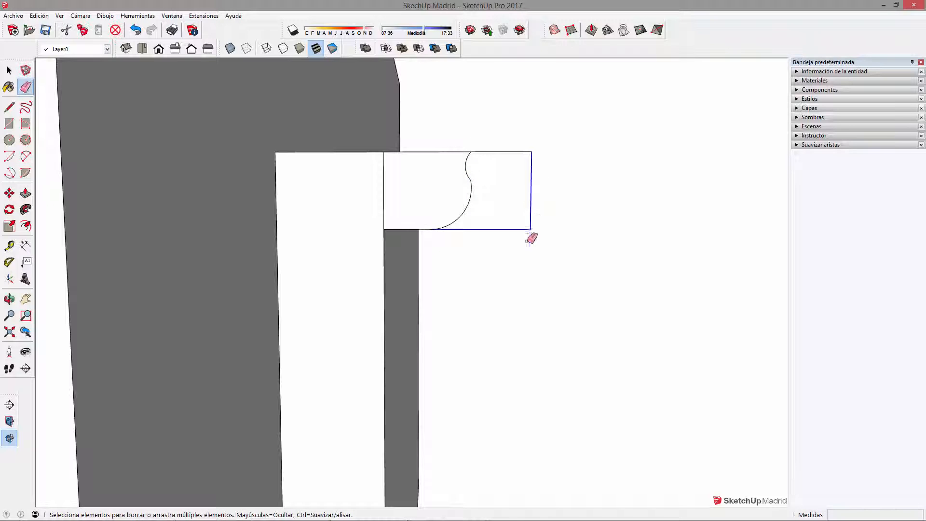
pyautogui.click(522, 152)
pyautogui.press('space')
pyautogui.click(434, 195)
pyautogui.moveTo(436, 193)
pyautogui.mouseDown(button='middle')
pyautogui.moveTo(248, 280)
pyautogui.moveTo(493, 208)
pyautogui.mouseUp(button='middle')
pyautogui.scroll(-2, 493, 207)
pyautogui.scroll(-2, 486, 207)
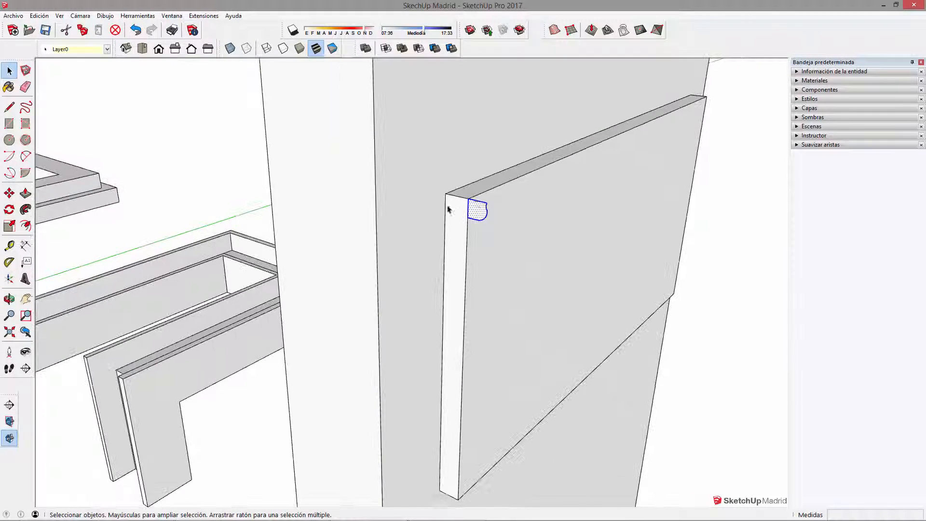
# Select only the four perimeter edges of the raised panel's front face as the sweep path.
pyautogui.moveTo(655, 291); pyautogui.dragTo(503, 238, button='middle')
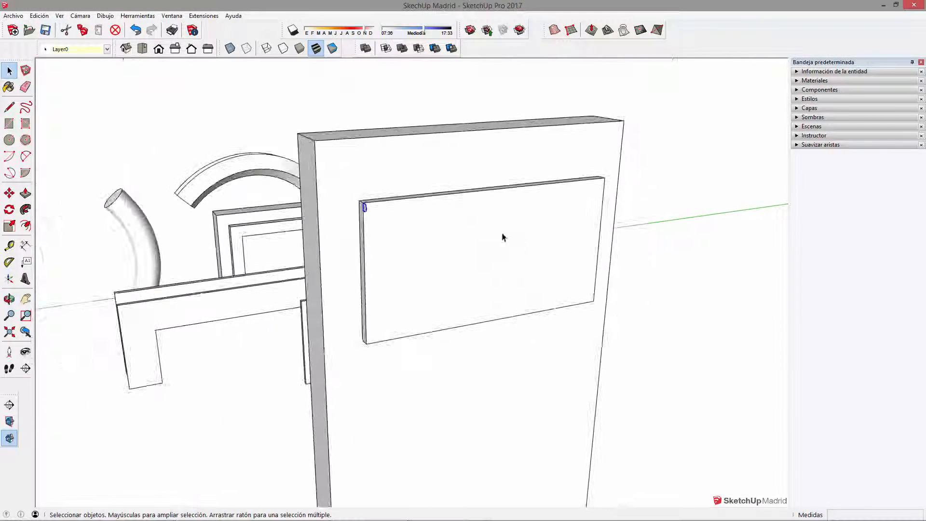
pyautogui.click(537, 209)
pyautogui.scroll(1, 582, 272)
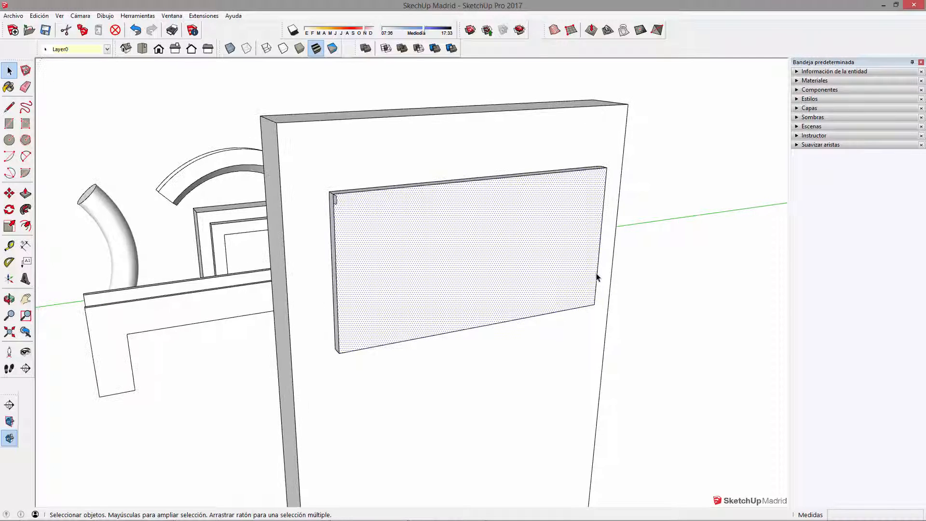
pyautogui.doubleClick(529, 277)
pyautogui.moveTo(525, 275); pyautogui.dragTo(519, 223, button='middle')
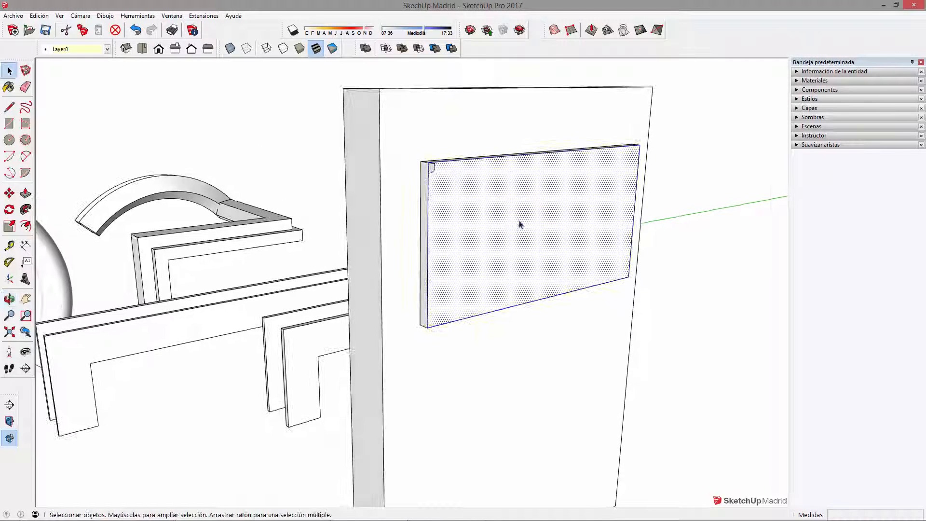
pyautogui.keyDown('shift'); pyautogui.click(529, 218); pyautogui.keyUp('shift')
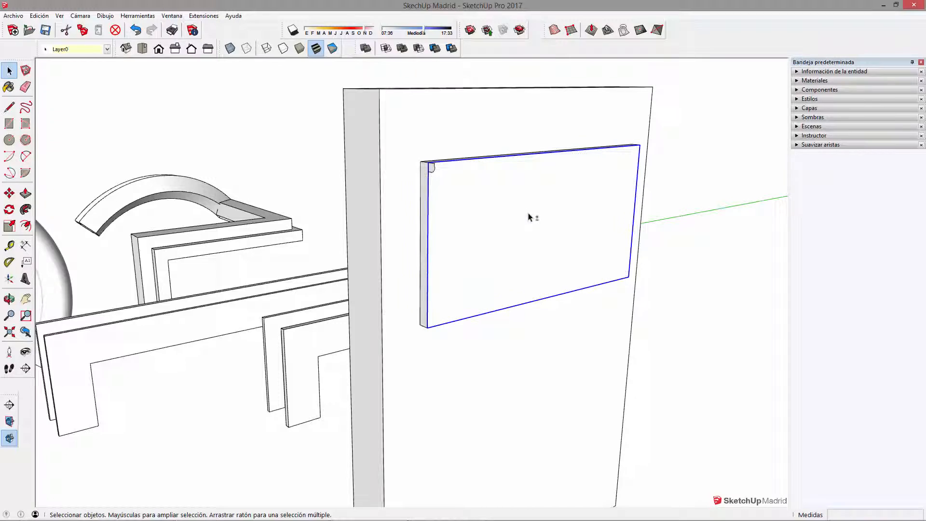
pyautogui.moveTo(602, 156); pyautogui.dragTo(550, 190, button='middle')
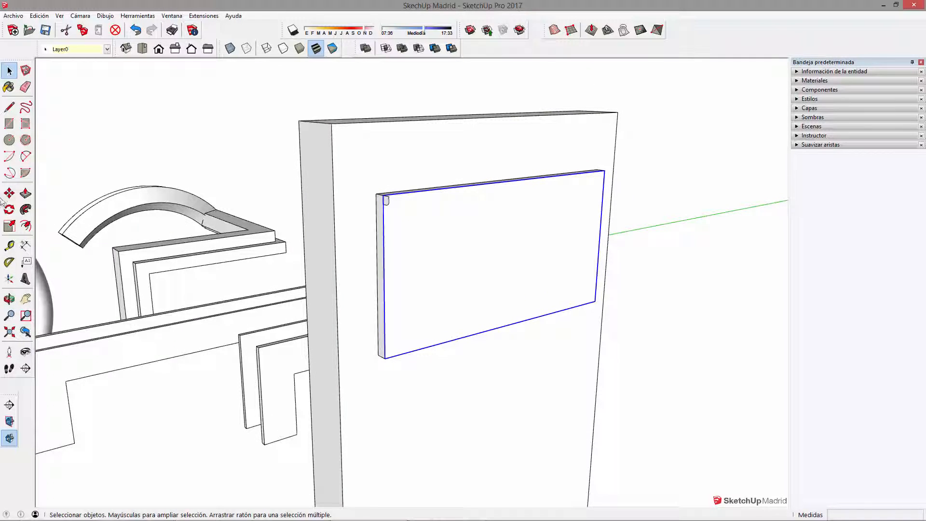
# Sweep the moulding profile around the panel's perimeter with Follow Me.
pyautogui.click(386, 201)
pyautogui.moveTo(405, 252); pyautogui.dragTo(455, 227, button='middle')
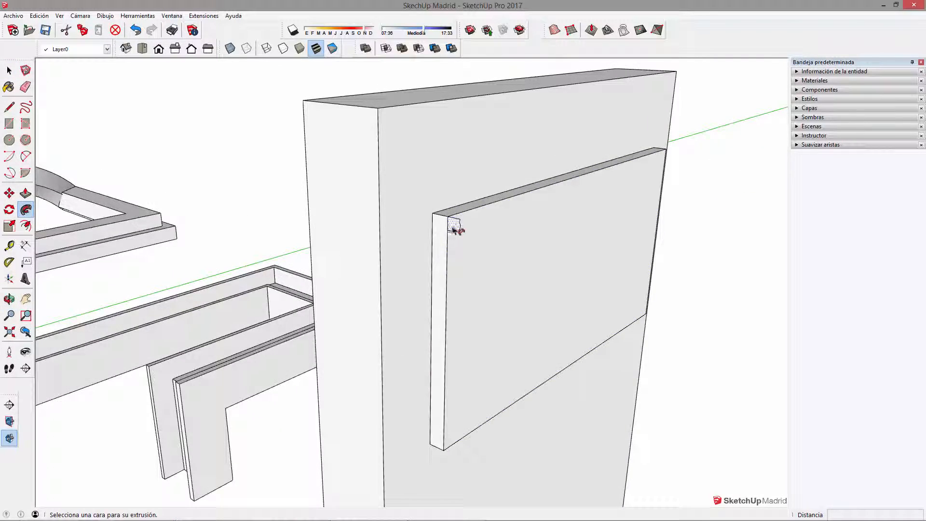
pyautogui.scroll(-4, 405, 320)
pyautogui.moveTo(521, 325); pyautogui.dragTo(355, 328, button='middle')
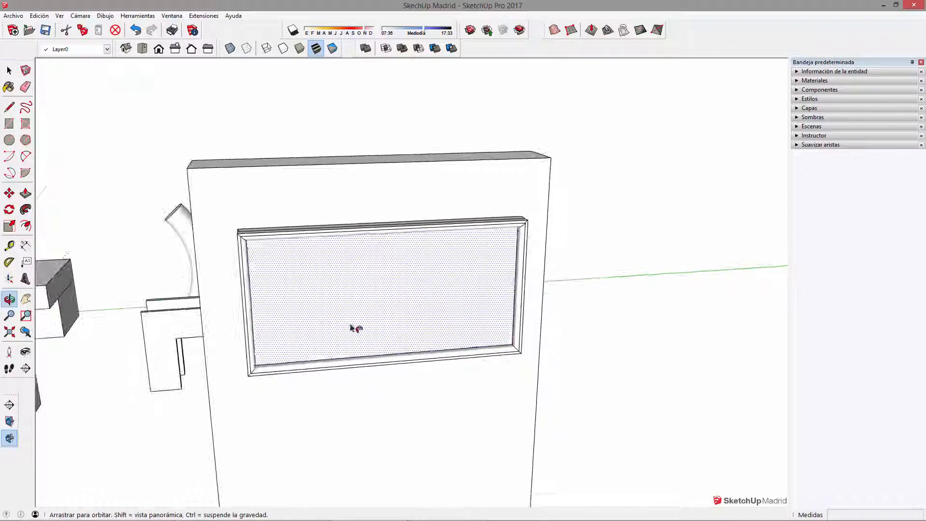
# Examine the swept moulding around the raised panel from several sides, including its corners and outer edges.
pyautogui.press('space')
pyautogui.scroll(3, 504, 270)
pyautogui.moveTo(492, 303); pyautogui.dragTo(414, 177, button='middle')
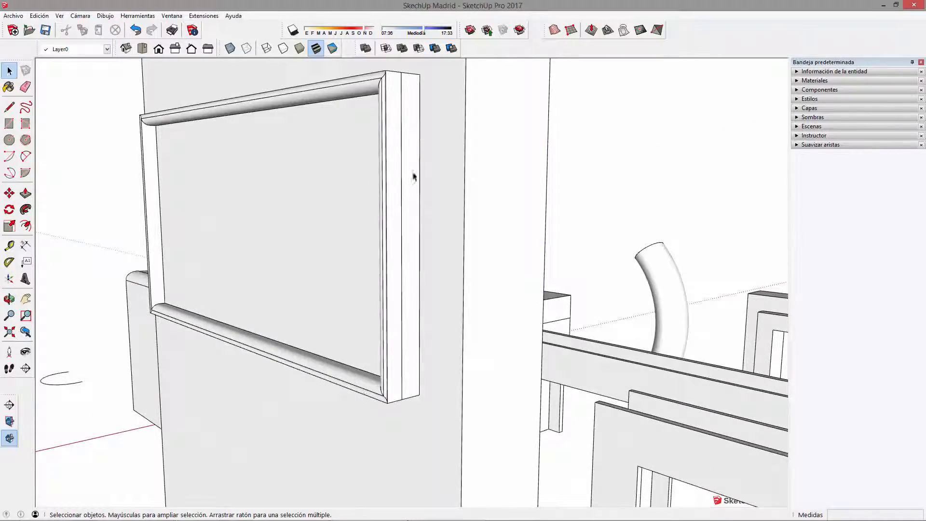
pyautogui.moveTo(377, 384); pyautogui.dragTo(458, 334, button='middle')
pyautogui.scroll(-3, 458, 333)
pyautogui.moveTo(458, 270); pyautogui.dragTo(246, 304, button='middle')
pyautogui.scroll(4, 285, 190)
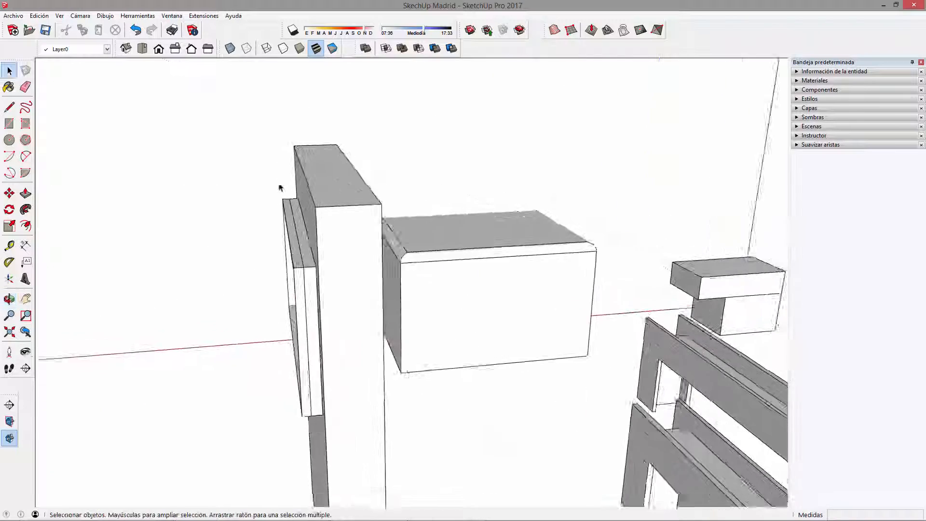
pyautogui.scroll(-2, 350, 218)
pyautogui.moveTo(388, 295); pyautogui.dragTo(436, 248, button='middle')
pyautogui.scroll(-4, 437, 245)
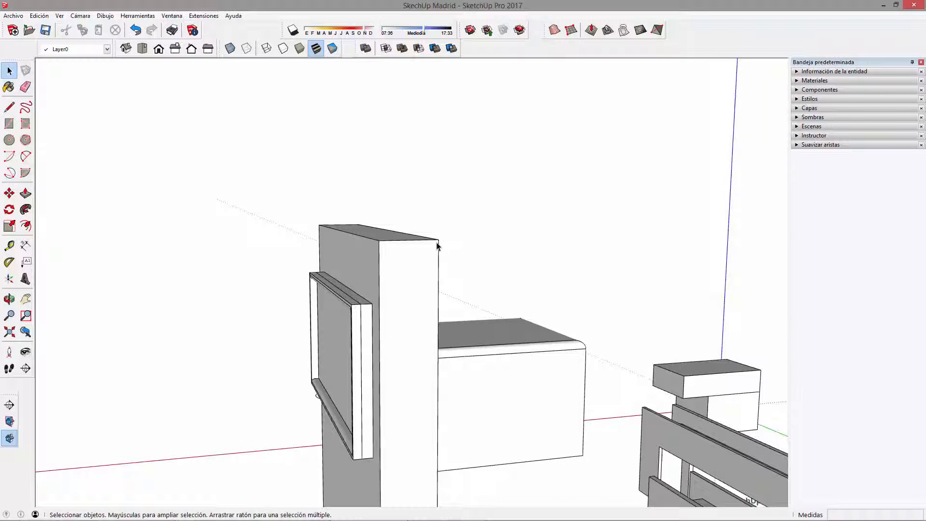
# Draw a ground rectangle about 305 by 413 m in front of the models and a second offset rectangle adjoining it.
pyautogui.scroll(-3, 428, 273)
pyautogui.moveTo(418, 350); pyautogui.dragTo(512, 314, button='middle')
pyautogui.press('r')
pyautogui.click(394, 328)
pyautogui.click(588, 362)
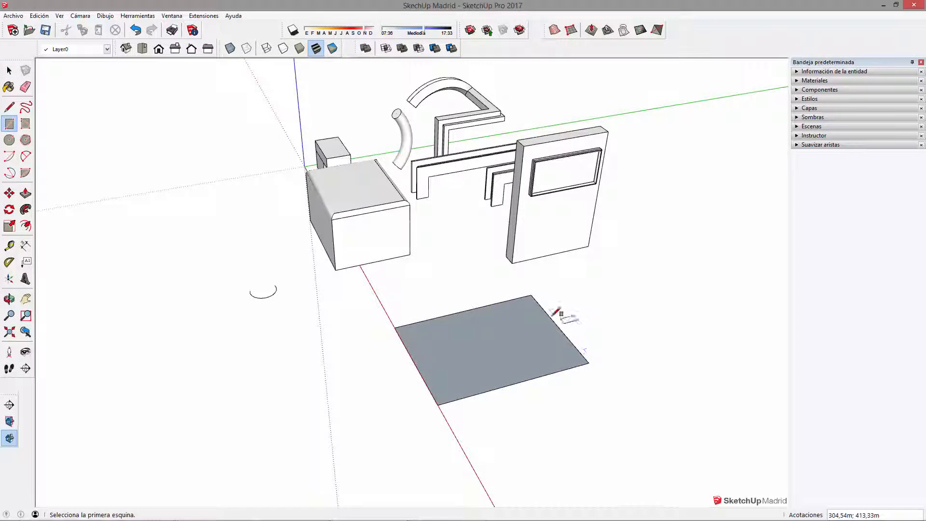
pyautogui.click(747, 360)
# Connect the first rectangle's outer edge to the second one's corner with an arc, and erase the inner edges to form one irregular face.
pyautogui.press('space')
pyautogui.press('a')
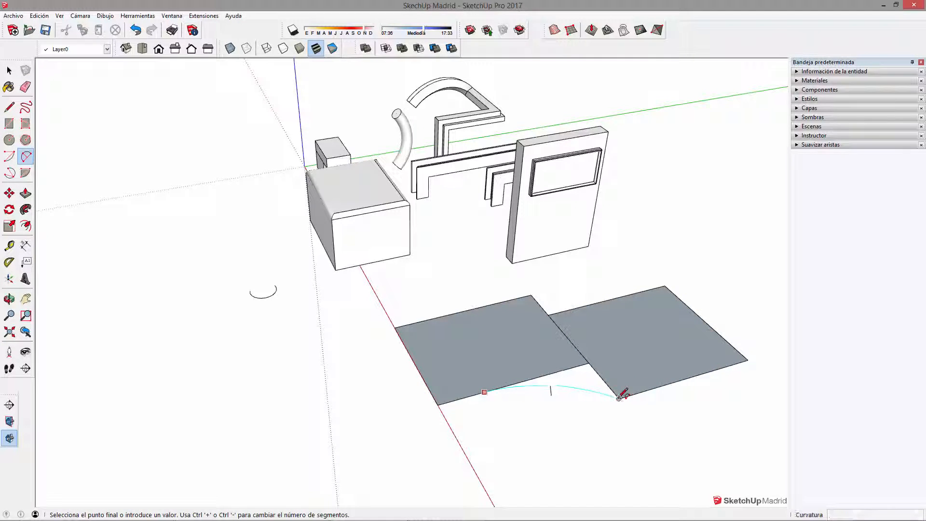
pyautogui.click(619, 398)
pyautogui.scroll(3, 574, 386)
pyautogui.moveTo(576, 384); pyautogui.dragTo(566, 294, button='middle')
pyautogui.scroll(1, 565, 293)
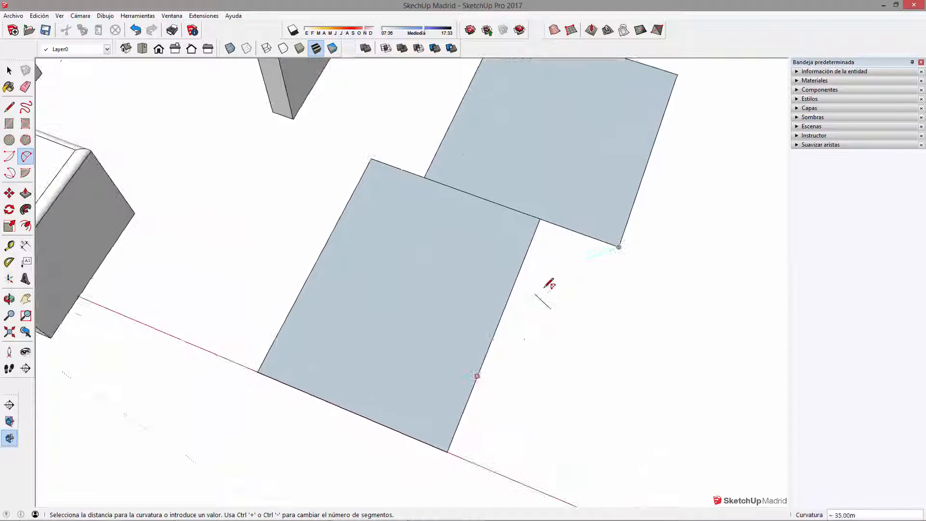
pyautogui.click(550, 273)
pyautogui.press('e')
pyautogui.moveTo(554, 226)
pyautogui.mouseDown()
pyautogui.moveTo(540, 220)
pyautogui.moveTo(539, 230)
pyautogui.mouseUp()
# Draw a small vertical rectangle at the outer corner of the irregular ground face.
pyautogui.moveTo(539, 230)
pyautogui.mouseDown(button='middle')
pyautogui.moveTo(587, 64)
pyautogui.moveTo(335, 267)
pyautogui.moveTo(240, 272)
pyautogui.moveTo(345, 238)
pyautogui.mouseUp(button='middle')
pyautogui.moveTo(569, 225)
pyautogui.keyDown('shift'); pyautogui.mouseDown(button='middle')
pyautogui.moveTo(325, 312)
pyautogui.moveTo(300, 339)
pyautogui.moveTo(120, 337)
pyautogui.moveTo(58, 357)
pyautogui.moveTo(194, 371)
pyautogui.moveTo(306, 335)
pyautogui.moveTo(366, 379)
pyautogui.moveTo(409, 383)
pyautogui.moveTo(437, 304)
pyautogui.mouseUp(button='middle'); pyautogui.keyUp('shift')
pyautogui.scroll(3, 324, 312)
pyautogui.scroll(2, 352, 336)
pyautogui.scroll(-2, 309, 340)
pyautogui.moveTo(423, 202)
pyautogui.mouseDown(button='middle')
pyautogui.moveTo(453, 310)
pyautogui.moveTo(511, 361)
pyautogui.moveTo(492, 329)
pyautogui.mouseUp(button='middle')
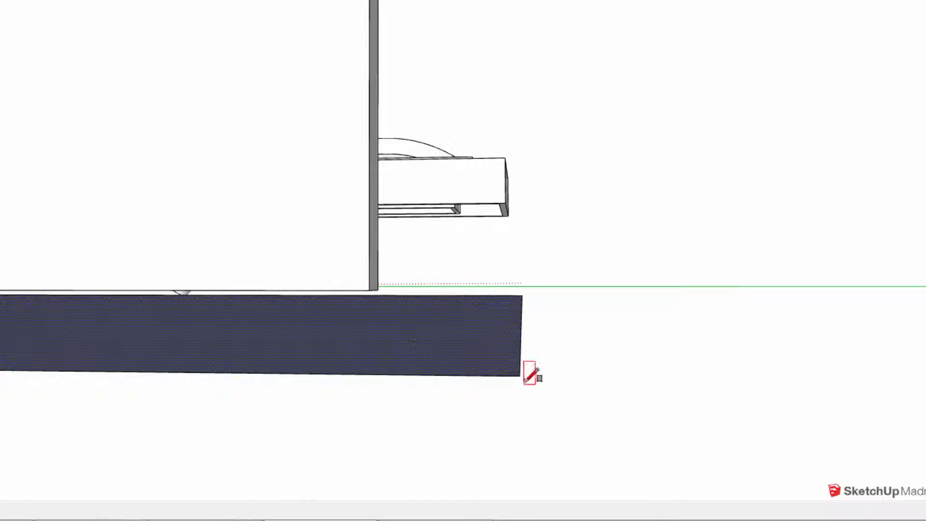
pyautogui.moveTo(498, 328)
pyautogui.mouseDown(button='middle')
pyautogui.moveTo(511, 283)
pyautogui.moveTo(498, 330)
pyautogui.moveTo(400, 434)
pyautogui.moveTo(182, 409)
pyautogui.moveTo(251, 367)
pyautogui.mouseUp(button='middle')
pyautogui.moveTo(434, 4)
pyautogui.mouseDown(button='middle')
pyautogui.moveTo(504, 16)
pyautogui.moveTo(376, 173)
pyautogui.moveTo(535, 5)
pyautogui.mouseUp(button='middle')
pyautogui.scroll(-2, 486, 68)
pyautogui.scroll(5, 453, 289)
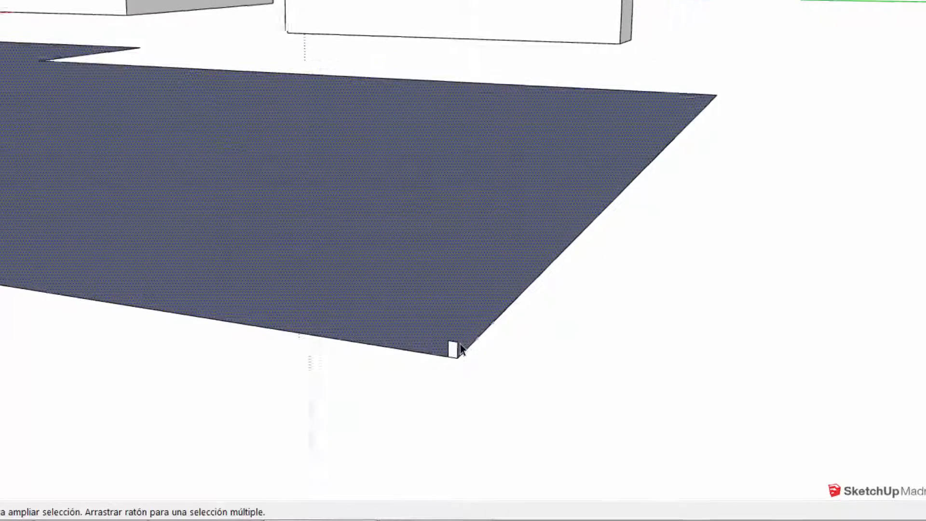
# Draw a stepped line across the small vertical rectangle, running from its side edge through slanted segments toward its upper edge.
pyautogui.scroll(5, 449, 357)
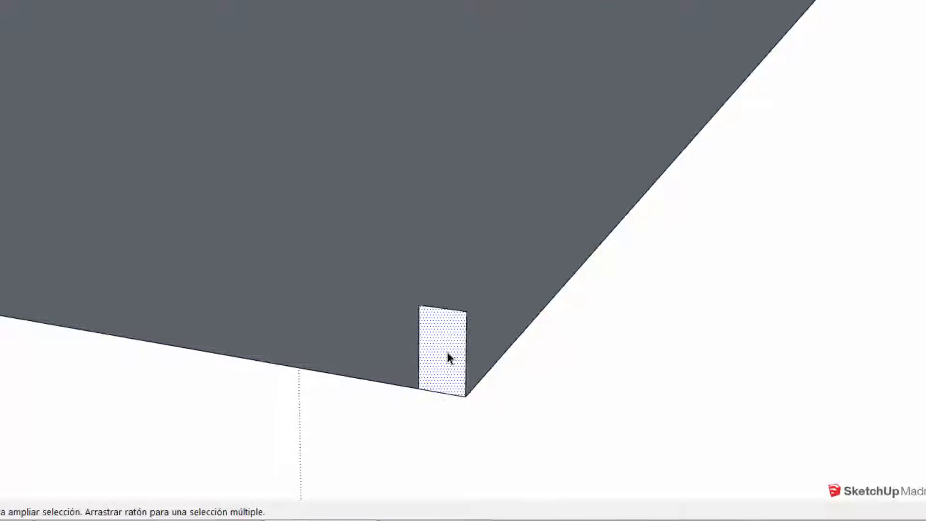
pyautogui.press('a')
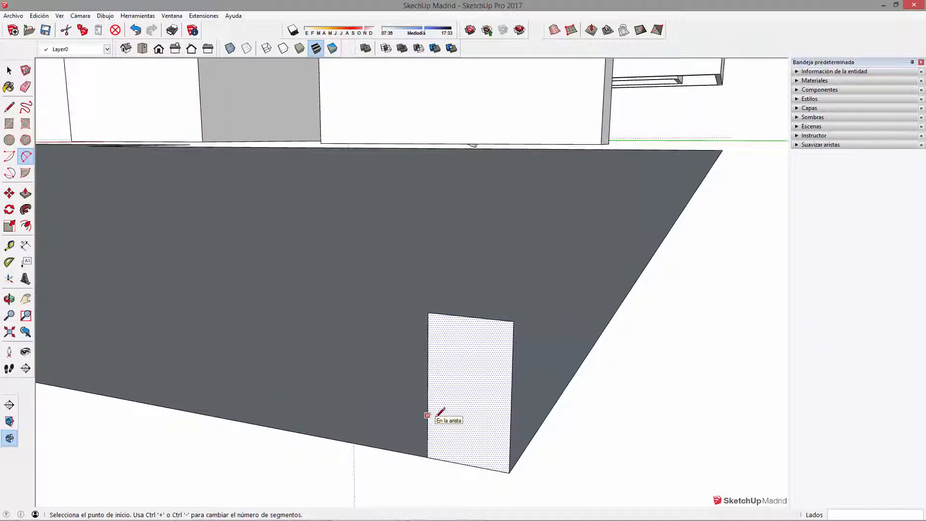
pyautogui.press('l')
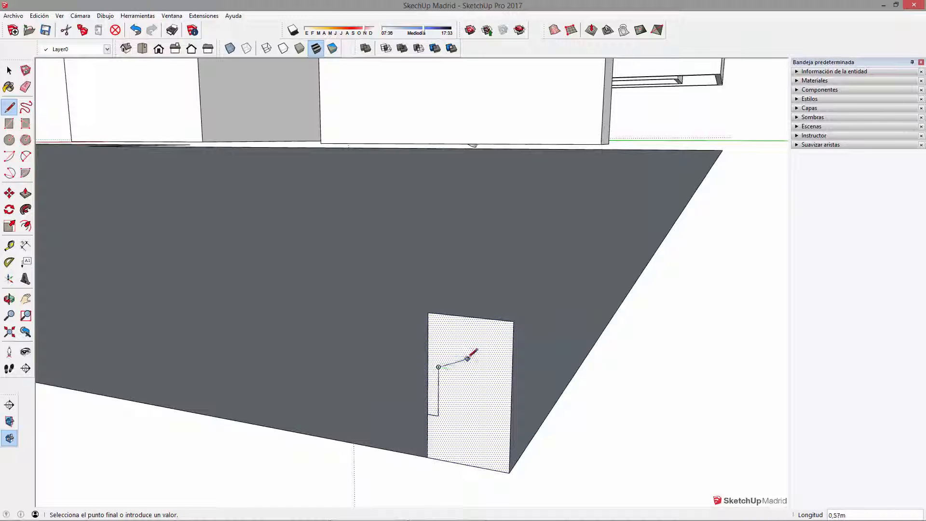
pyautogui.click(486, 317)
# Round the lower corner of the stepped profile with an arc, and remove the leftover corner edges.
pyautogui.press('a')
pyautogui.scroll(2, 438, 415)
pyautogui.click(423, 414)
pyautogui.click(440, 390)
pyautogui.moveTo(438, 393); pyautogui.dragTo(555, 372, button='middle')
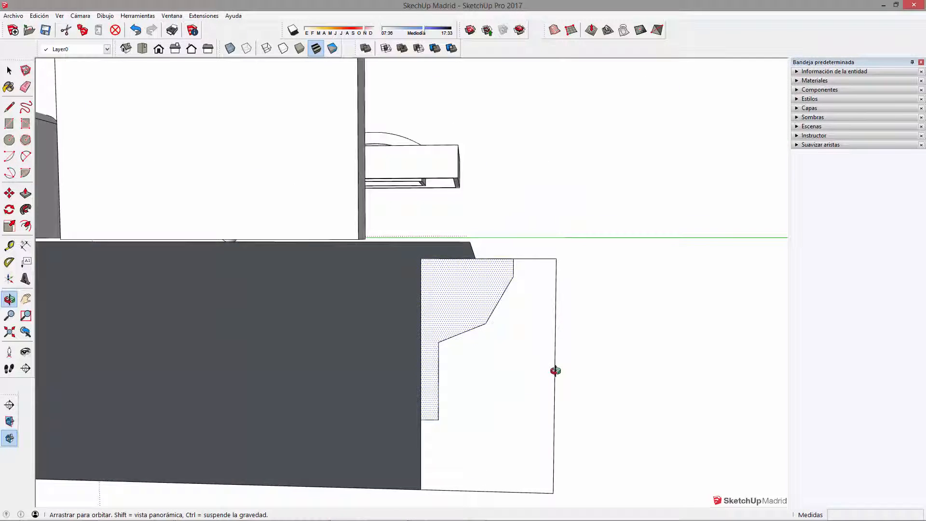
pyautogui.scroll(3, 435, 393)
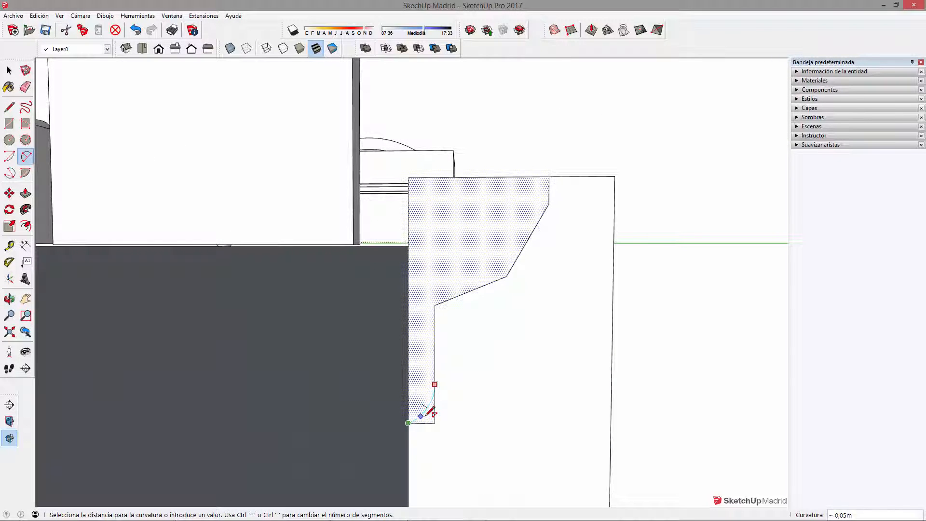
pyautogui.click(430, 411)
pyautogui.scroll(-3, 447, 415)
pyautogui.press('space')
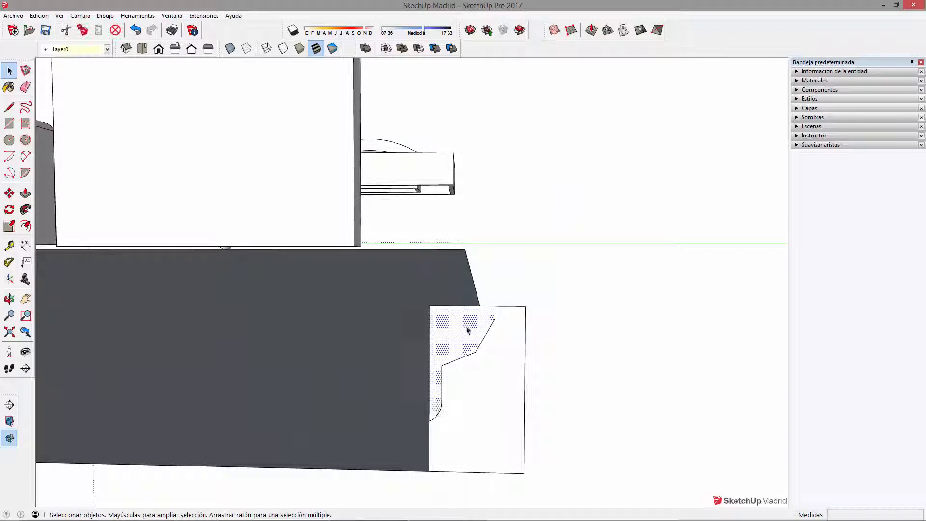
# Delete the inner part of the vertical rectangle, keeping only the outer cornice profile at the ground face's corner.
pyautogui.moveTo(466, 331); pyautogui.dragTo(699, 337, button='middle')
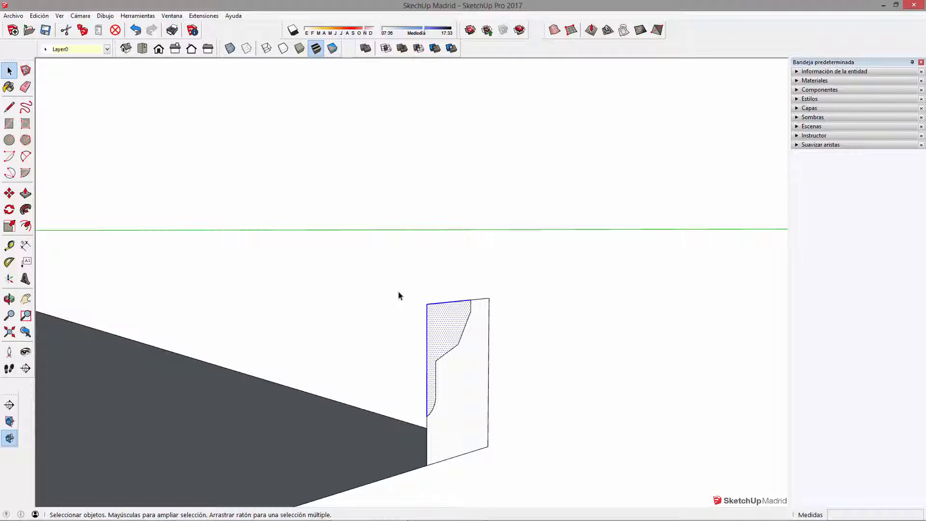
pyautogui.press('Delete')
pyautogui.moveTo(453, 407); pyautogui.dragTo(328, 418, button='middle')
pyautogui.scroll(-6, 333, 418)
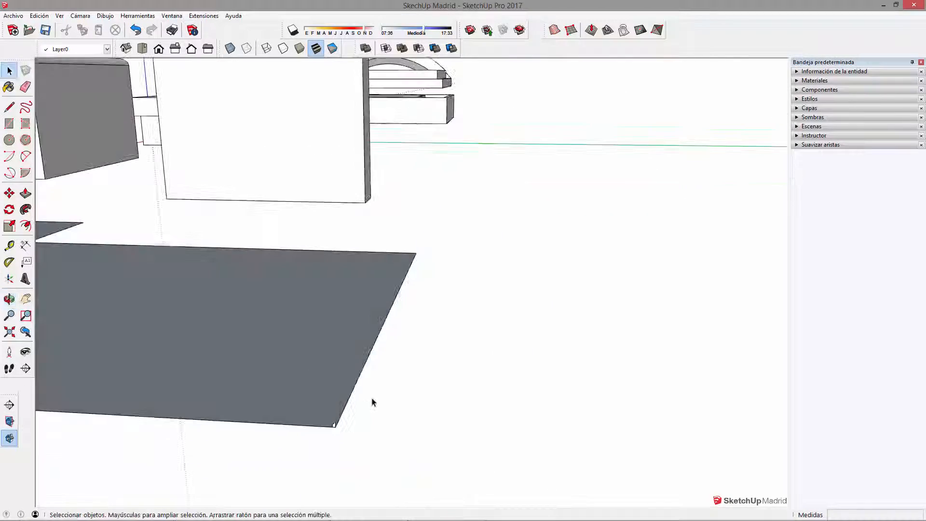
# Select the irregular ground face together with its perimeter edges, and clear the selection.
pyautogui.moveTo(349, 382); pyautogui.dragTo(513, 311, button='middle')
pyautogui.scroll(-4, 599, 380)
pyautogui.doubleClick(410, 379)
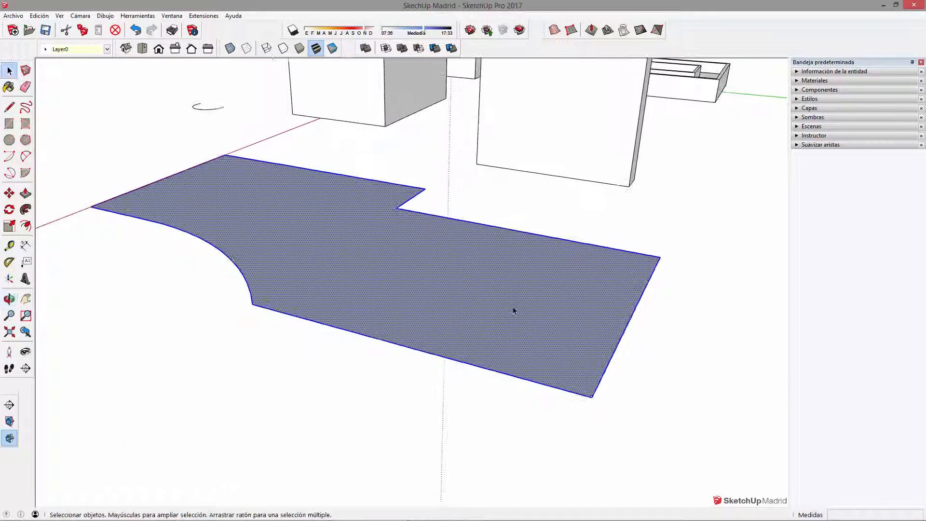
pyautogui.keyDown('shift'); pyautogui.moveTo(552, 334); pyautogui.dragTo(493, 308, button='middle'); pyautogui.keyUp('shift')
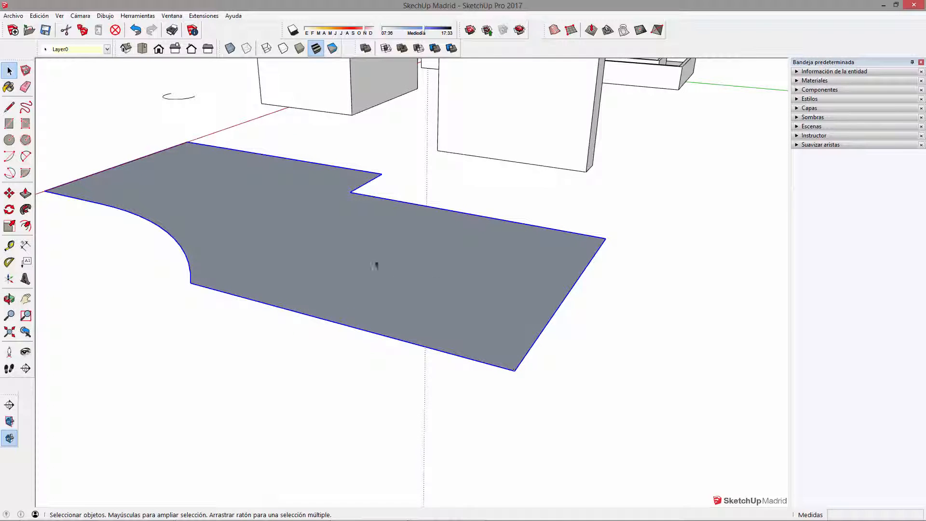
pyautogui.scroll(5, 514, 369)
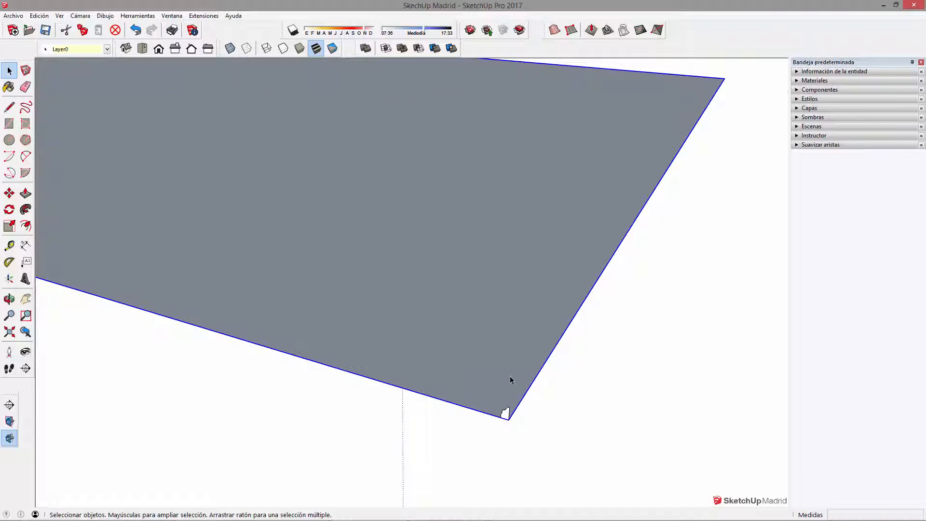
pyautogui.scroll(-4, 505, 412)
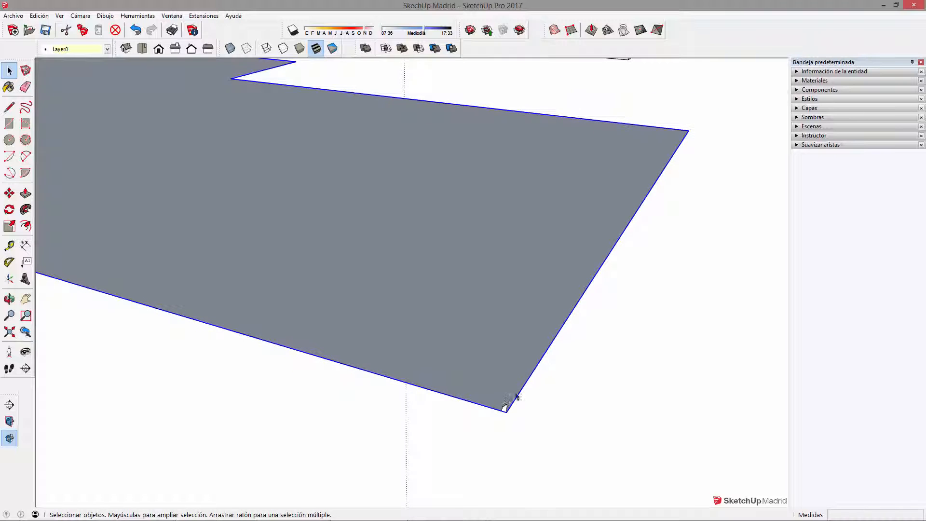
pyautogui.scroll(-2, 511, 256)
pyautogui.moveTo(528, 268); pyautogui.dragTo(436, 326, button='middle')
pyautogui.click(532, 375)
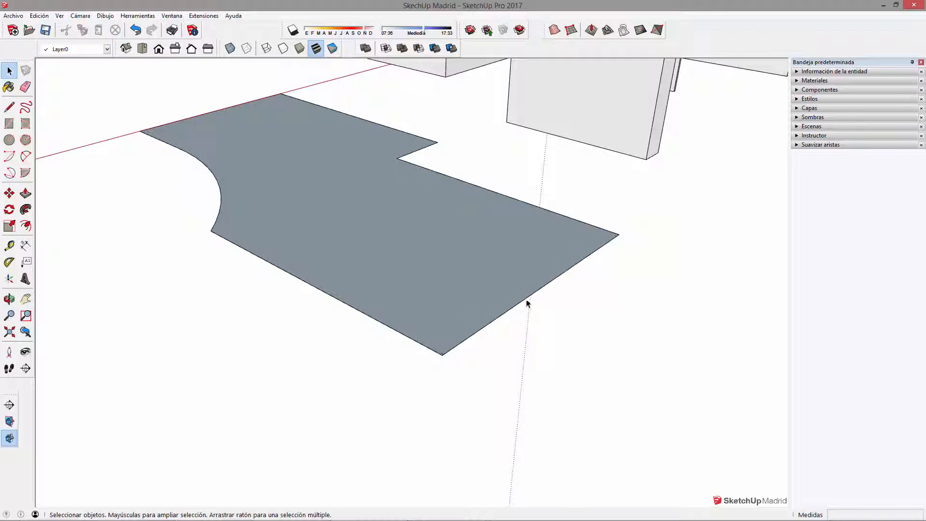
# Try to select the irregular face's perimeter edges one by one as the sweep path.
pyautogui.keyDown('shift'); pyautogui.click(580, 222); pyautogui.keyUp('shift')
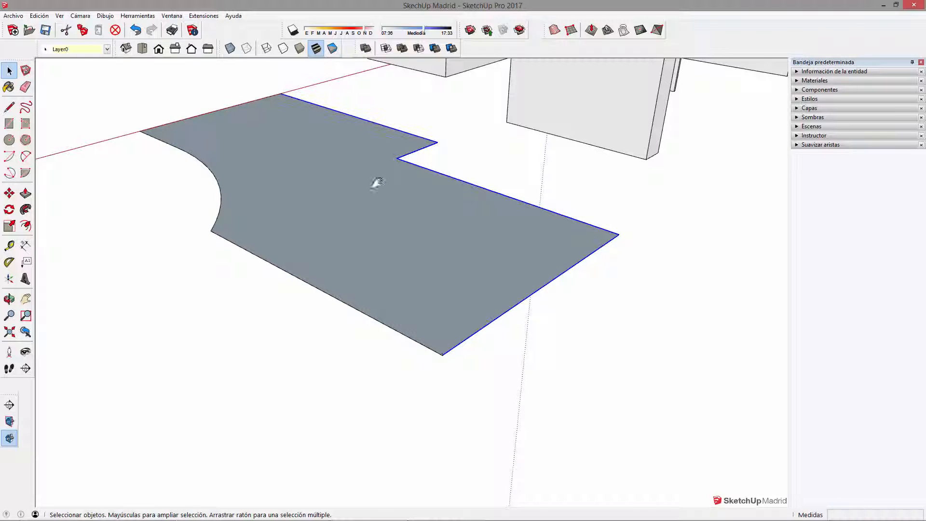
pyautogui.keyDown('shift'); pyautogui.moveTo(377, 182); pyautogui.dragTo(397, 219, button='middle'); pyautogui.keyUp('shift')
pyautogui.keyDown('shift'); pyautogui.click(397, 219); pyautogui.keyUp('shift')
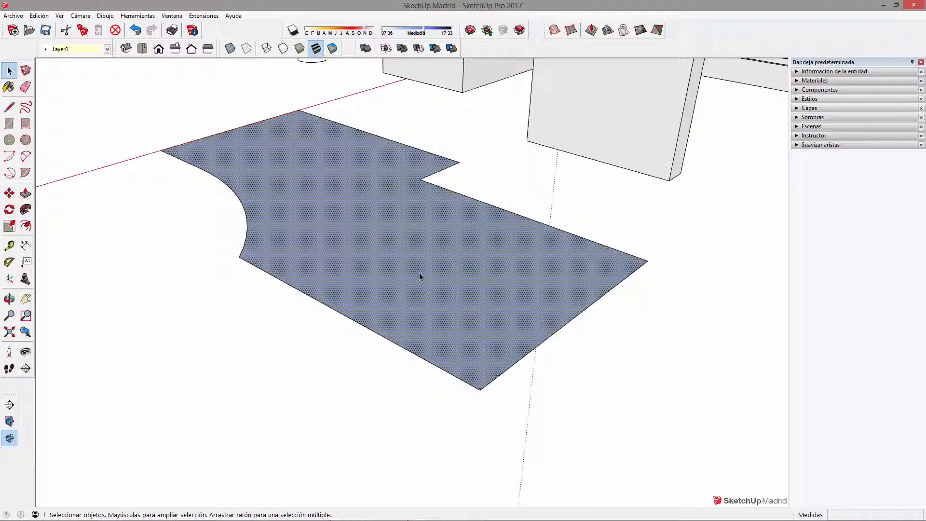
# Select the irregular face with all its edges, and remove the face so that only the perimeter stays selected.
pyautogui.doubleClick(447, 273)
pyautogui.scroll(2, 512, 370)
pyautogui.keyDown('shift'); pyautogui.click(463, 345); pyautogui.keyUp('shift')
pyautogui.scroll(-1, 413, 283)
pyautogui.moveTo(495, 285); pyautogui.dragTo(543, 305, button='middle')
pyautogui.scroll(2, 582, 339)
pyautogui.moveTo(585, 341); pyautogui.dragTo(496, 308, button='middle')
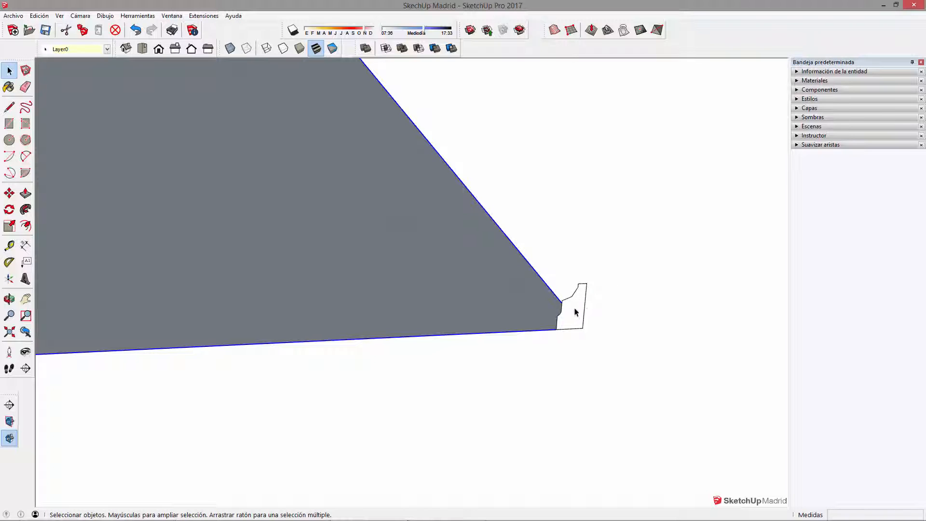
# Try to sweep the cornice profile along the selected perimeter with Follow Me, and undo the sweep.
pyautogui.click(26, 210)
pyautogui.click(573, 309)
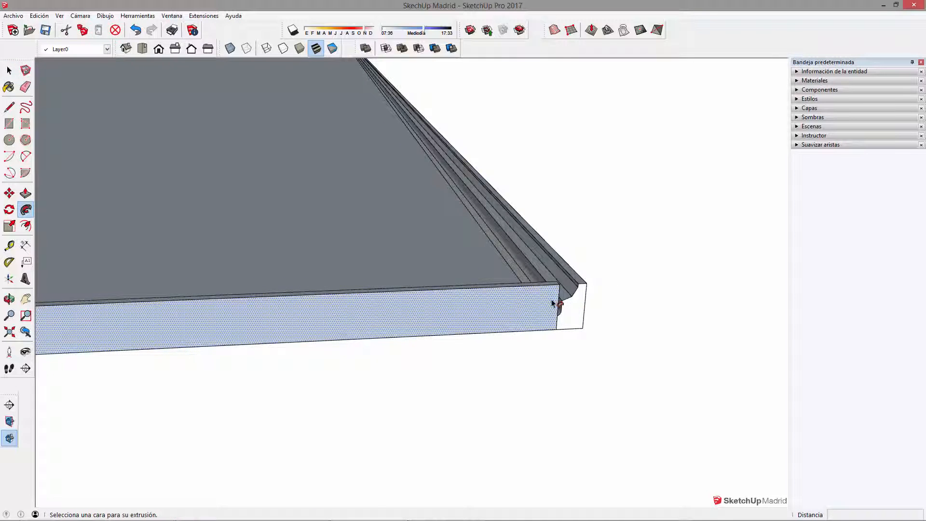
pyautogui.moveTo(583, 310); pyautogui.dragTo(520, 364, button='middle')
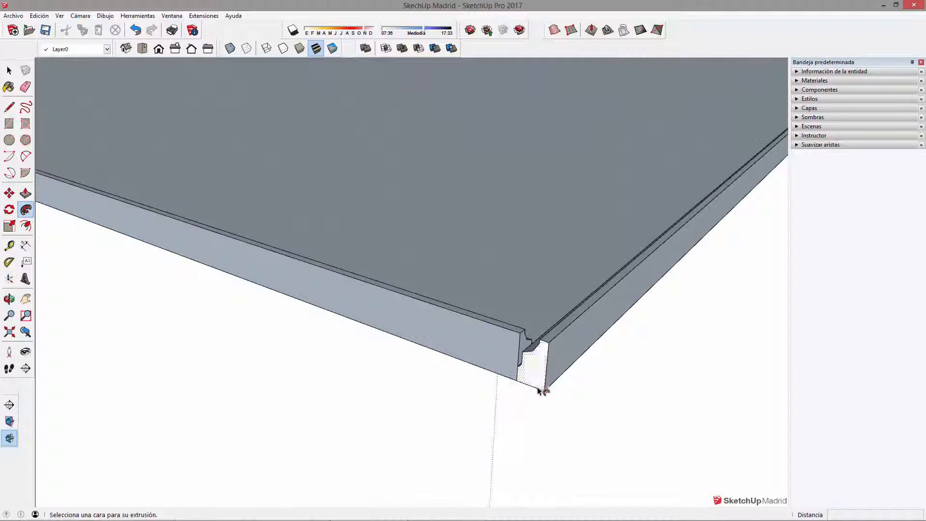
pyautogui.moveTo(531, 378); pyautogui.dragTo(491, 377, button='middle')
pyautogui.click(487, 374)
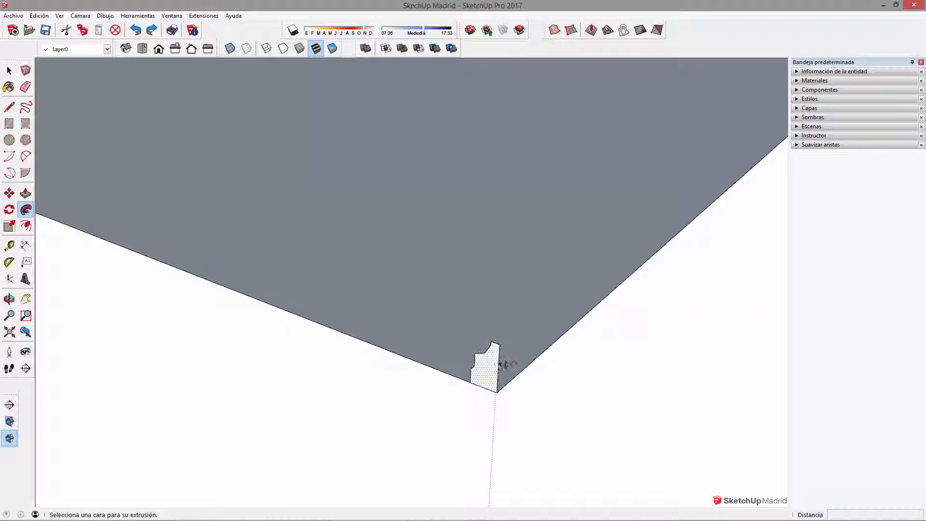
# Select only the irregular face's perimeter edges, and sweep the cornice profile around them with Follow Me.
pyautogui.press('space')
pyautogui.doubleClick(530, 288)
pyautogui.scroll(3, 494, 362)
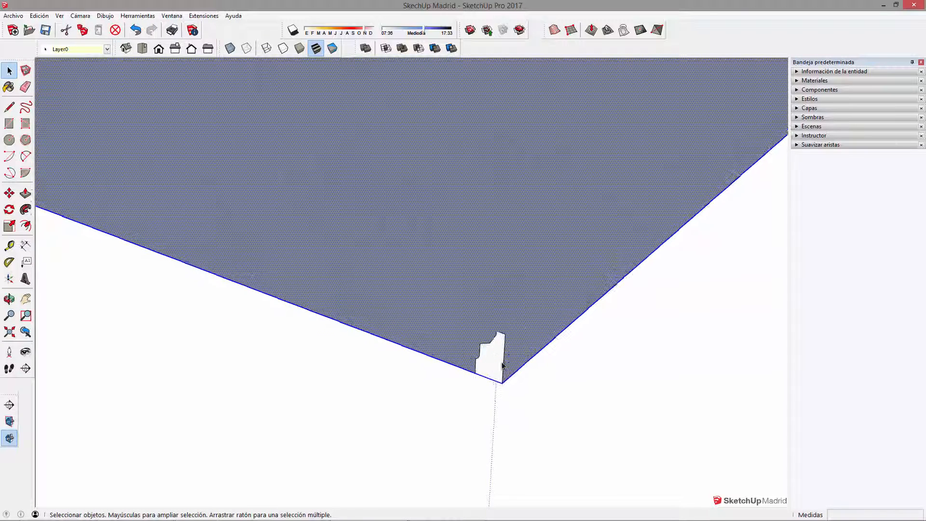
pyautogui.keyDown('shift'); pyautogui.click(528, 254); pyautogui.keyUp('shift')
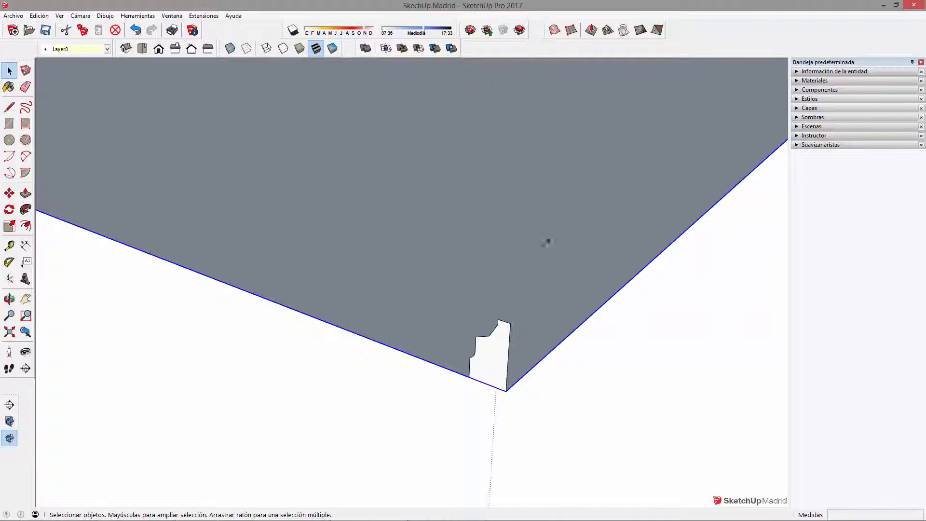
pyautogui.click(26, 209)
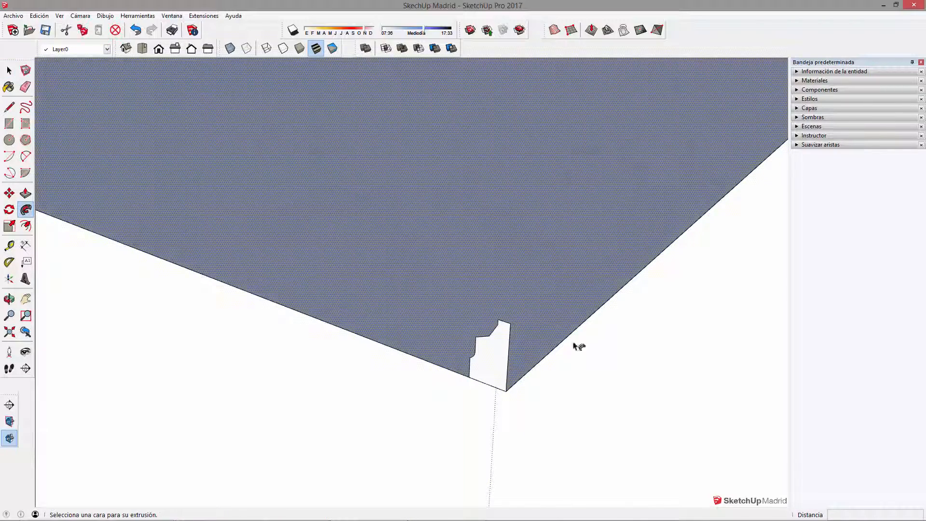
pyautogui.click(489, 360)
# Inspect the swept cornice along the outline's corners and curved edge, and review the other swept models.
pyautogui.scroll(-2, 540, 336)
pyautogui.moveTo(511, 304); pyautogui.dragTo(243, 344, button='middle')
pyautogui.moveTo(453, 375); pyautogui.dragTo(566, 387, button='middle')
pyautogui.press('space')
pyautogui.scroll(-6, 573, 359)
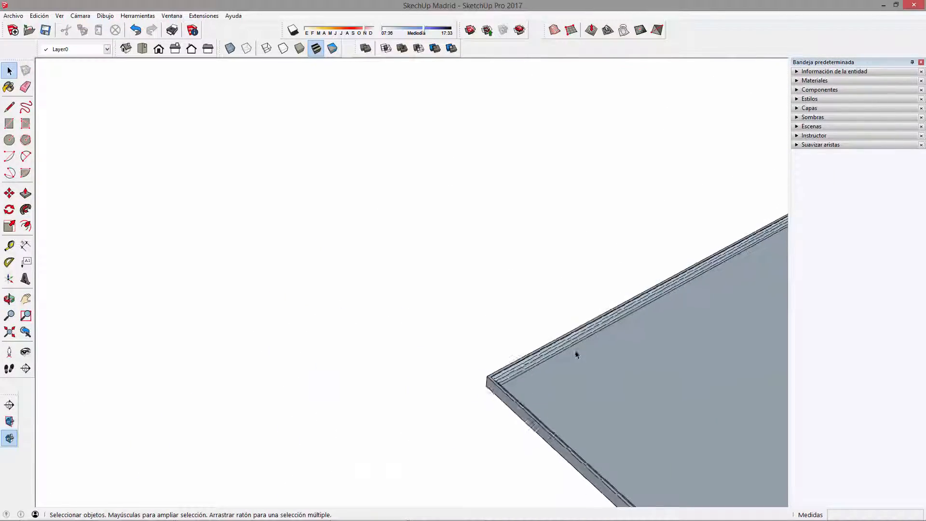
pyautogui.moveTo(705, 327); pyautogui.dragTo(418, 380, button='middle')
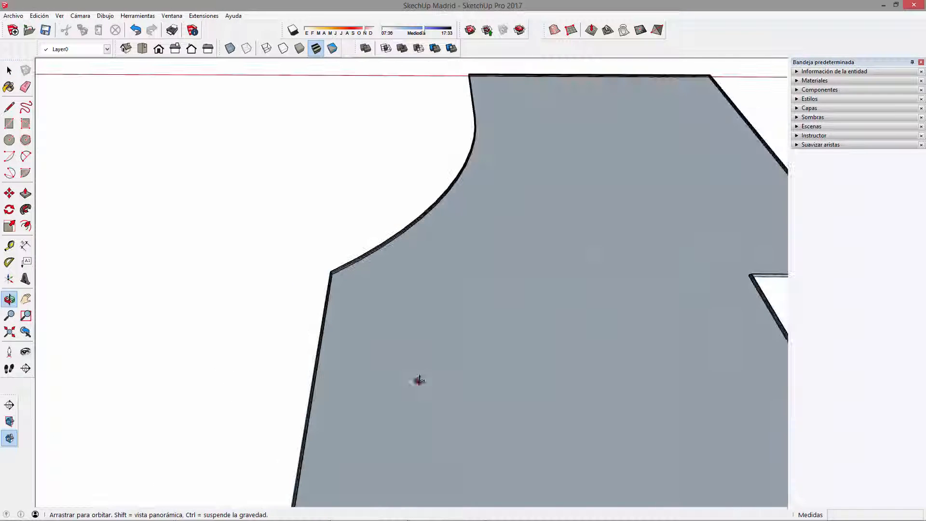
pyautogui.keyDown('shift'); pyautogui.moveTo(431, 167); pyautogui.dragTo(640, 237, button='middle'); pyautogui.keyUp('shift')
pyautogui.scroll(3, 562, 195)
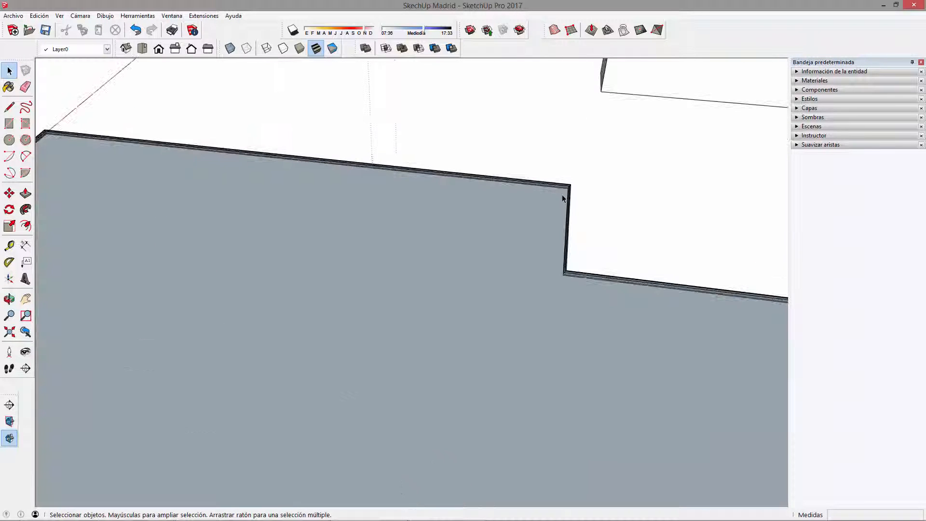
pyautogui.scroll(3, 559, 194)
pyautogui.scroll(-7, 488, 320)
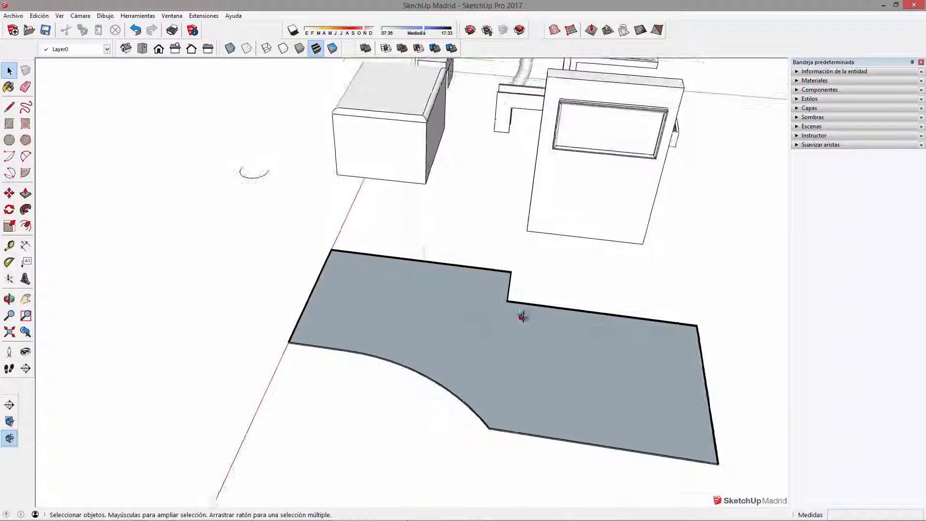
pyautogui.moveTo(523, 317); pyautogui.dragTo(684, 256, button='middle')
pyautogui.keyDown('shift'); pyautogui.moveTo(496, 231); pyautogui.dragTo(679, 236, button='middle'); pyautogui.keyUp('shift')
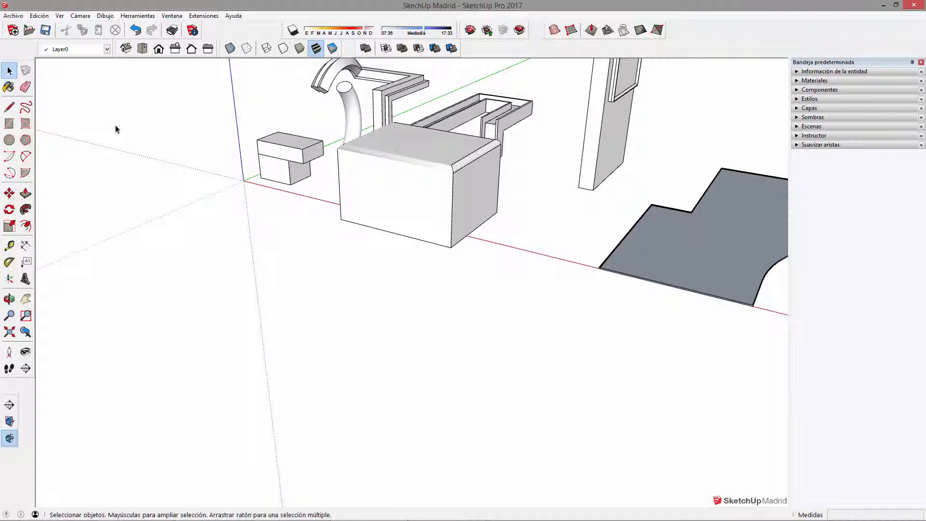
pyautogui.moveTo(438, 171); pyautogui.dragTo(569, 251, button='middle')
pyautogui.scroll(3, 664, 172)
pyautogui.moveTo(391, 245); pyautogui.dragTo(472, 240, button='middle')
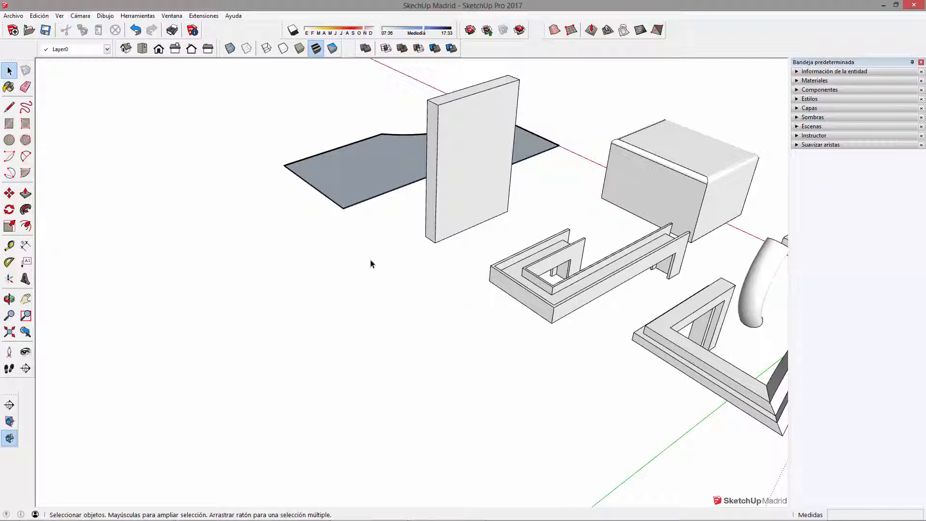
# Draw a ground circle with a radius of about 98 m in the empty area beside the models.
pyautogui.scroll(-3, 381, 259)
pyautogui.moveTo(380, 258); pyautogui.dragTo(456, 223, button='middle')
pyautogui.press('c')
pyautogui.scroll(2, 415, 265)
pyautogui.click(399, 314)
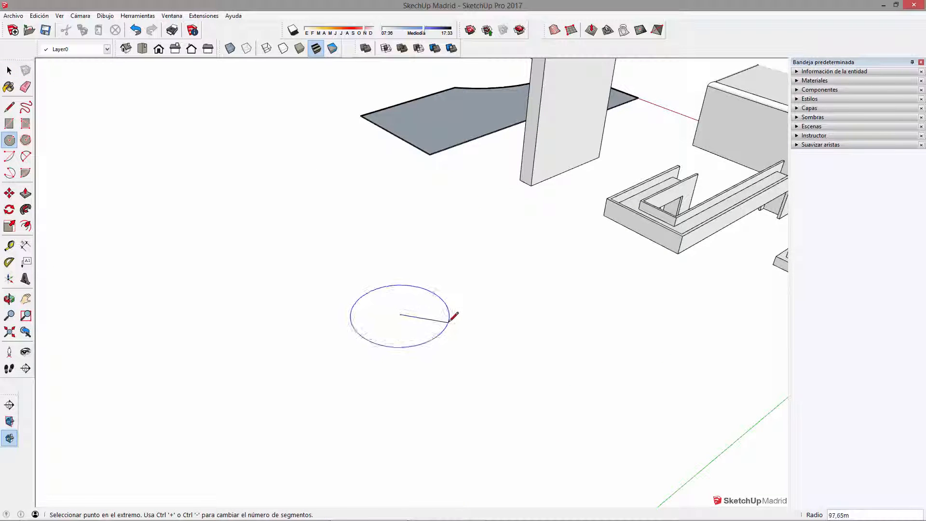
pyautogui.click(450, 321)
# Draw a vertical right triangle from the circle's centre to its edge, and select the circle's edge.
pyautogui.scroll(3, 410, 310)
pyautogui.scroll(-1, 405, 314)
pyautogui.press('l')
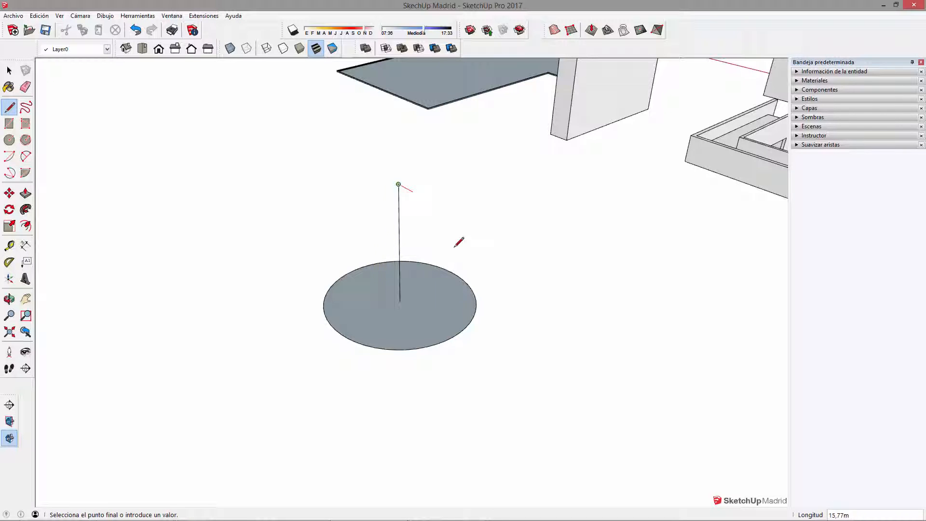
pyautogui.click(401, 301)
pyautogui.moveTo(400, 301)
pyautogui.mouseDown(button='middle')
pyautogui.moveTo(438, 274)
pyautogui.moveTo(475, 275)
pyautogui.moveTo(702, 337)
pyautogui.moveTo(561, 354)
pyautogui.moveTo(549, 318)
pyautogui.mouseUp(button='middle')
pyautogui.scroll(2, 548, 314)
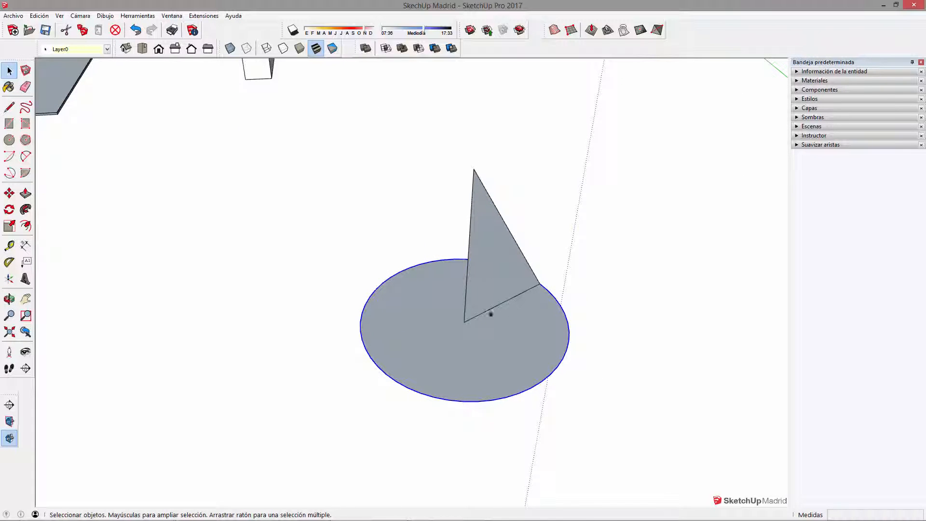
# Sweep the triangle around the selected circle edge with Follow Me to form a cone.
pyautogui.moveTo(584, 322); pyautogui.dragTo(481, 356, button='middle')
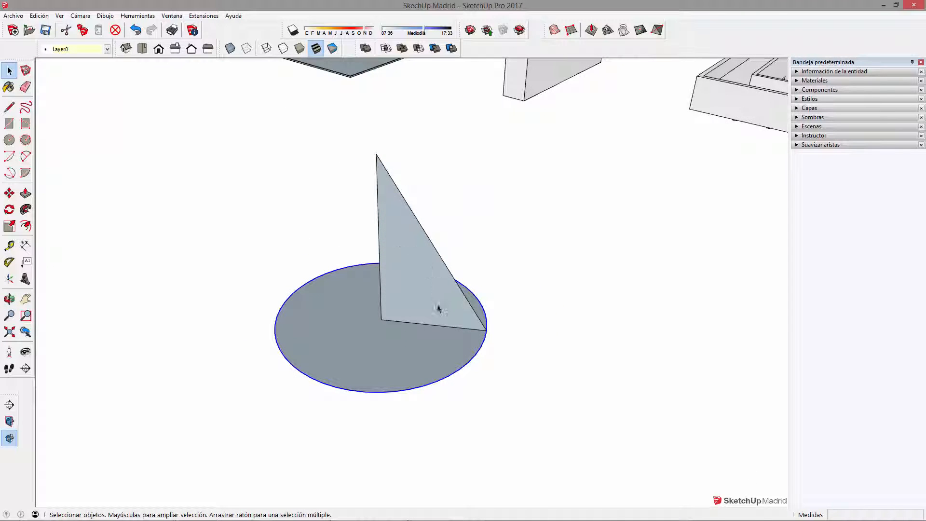
pyautogui.click(25, 209)
pyautogui.click(413, 250)
pyautogui.moveTo(432, 316); pyautogui.dragTo(377, 353, button='middle')
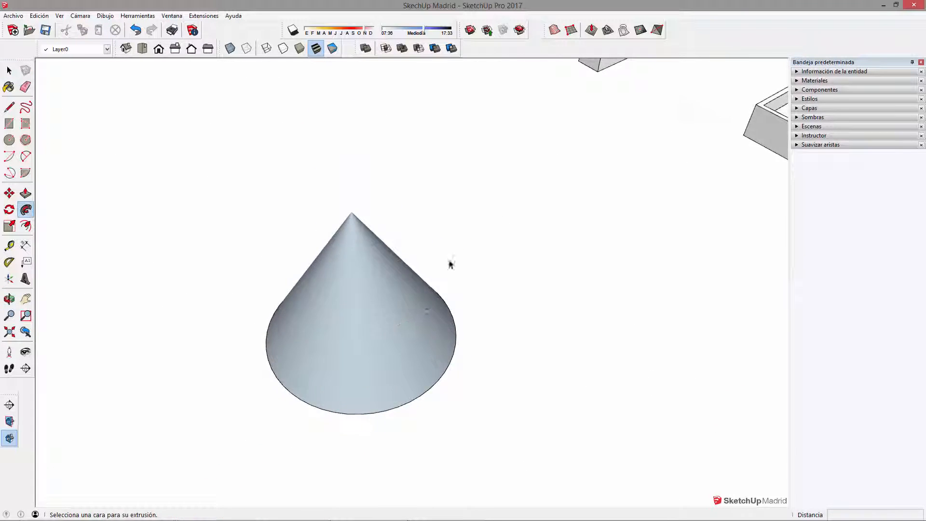
pyautogui.press('space')
# Draw a second ground circle beside the cone.
pyautogui.scroll(-5, 450, 265)
pyautogui.scroll(3, 410, 322)
pyautogui.press('c')
pyautogui.click(492, 337)
pyautogui.click(554, 336)
pyautogui.moveTo(507, 352); pyautogui.dragTo(527, 310, button='middle')
pyautogui.scroll(3, 527, 310)
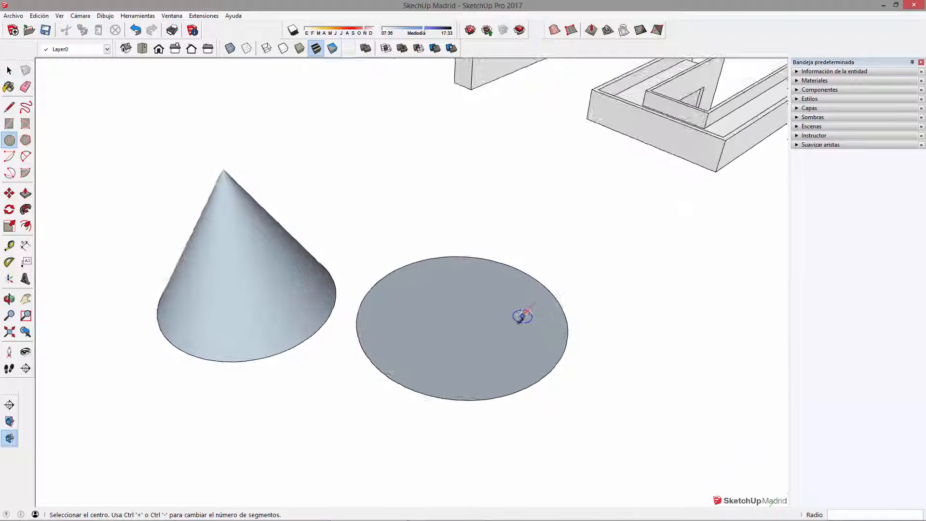
# Draw a vertical rectangle of about 157 by 116 m from the second circle's centre out to its edge.
pyautogui.press('r')
pyautogui.moveTo(527, 352); pyautogui.dragTo(382, 207, button='middle')
pyautogui.click(429, 311)
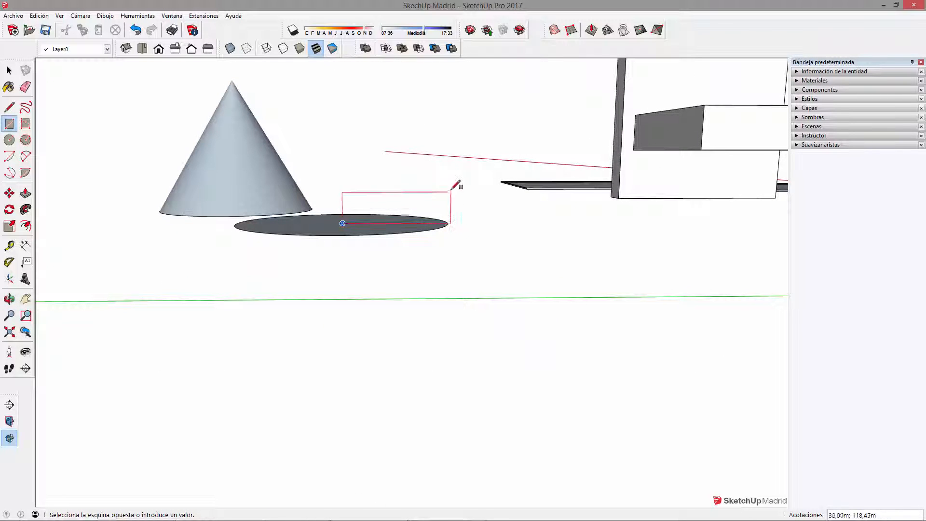
pyautogui.click(450, 74)
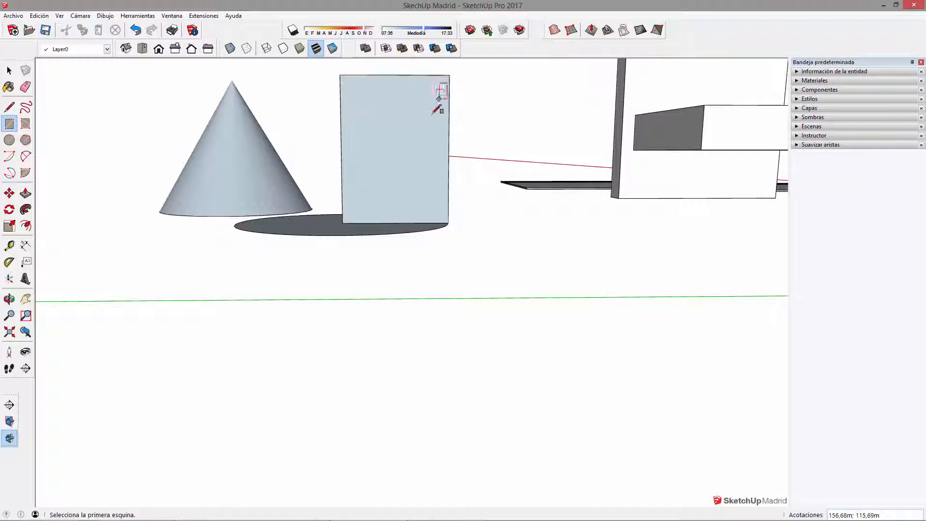
pyautogui.moveTo(438, 97); pyautogui.dragTo(440, 193, button='middle')
# Draw three corner rectangles down the vertical face's outer side and erase their outer edges, leaving a stepped outline.
pyautogui.scroll(2, 440, 168)
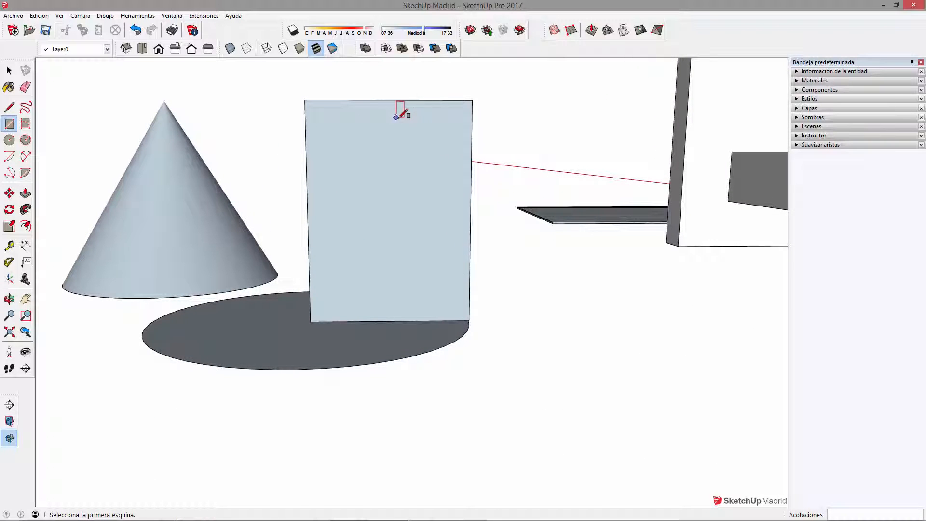
pyautogui.click(413, 141)
pyautogui.click(442, 141)
pyautogui.click(471, 188)
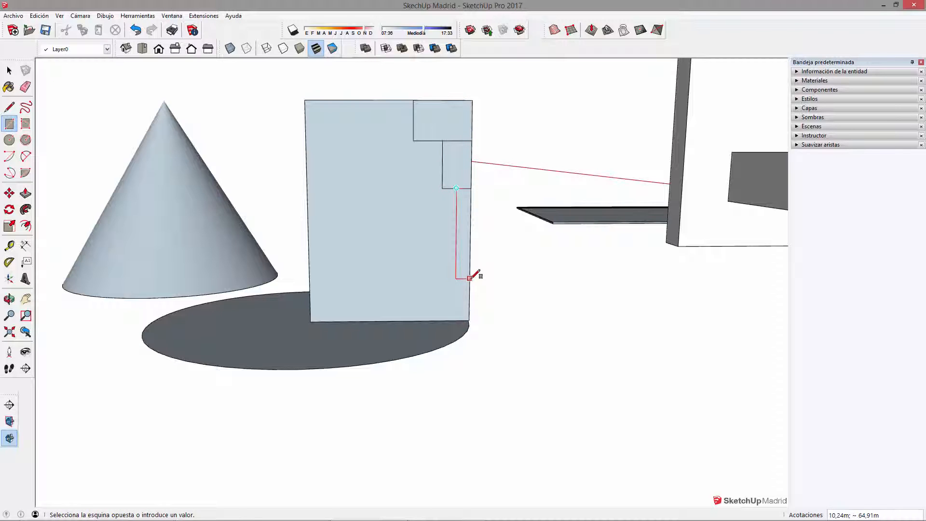
pyautogui.click(425, 320)
pyautogui.press('e')
pyautogui.moveTo(469, 272); pyautogui.dragTo(462, 278)
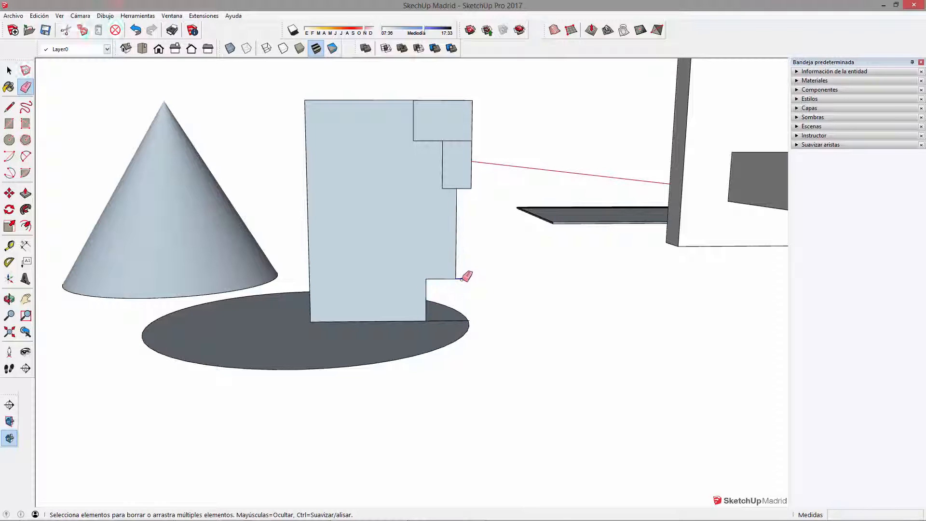
pyautogui.moveTo(474, 144); pyautogui.dragTo(465, 96)
# Cut a small extra notch into the stepped face's upper outer corner and erase the leftover edge beside the lower tier.
pyautogui.scroll(3, 412, 99)
pyautogui.press('r')
pyautogui.click(419, 129)
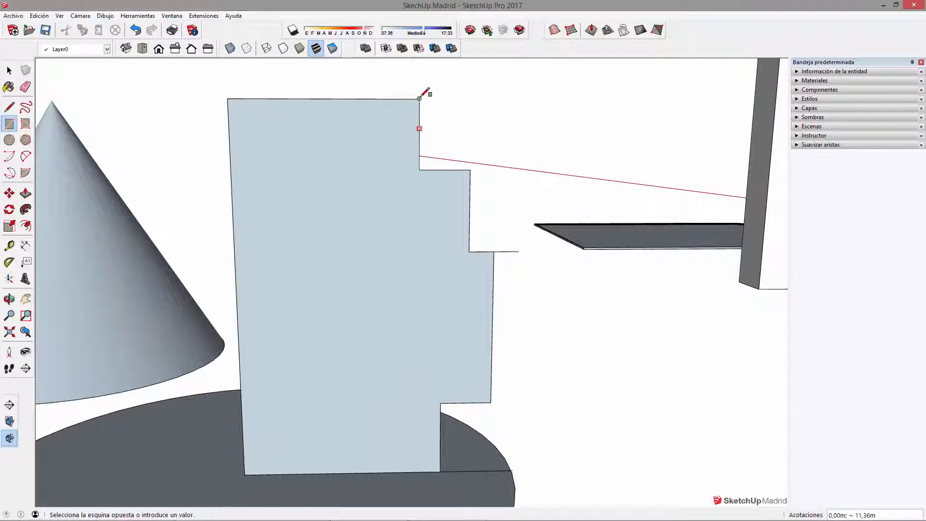
pyautogui.click(405, 99)
pyautogui.press('e')
pyautogui.moveTo(414, 101); pyautogui.dragTo(418, 113)
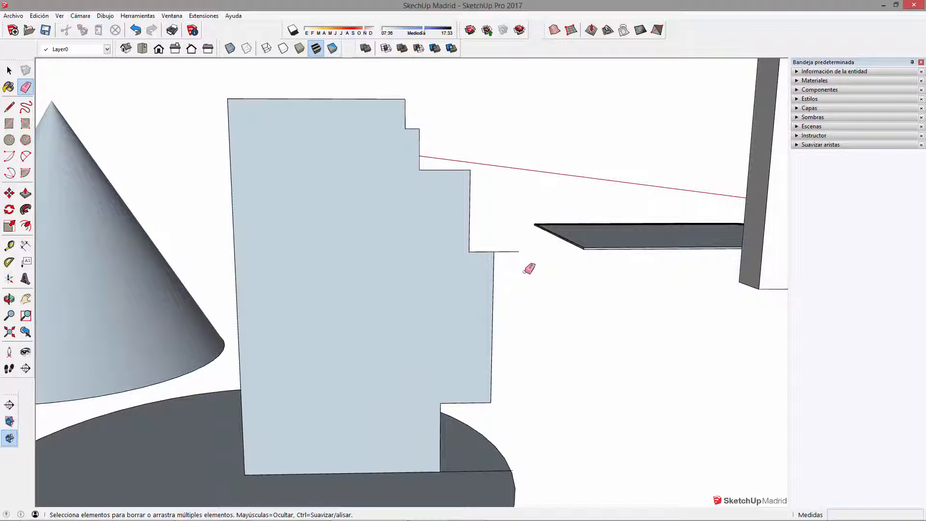
pyautogui.click(510, 248)
# Offset the stepped face's outline about 5.67 m inward.
pyautogui.scroll(-2, 444, 262)
pyautogui.press('f')
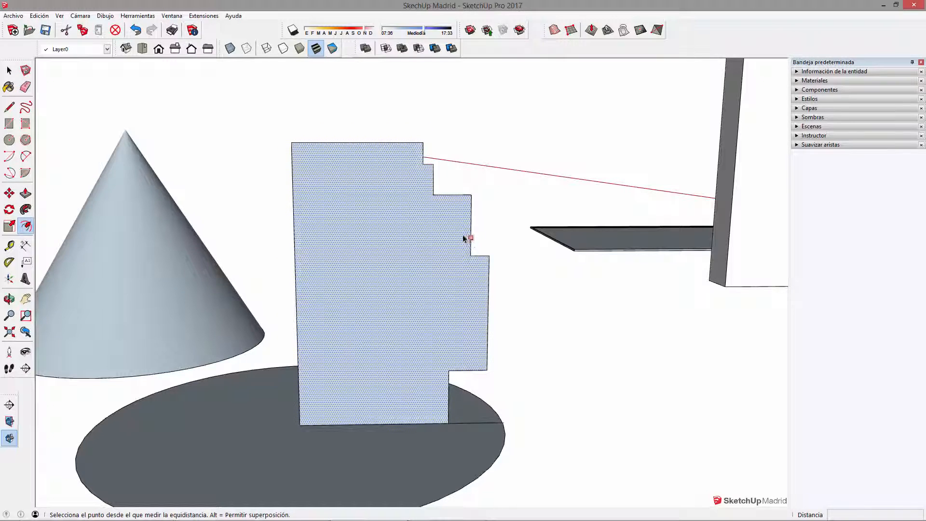
pyautogui.click(469, 219)
pyautogui.click(461, 221)
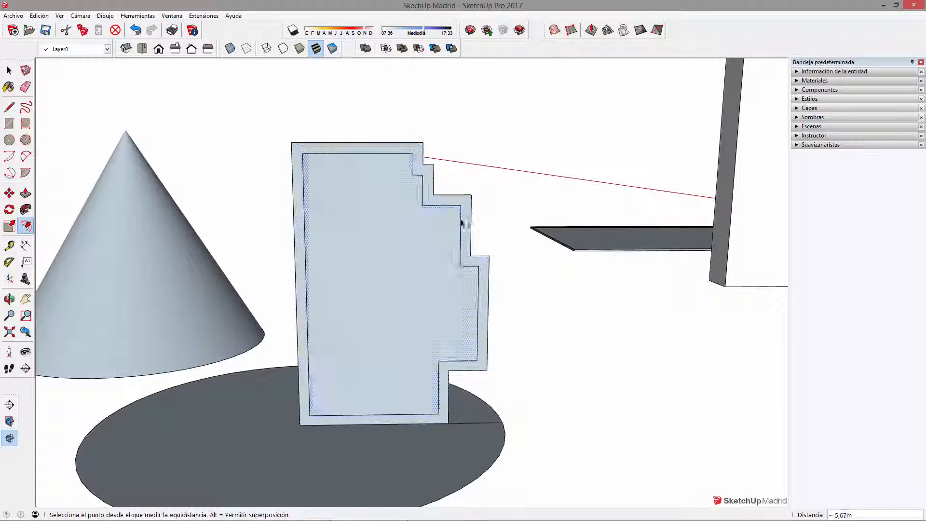
# Extend the offset's axis-side edge to the outline and erase the axis-side edges, leaving only a thin stepped profile.
pyautogui.press('l')
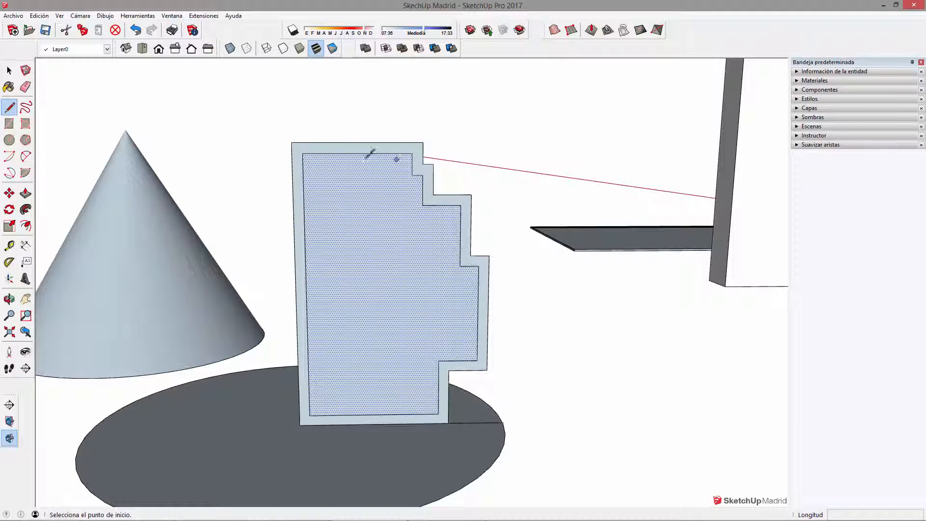
pyautogui.click(302, 152)
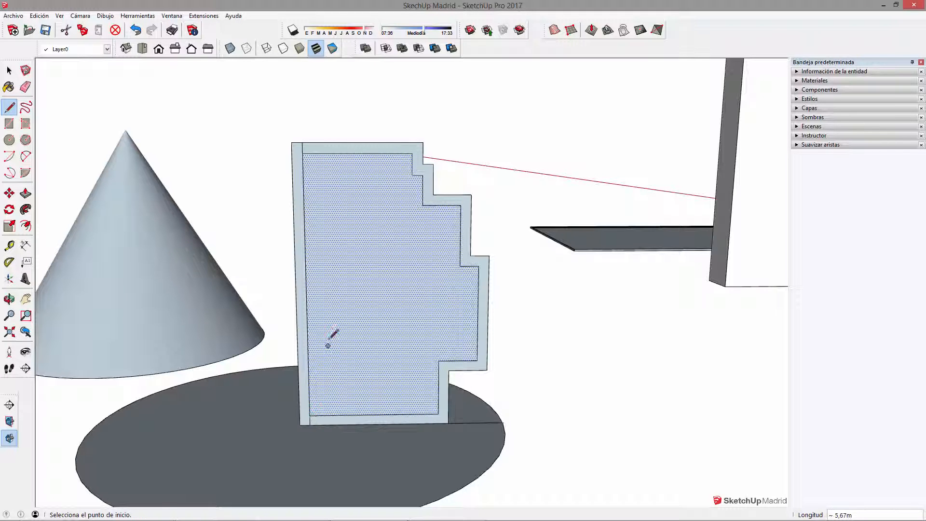
pyautogui.press('e')
pyautogui.moveTo(312, 236); pyautogui.dragTo(291, 227)
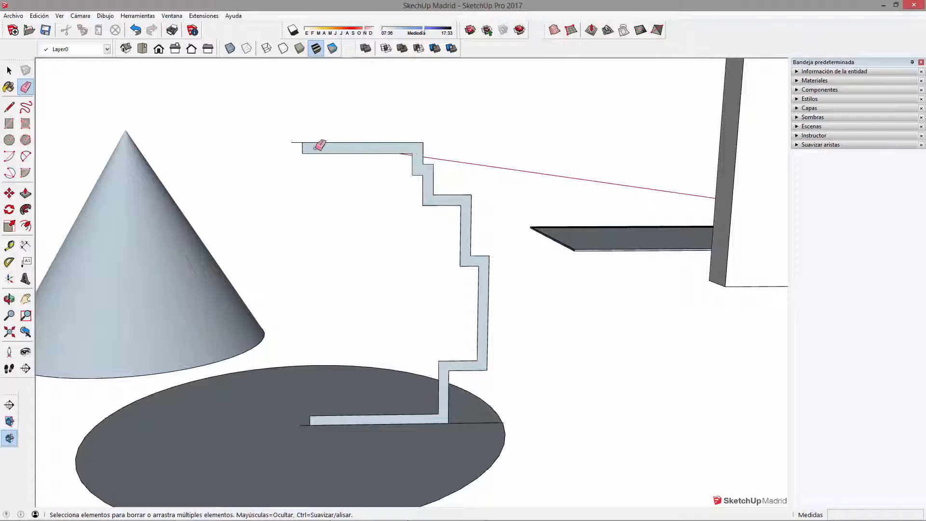
# Round the upper outer corner of the profile's widest tier with an arc and erase the leftover corner edges.
pyautogui.moveTo(319, 145); pyautogui.dragTo(380, 178, button='middle')
pyautogui.press('a')
pyautogui.scroll(4, 501, 268)
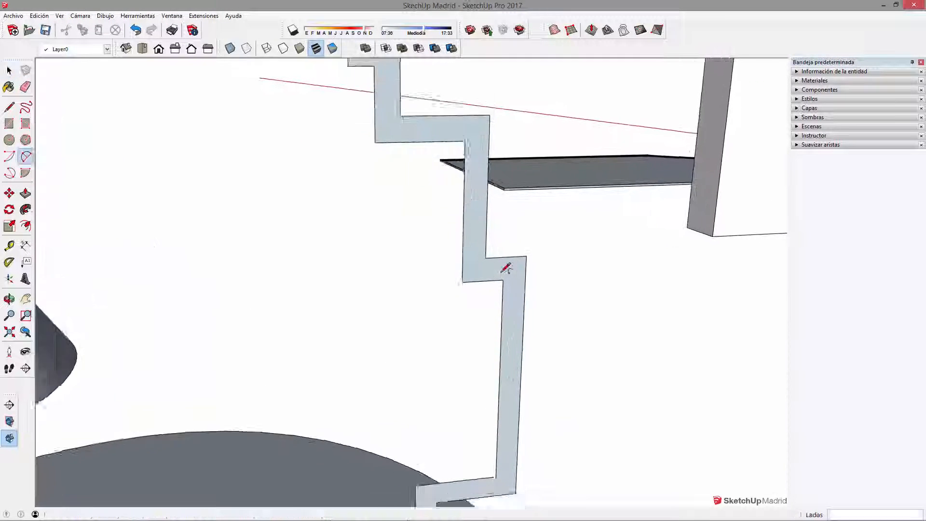
pyautogui.scroll(2, 505, 268)
pyautogui.click(508, 250)
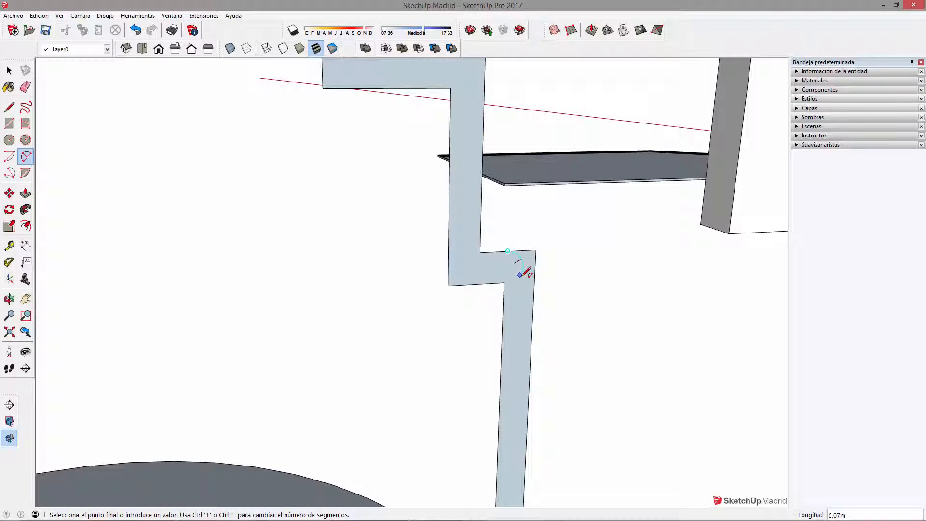
pyautogui.click(534, 285)
pyautogui.scroll(-2, 480, 258)
pyautogui.scroll(4, 465, 217)
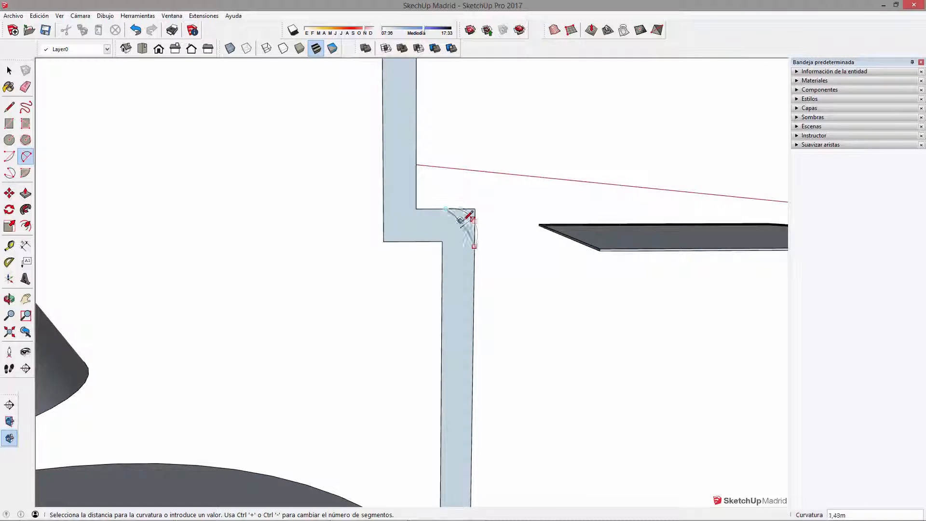
pyautogui.click(466, 220)
pyautogui.press('e')
pyautogui.moveTo(485, 215); pyautogui.dragTo(466, 192)
# Erase the stray edge at the axis end of the thin profile's base.
pyautogui.press('space')
pyautogui.scroll(-6, 458, 316)
pyautogui.click(459, 319)
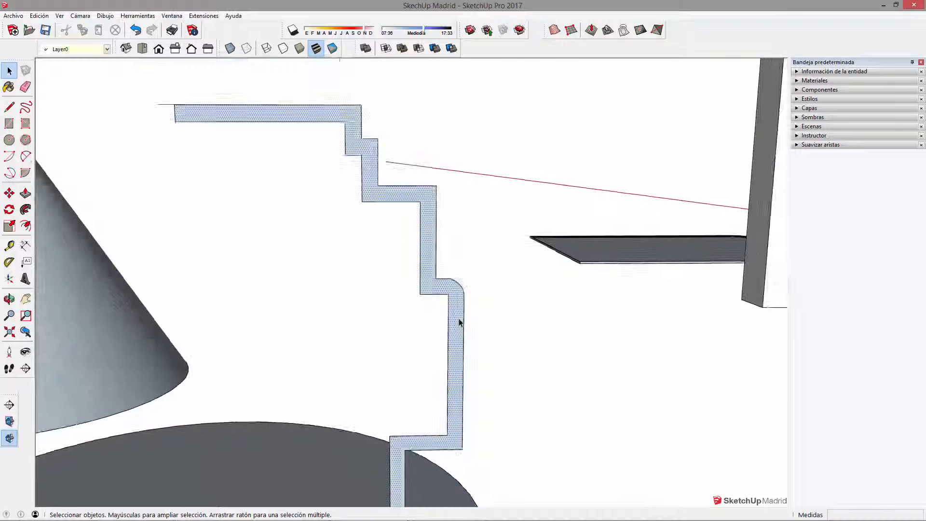
pyautogui.scroll(-5, 459, 320)
pyautogui.moveTo(442, 371); pyautogui.dragTo(440, 347, button='middle')
pyautogui.scroll(4, 465, 330)
pyautogui.click(510, 353)
pyautogui.press('e')
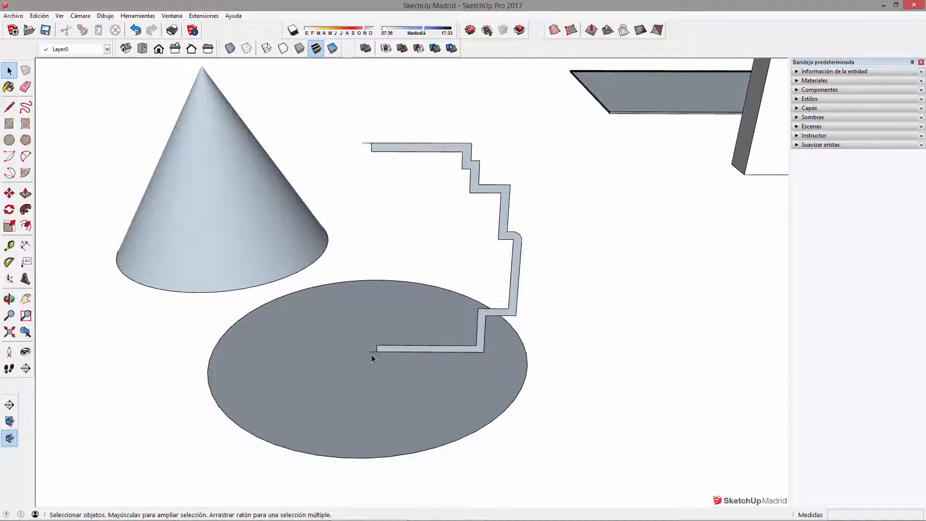
pyautogui.scroll(3, 375, 354)
# Select the ground circle's edge and sweep the thin stepped profile around it with Follow Me.
pyautogui.press('space')
pyautogui.scroll(-3, 557, 381)
pyautogui.click(583, 385)
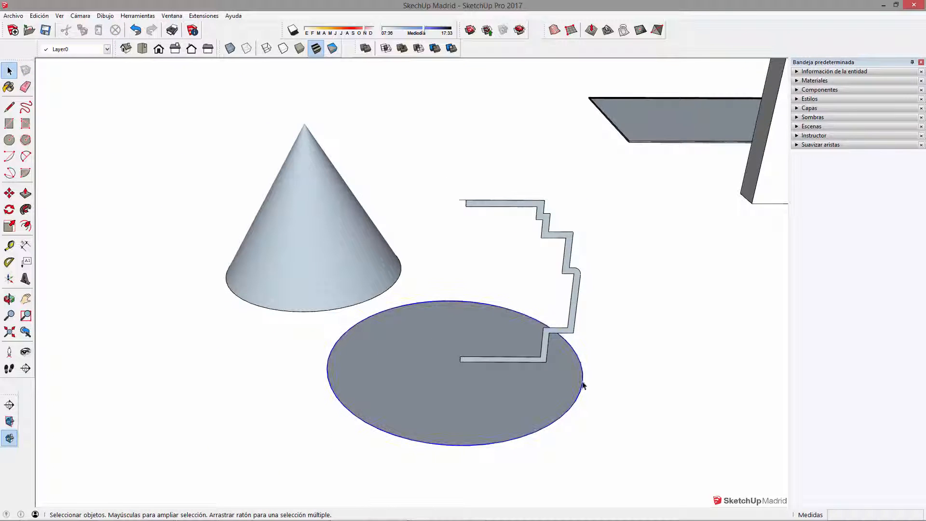
pyautogui.click(26, 209)
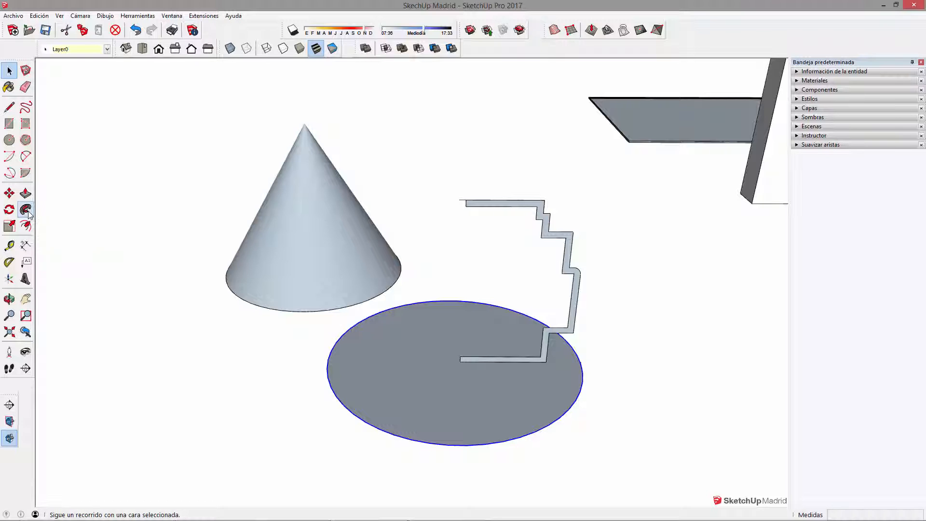
pyautogui.click(529, 208)
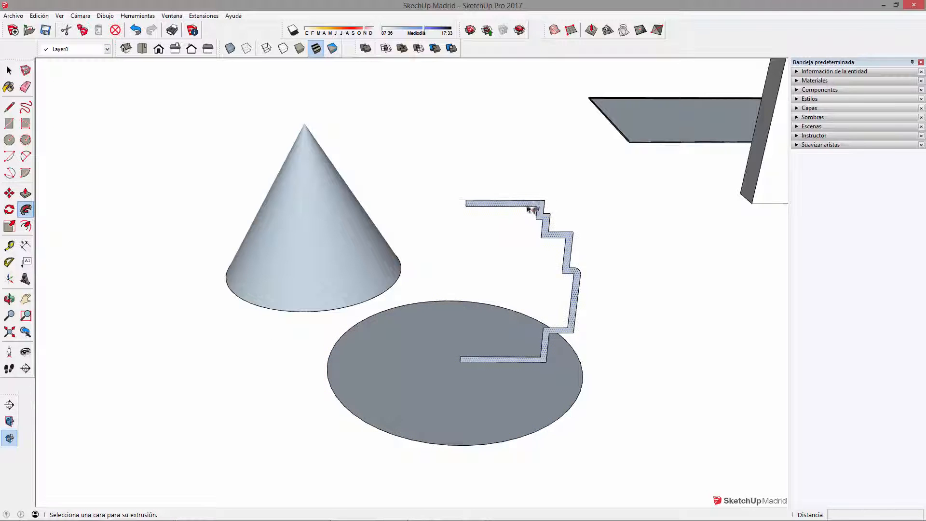
# Examine the revolved stepped solid from above and from several sides.
pyautogui.moveTo(588, 343); pyautogui.dragTo(480, 395, button='middle')
pyautogui.press('space')
pyautogui.scroll(-4, 525, 326)
pyautogui.moveTo(523, 357); pyautogui.dragTo(627, 410, button='middle')
pyautogui.scroll(3, 383, 265)
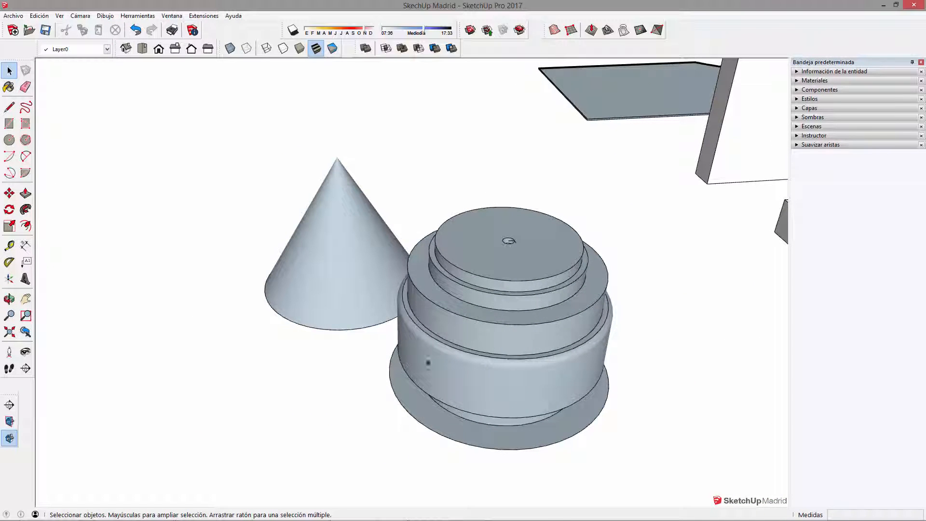
pyautogui.moveTo(468, 350); pyautogui.dragTo(464, 332, button='middle')
pyautogui.scroll(-6, 464, 332)
pyautogui.moveTo(482, 299); pyautogui.dragTo(440, 295, button='middle')
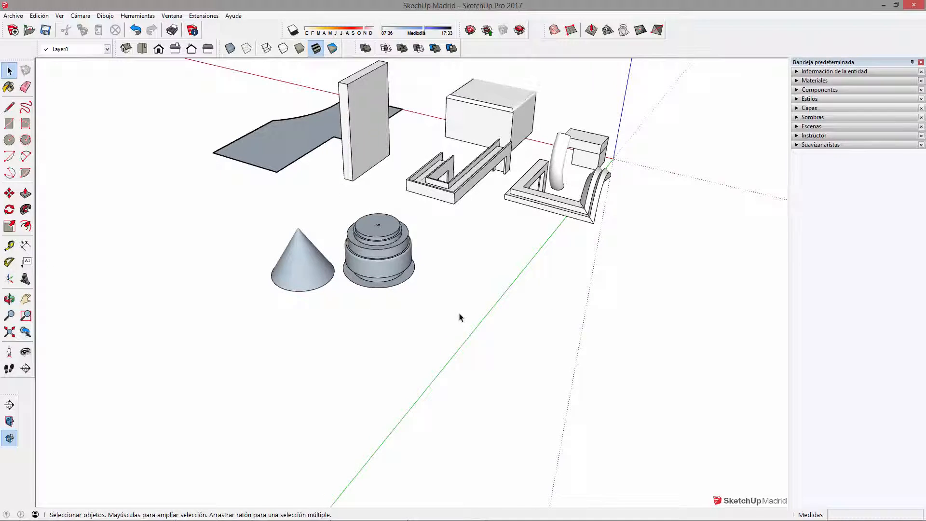
# Draw a third ground circle with a radius of about 142 m in front of the cone and the stepped solid.
pyautogui.press('c')
pyautogui.click(341, 364)
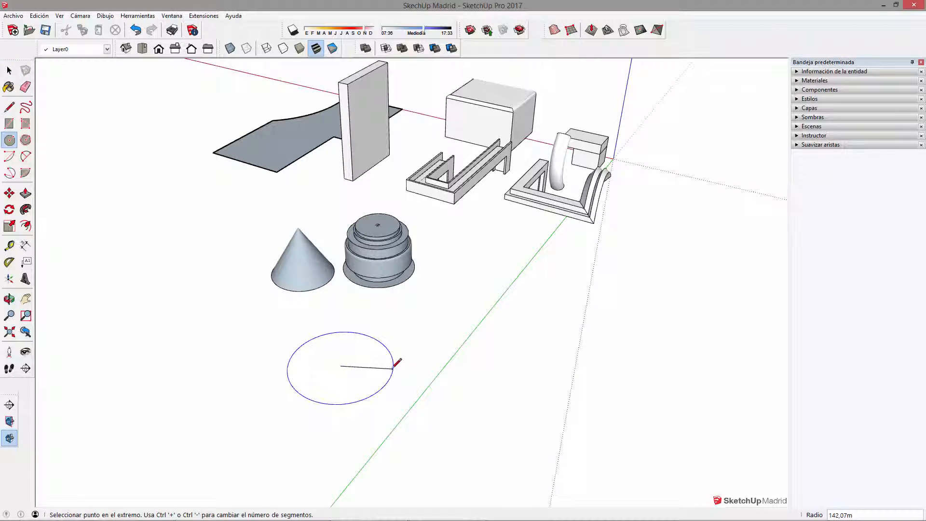
pyautogui.click(392, 364)
# Draw a vertical rectangle from the third circle's centre out to its edge.
pyautogui.moveTo(392, 364); pyautogui.dragTo(373, 347, button='middle')
pyautogui.scroll(3, 372, 347)
pyautogui.press('r')
pyautogui.scroll(3, 367, 366)
pyautogui.click(366, 367)
pyautogui.moveTo(453, 345); pyautogui.dragTo(549, 347, button='middle')
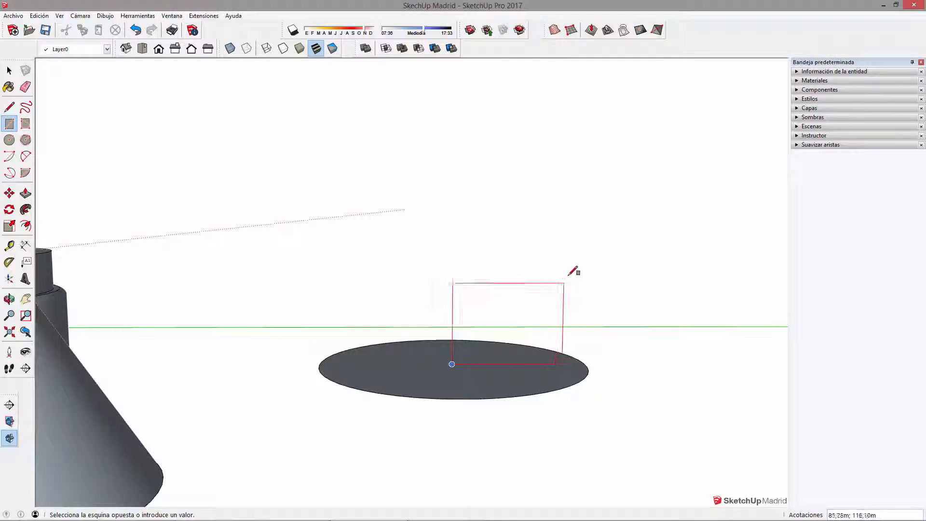
pyautogui.click(589, 184)
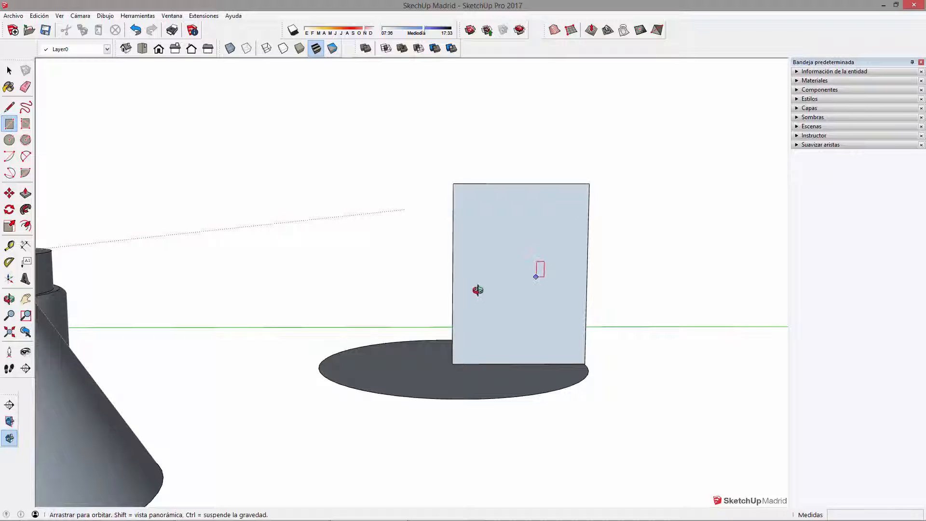
pyautogui.moveTo(521, 307)
pyautogui.mouseDown(button='middle')
pyautogui.moveTo(498, 327)
pyautogui.moveTo(550, 286)
pyautogui.mouseUp(button='middle')
pyautogui.press('a')
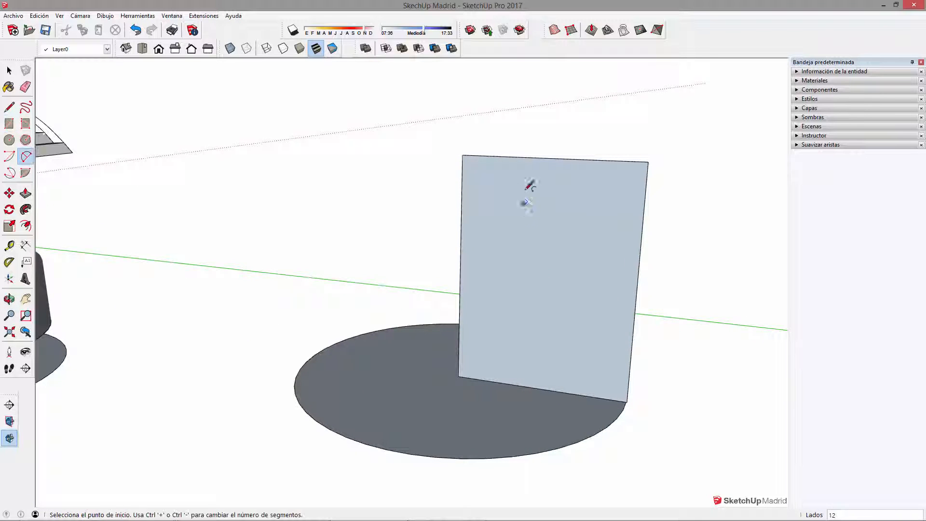
pyautogui.click(500, 155)
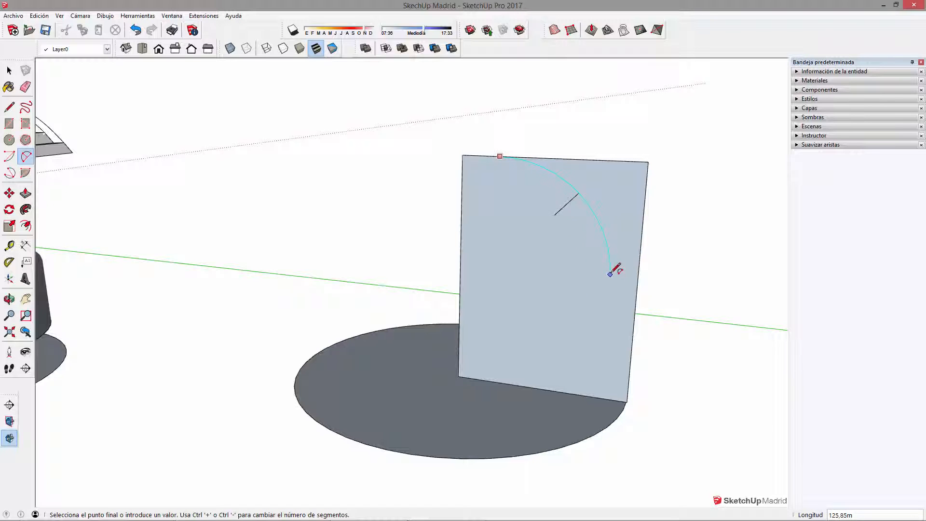
pyautogui.click(548, 279)
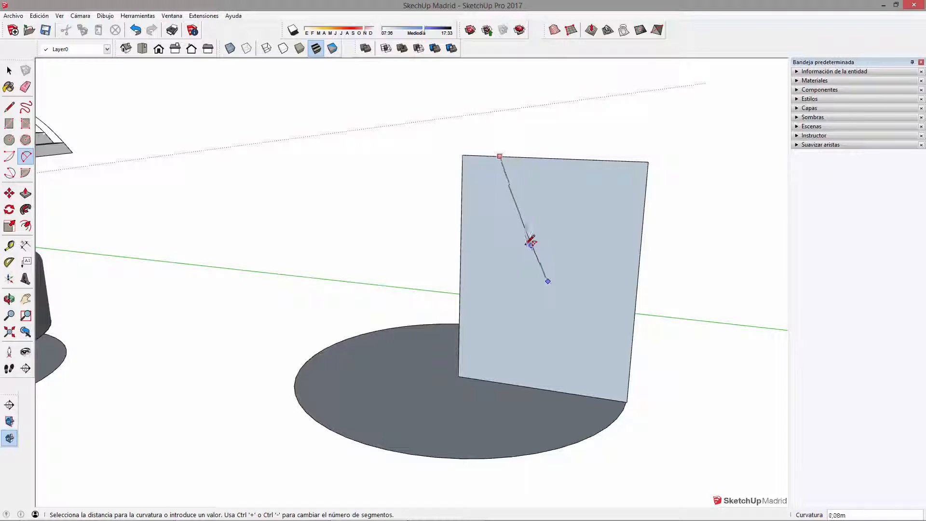
pyautogui.click(530, 258)
pyautogui.moveTo(537, 265); pyautogui.dragTo(527, 217, button='middle')
pyautogui.hotkey('ctrl', 'z')
pyautogui.click(489, 151)
pyautogui.click(598, 253)
pyautogui.click(609, 255)
pyautogui.click(599, 253)
pyautogui.hotkey('ctrl', 'z')
# Draw an S-shaped curve of two connected arcs on the vertical face, from its upper edge down toward the outer side.
pyautogui.click(498, 150)
pyautogui.click(575, 265)
pyautogui.click(550, 249)
pyautogui.click(575, 265)
pyautogui.click(614, 336)
pyautogui.click(603, 291)
# Draw a small rounded lip at the S-curve's lower end with an arc bulging about 1.9 m.
pyautogui.scroll(3, 606, 320)
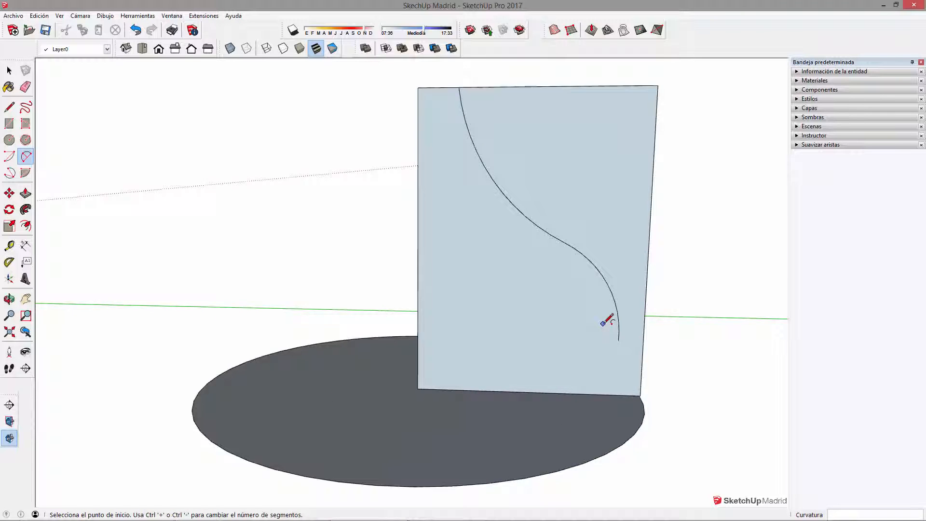
pyautogui.click(619, 342)
pyautogui.scroll(5, 600, 342)
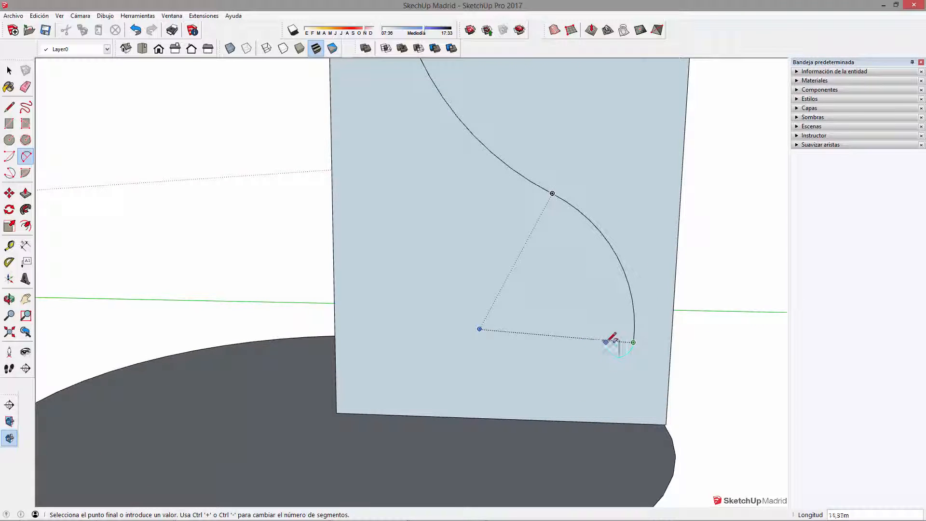
pyautogui.click(631, 341)
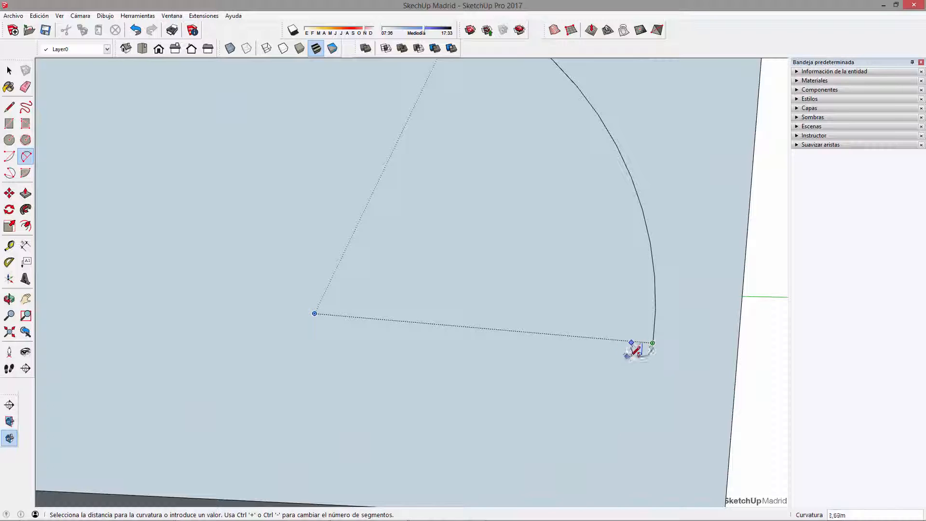
pyautogui.scroll(2, 641, 349)
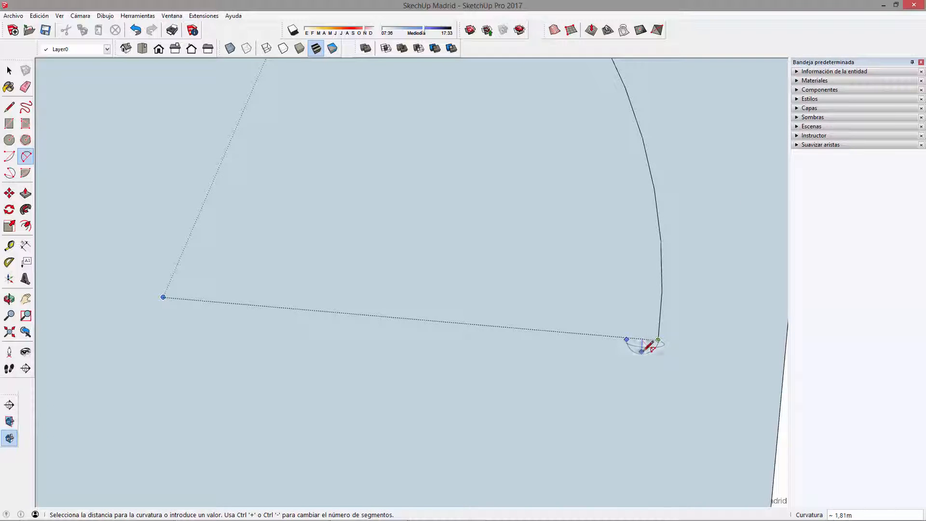
pyautogui.click(645, 350)
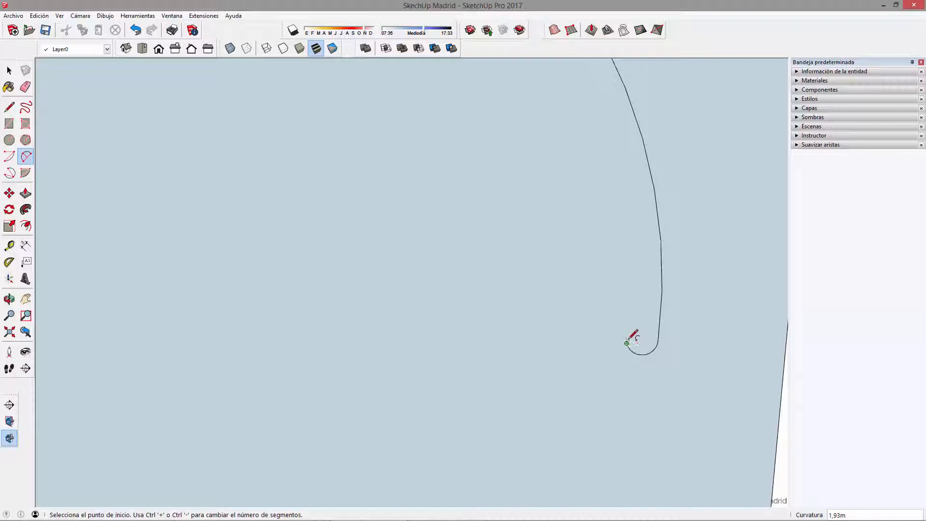
# Draw an inner arc bulging about 24.5 m from the lip up toward the axis side, beneath the S-curve.
pyautogui.click(626, 342)
pyautogui.scroll(-3, 629, 341)
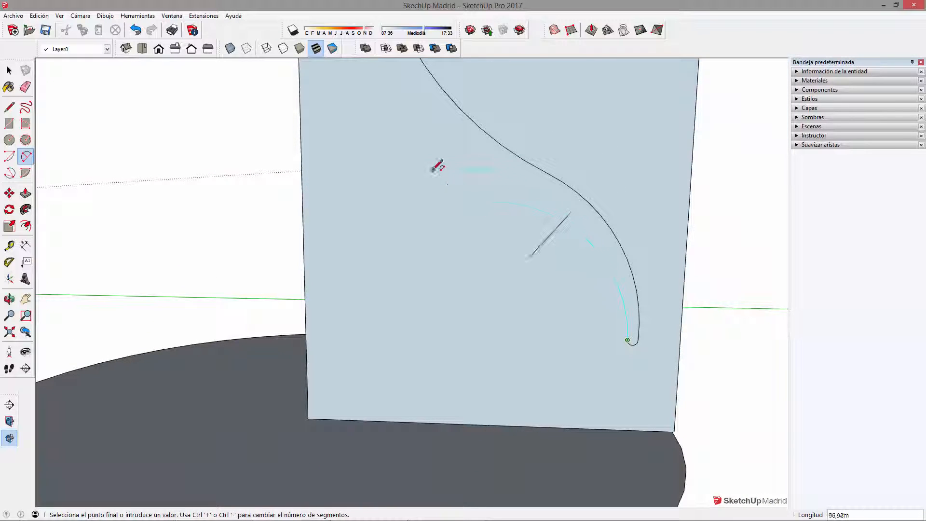
pyautogui.click(398, 178)
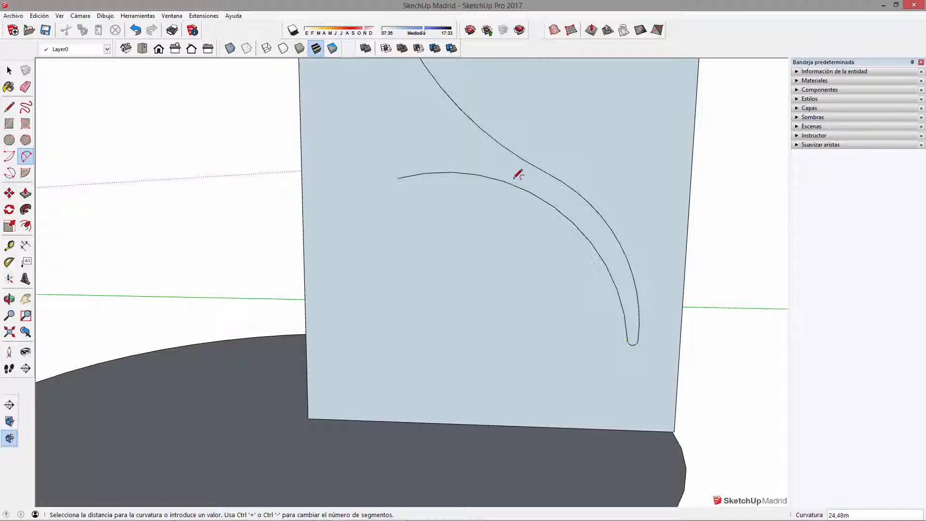
pyautogui.click(518, 175)
pyautogui.scroll(-5, 458, 192)
pyautogui.click(462, 286)
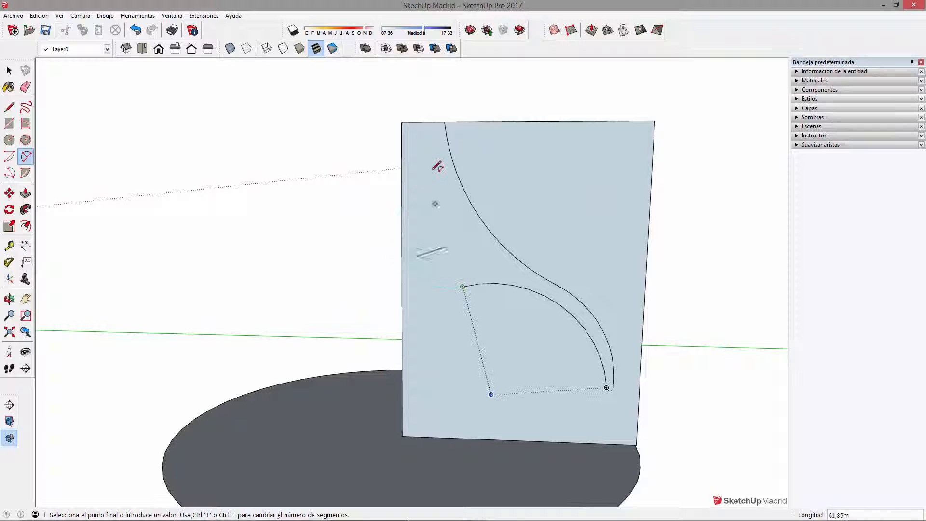
pyautogui.click(444, 121)
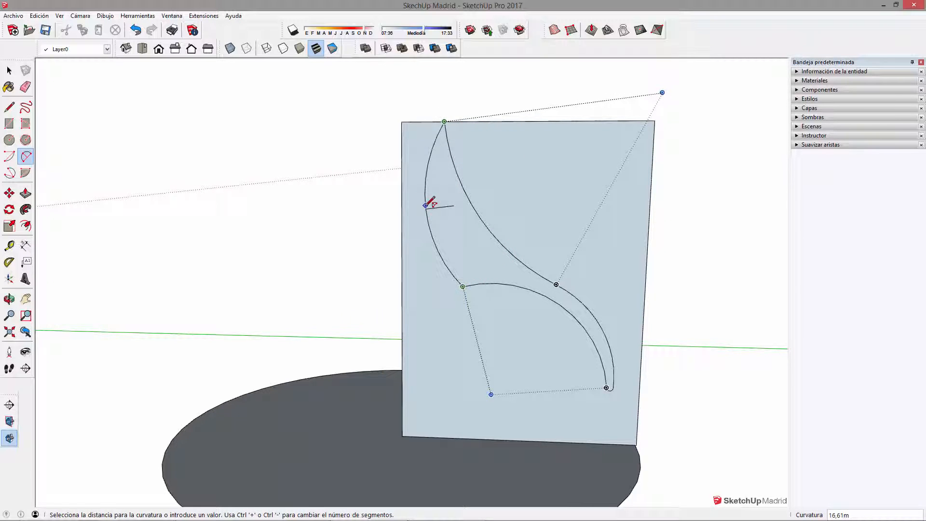
pyautogui.press('Escape')
# Close the curved profile with an arc from the rectangle's upper edge to the inner arc's end, bulging about 20.6 m toward the axis.
pyautogui.click(422, 121)
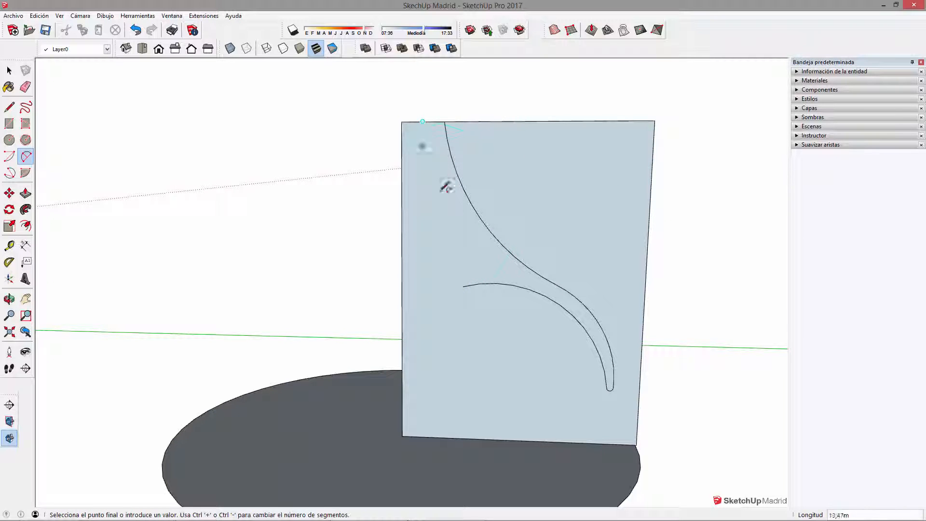
pyautogui.click(463, 286)
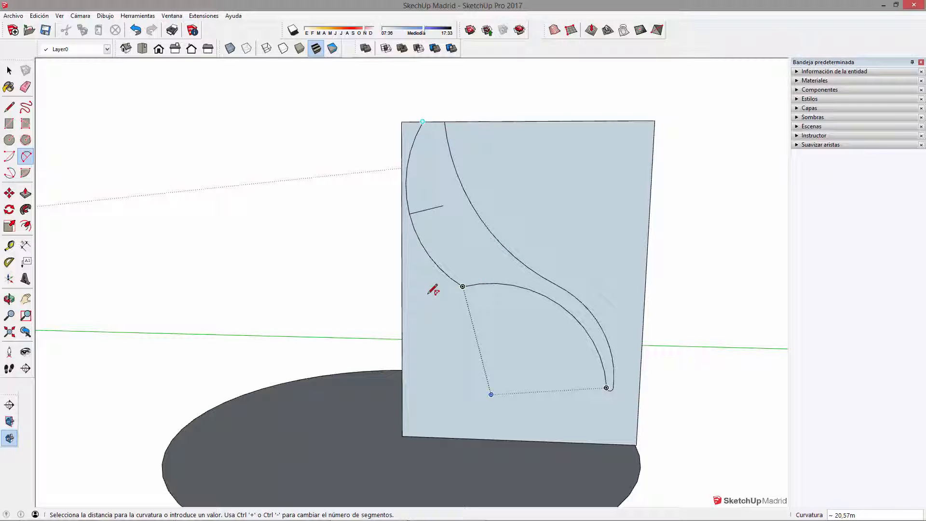
pyautogui.click(439, 285)
pyautogui.press('space')
pyautogui.scroll(-3, 528, 285)
pyautogui.moveTo(528, 285); pyautogui.dragTo(478, 275, button='middle')
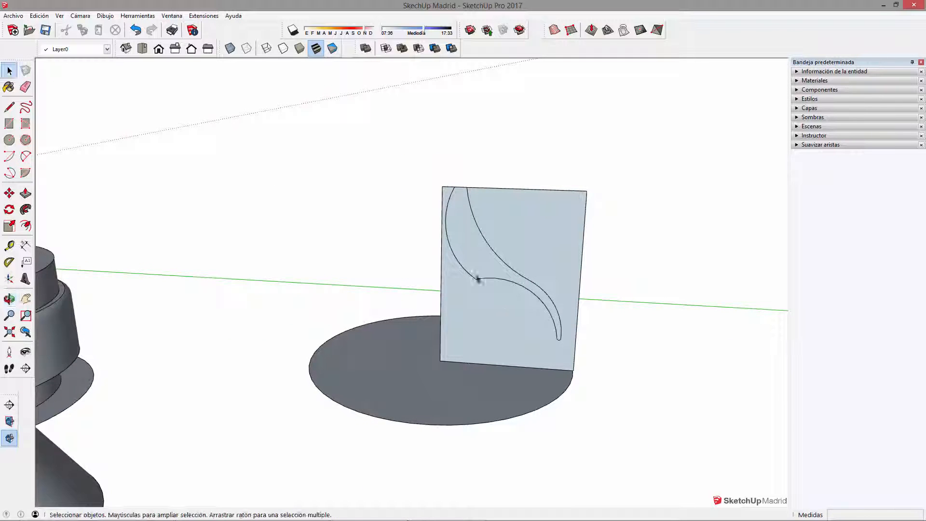
# Erase the rectangle's leftover edges around the curved profile and the line across the third circle.
pyautogui.tripleClick(477, 262)
pyautogui.press('e')
pyautogui.moveTo(595, 207)
pyautogui.mouseDown()
pyautogui.moveTo(577, 187)
pyautogui.moveTo(565, 194)
pyautogui.mouseUp()
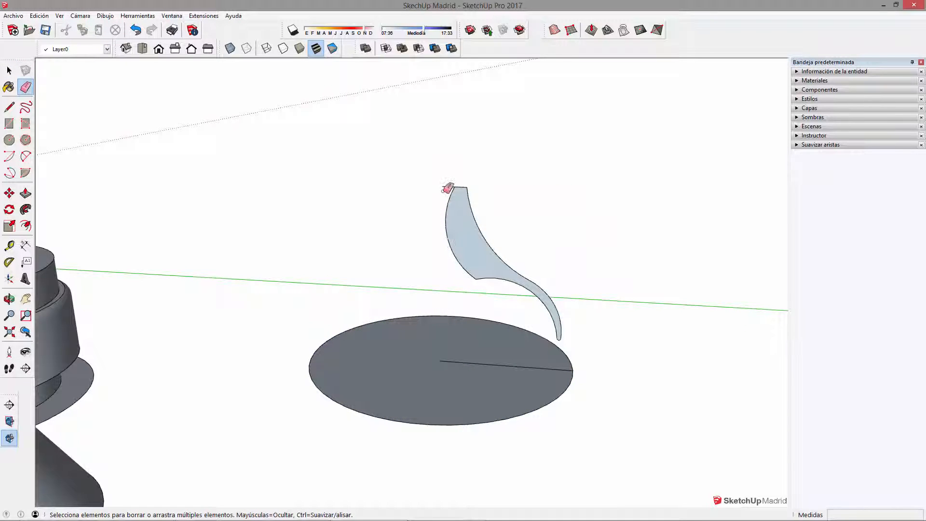
pyautogui.click(546, 366)
pyautogui.moveTo(500, 413)
pyautogui.mouseDown(button='middle')
pyautogui.moveTo(562, 275)
pyautogui.moveTo(372, 399)
pyautogui.mouseUp(button='middle')
pyautogui.press('space')
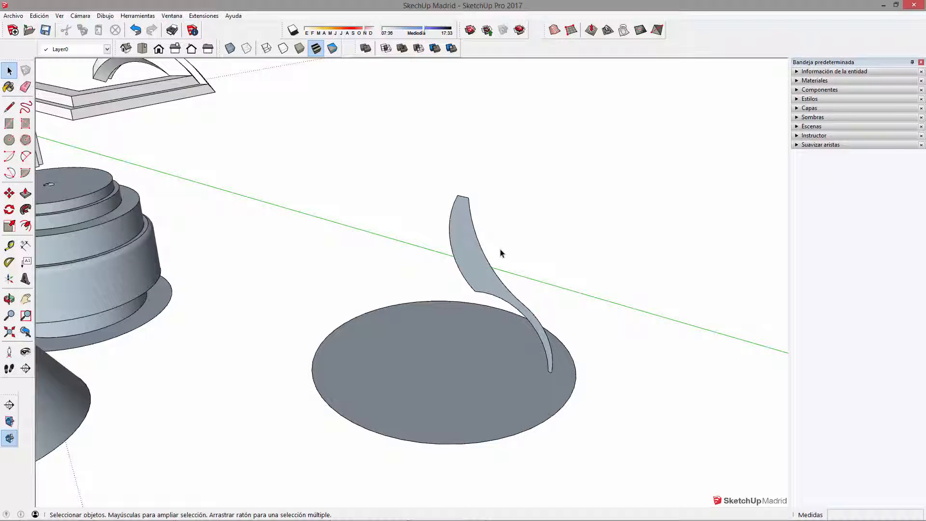
# Select the curved profile's face together with its bounding edges.
pyautogui.moveTo(513, 264); pyautogui.dragTo(569, 255, button='middle')
pyautogui.click(536, 268)
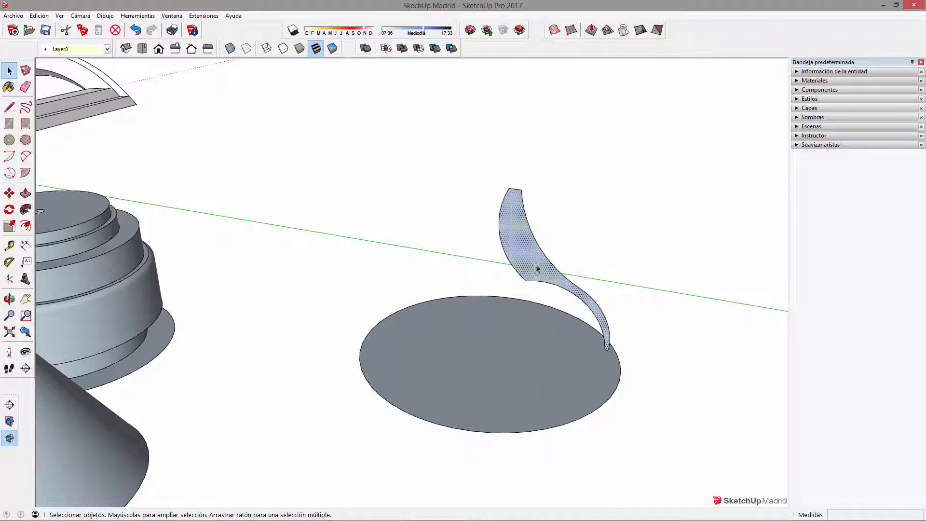
pyautogui.scroll(3, 535, 268)
pyautogui.moveTo(617, 321); pyautogui.dragTo(462, 217, button='middle')
pyautogui.doubleClick(461, 195)
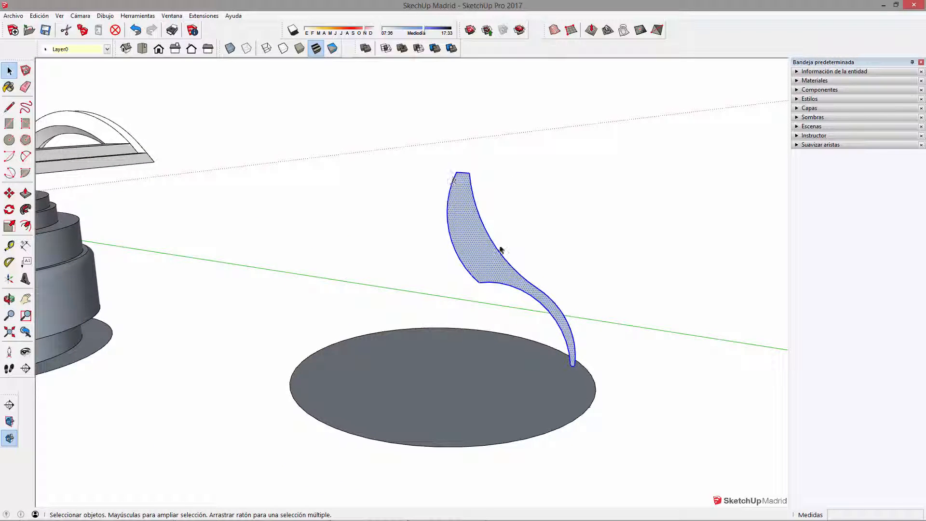
# Draw a separate flat rectangle on the ground beside the third circle.
pyautogui.moveTo(548, 294); pyautogui.dragTo(376, 389, button='middle')
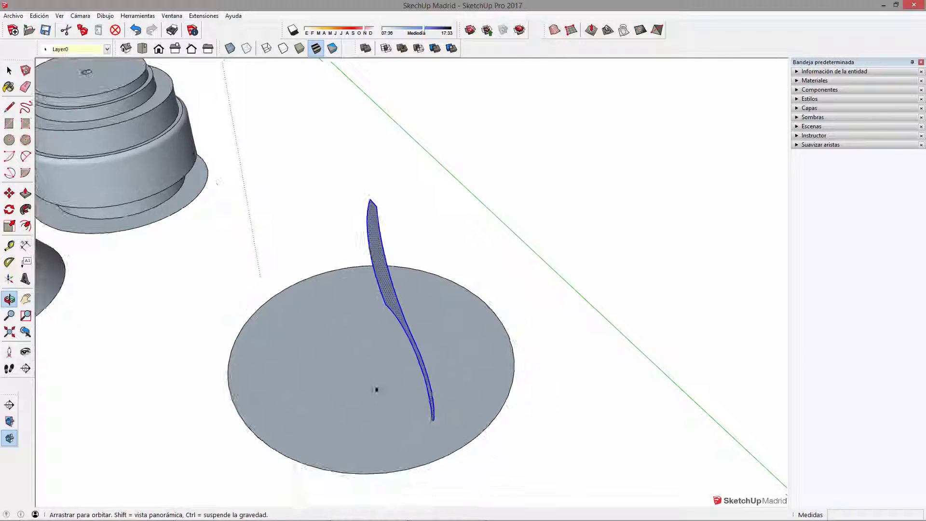
pyautogui.press('r')
pyautogui.click(563, 240)
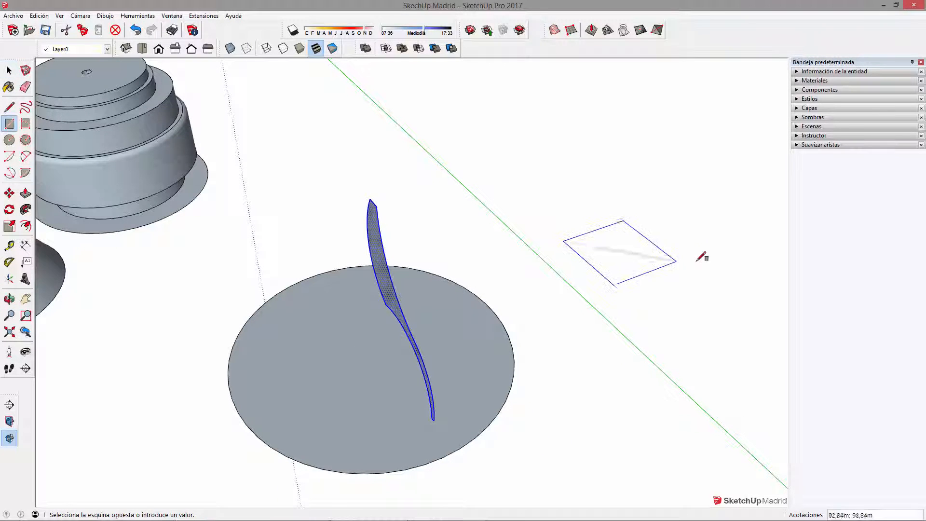
pyautogui.click(766, 277)
pyautogui.press('space')
pyautogui.moveTo(428, 300); pyautogui.dragTo(431, 250, button='middle')
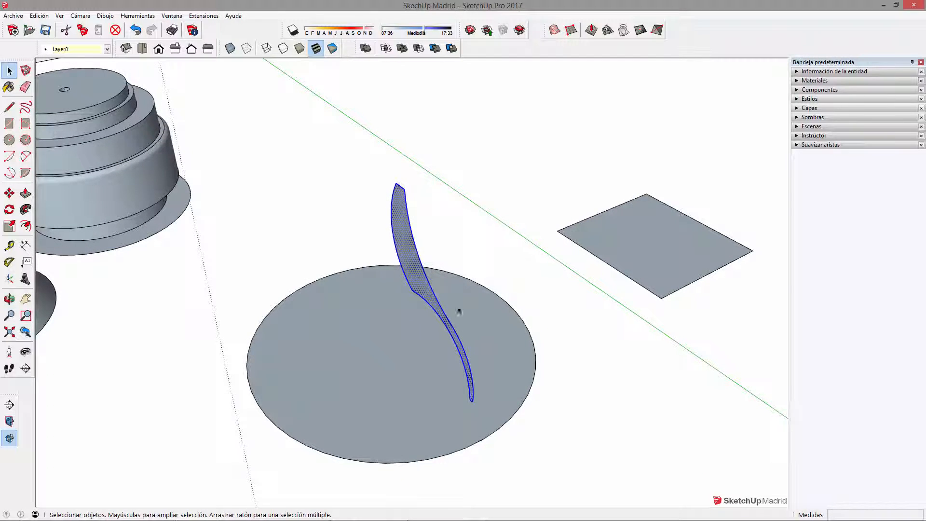
pyautogui.moveTo(459, 311); pyautogui.dragTo(504, 194, button='middle')
pyautogui.moveTo(567, 303); pyautogui.dragTo(538, 329, button='middle')
pyautogui.click(667, 247)
pyautogui.moveTo(667, 213); pyautogui.dragTo(644, 209, button='middle')
pyautogui.click(472, 266)
pyautogui.moveTo(472, 266); pyautogui.dragTo(539, 232, button='middle')
pyautogui.moveTo(593, 275); pyautogui.dragTo(489, 182, button='middle')
pyautogui.moveTo(611, 316); pyautogui.dragTo(597, 341, button='middle')
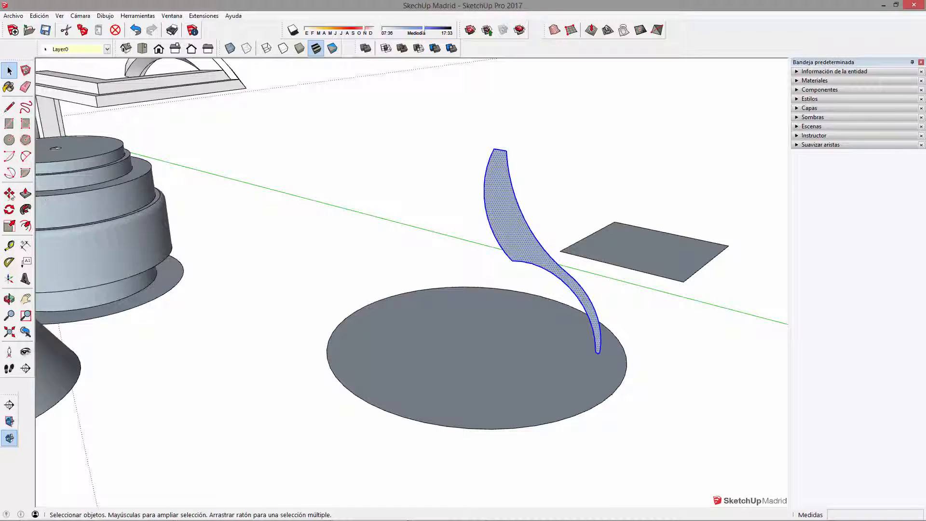
# Sweep the curved profile around the third circle's edge with Follow Me and select the resulting dome.
pyautogui.click(605, 402)
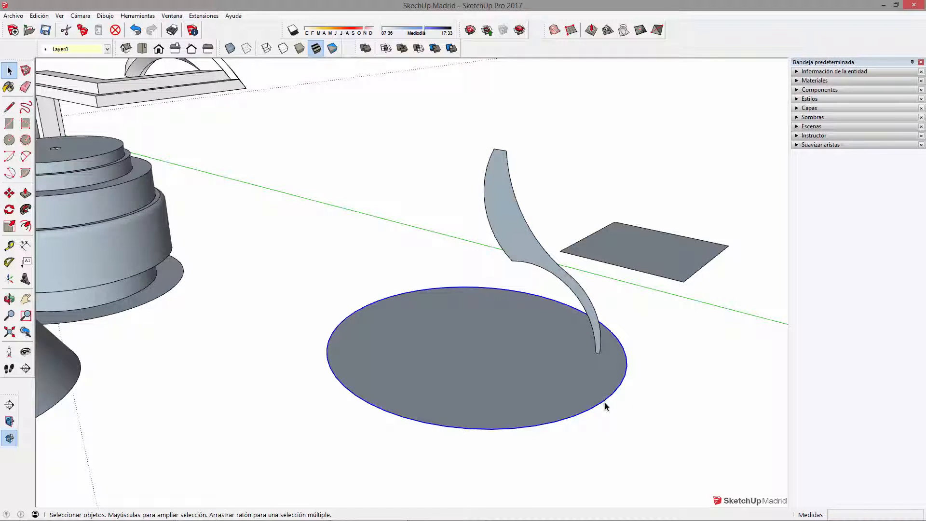
pyautogui.click(25, 209)
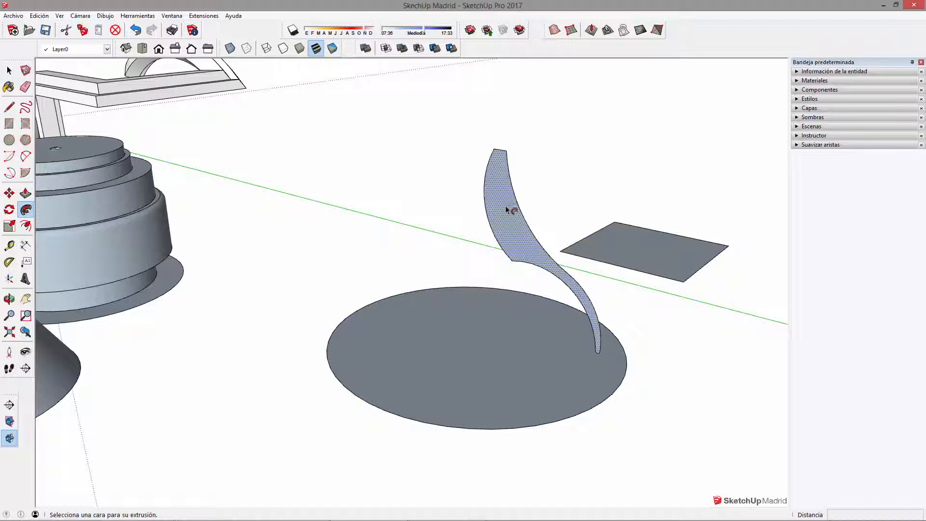
pyautogui.click(521, 244)
pyautogui.press('space')
pyautogui.moveTo(525, 337); pyautogui.dragTo(401, 325, button='middle')
pyautogui.click(359, 295)
pyautogui.scroll(-3, 401, 325)
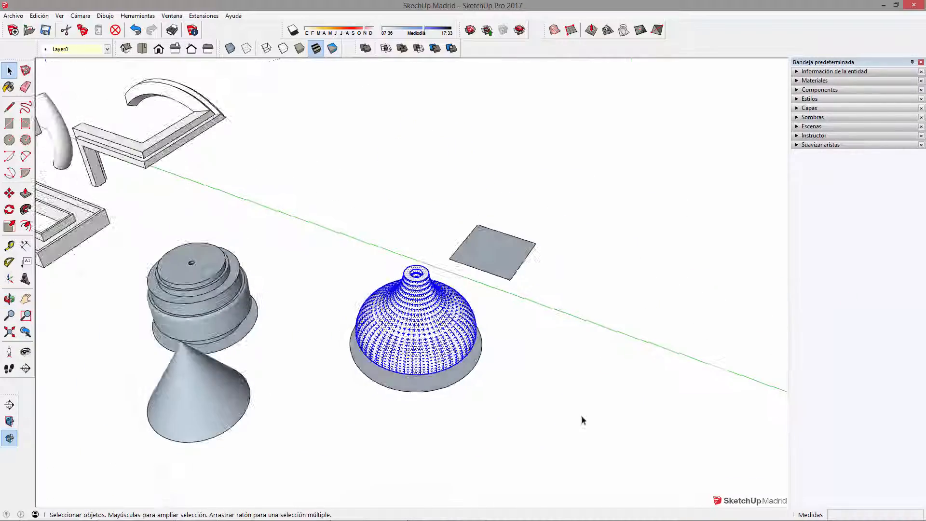
# Undo the Follow Me sweep of the curved profile and select the profile face with its edges.
pyautogui.hotkey('ctrl', 'z')
pyautogui.moveTo(458, 358); pyautogui.dragTo(386, 216, button='middle')
pyautogui.click(412, 256)
pyautogui.moveTo(523, 355); pyautogui.dragTo(469, 318, button='middle')
pyautogui.scroll(-2, 407, 242)
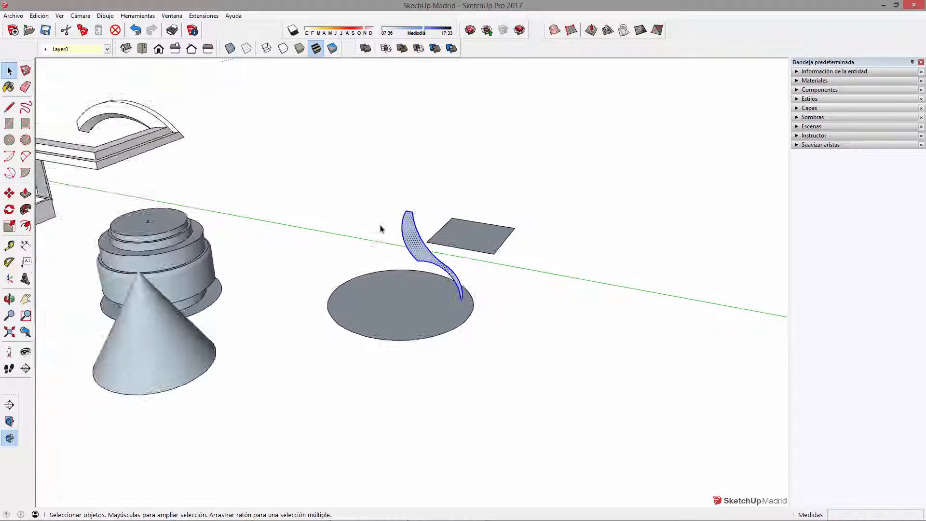
pyautogui.moveTo(487, 362); pyautogui.dragTo(491, 292, button='middle')
pyautogui.moveTo(483, 231); pyautogui.dragTo(357, 244, button='middle')
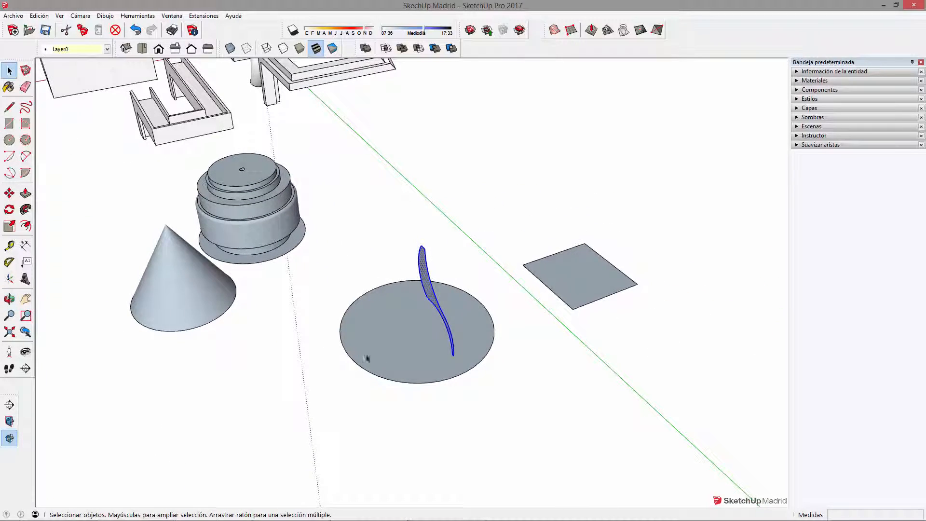
pyautogui.moveTo(392, 309); pyautogui.dragTo(298, 270, button='middle')
pyautogui.click(25, 208)
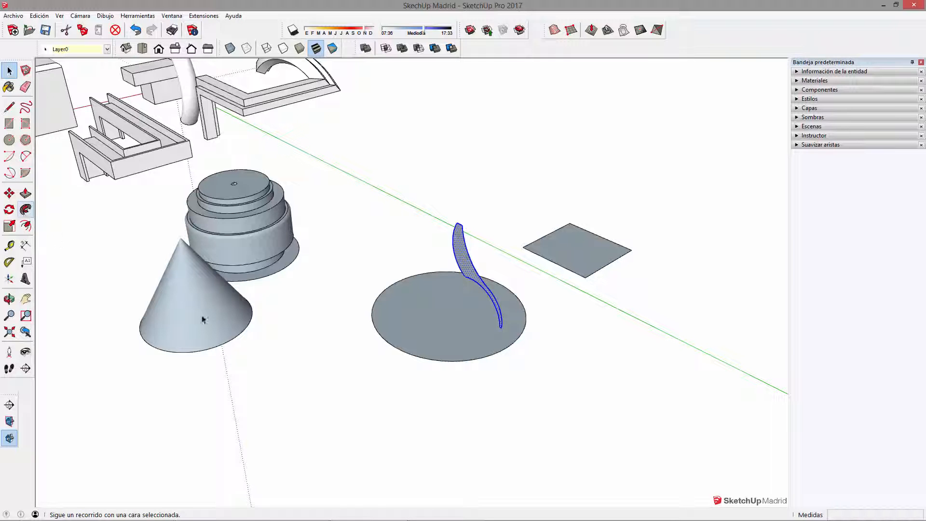
pyautogui.scroll(-3, 475, 316)
pyautogui.moveTo(490, 313); pyautogui.dragTo(333, 374, button='middle')
# Draw three overlapping rectangles on the empty ground to form a U-shaped building footprint.
pyautogui.keyDown('shift'); pyautogui.moveTo(333, 373); pyautogui.dragTo(207, 393, button='middle'); pyautogui.keyUp('shift')
pyautogui.press('space')
pyautogui.press('r')
pyautogui.click(328, 251)
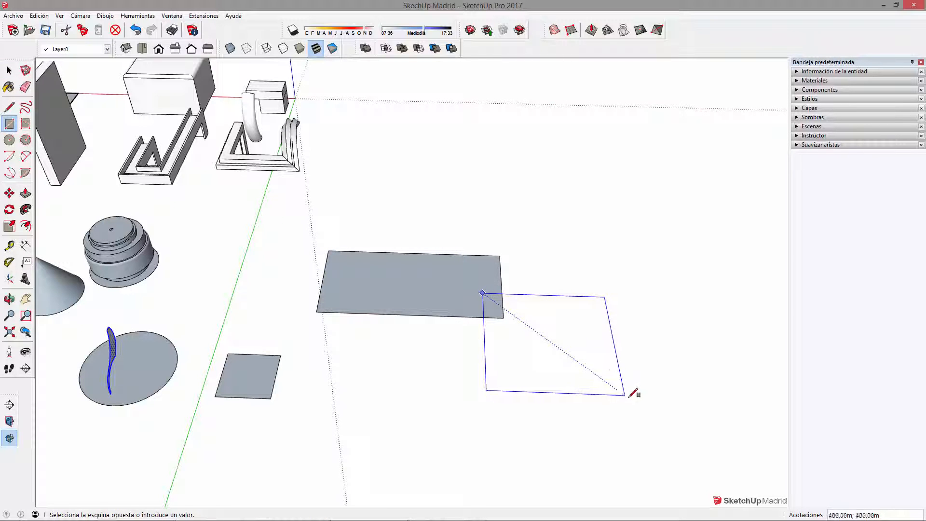
pyautogui.click(633, 402)
pyautogui.click(371, 436)
# Erase the inner edges where the rectangles overlap to merge them into a single footprint face.
pyautogui.moveTo(371, 435)
pyautogui.mouseDown(button='middle')
pyautogui.moveTo(416, 368)
pyautogui.moveTo(429, 406)
pyautogui.mouseUp(button='middle')
pyautogui.scroll(1, 415, 351)
pyautogui.press('e')
pyautogui.moveTo(435, 380)
pyautogui.mouseDown()
pyautogui.moveTo(406, 377)
pyautogui.moveTo(507, 334)
pyautogui.mouseUp()
pyautogui.moveTo(577, 396)
pyautogui.mouseDown(button='middle')
pyautogui.moveTo(651, 356)
pyautogui.moveTo(534, 354)
pyautogui.mouseUp(button='middle')
# Draw a small vertical right triangle standing on the footprint, with its sloping side meeting the outer edge of the central block.
pyautogui.press('l')
pyautogui.scroll(2, 692, 334)
pyautogui.moveTo(534, 354); pyautogui.dragTo(529, 245, button='middle')
pyautogui.scroll(2, 590, 320)
pyautogui.click(575, 316)
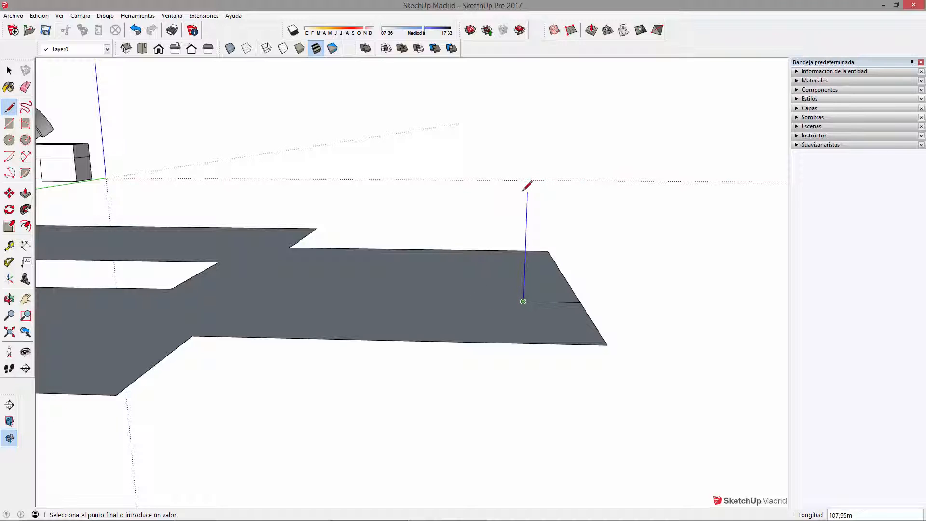
pyautogui.click(580, 303)
pyautogui.moveTo(554, 306); pyautogui.dragTo(430, 363, button='middle')
pyautogui.press('space')
# Scale the triangular profile horizontally inward to give it a longer, gentler slope.
pyautogui.scroll(-3, 455, 351)
pyautogui.scroll(2, 465, 364)
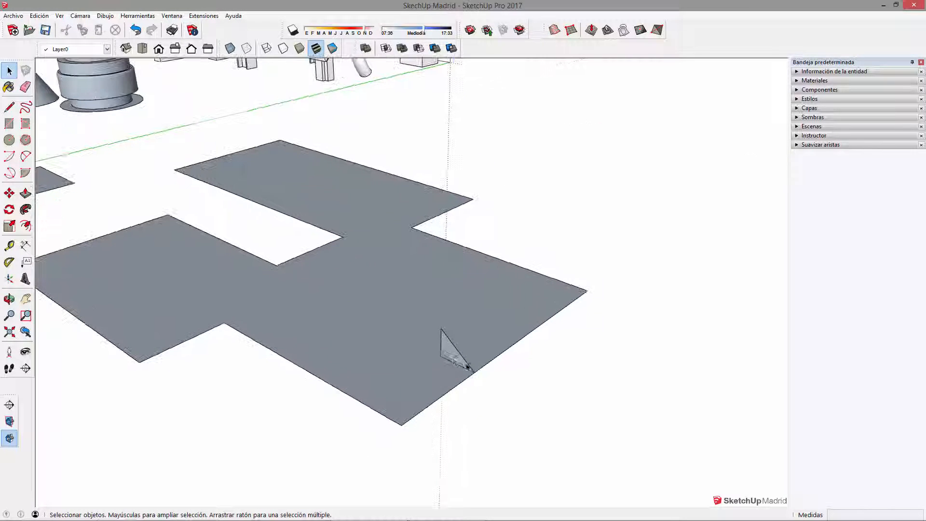
pyautogui.click(453, 359)
pyautogui.press('s')
pyautogui.moveTo(440, 344); pyautogui.dragTo(408, 329)
pyautogui.press('space')
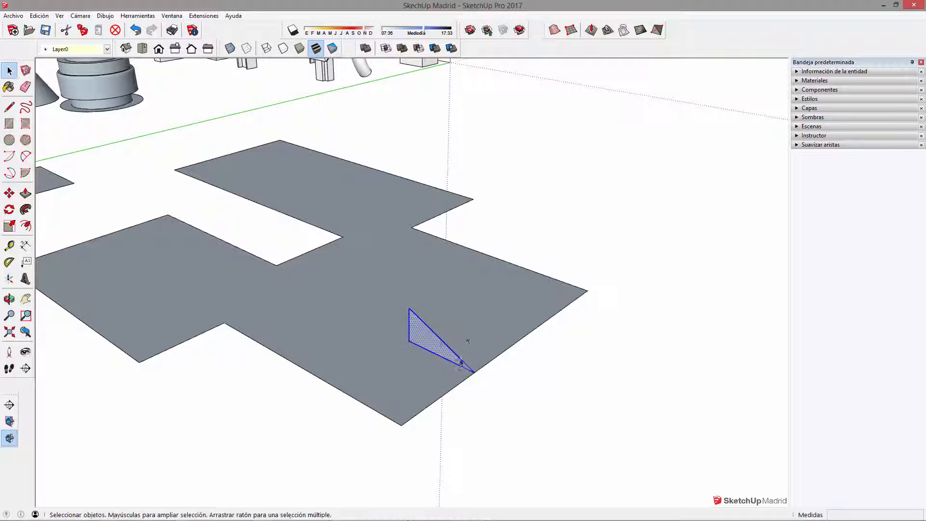
# Sweep the triangular profile around the footprint's whole perimeter with Follow Me, using only the boundary edges as the path.
pyautogui.moveTo(394, 277); pyautogui.dragTo(595, 362, button='middle')
pyautogui.doubleClick(555, 351)
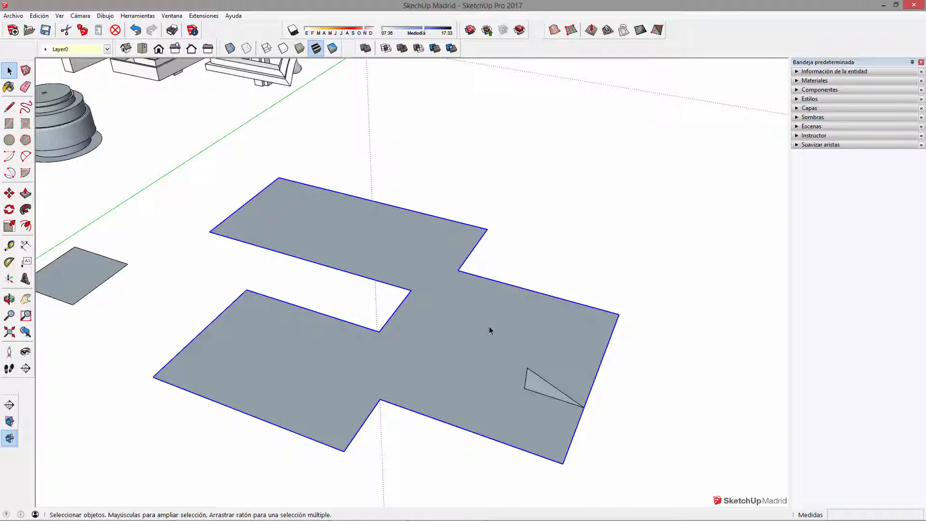
pyautogui.keyDown('shift'); pyautogui.click(478, 313); pyautogui.keyUp('shift')
pyautogui.click(26, 209)
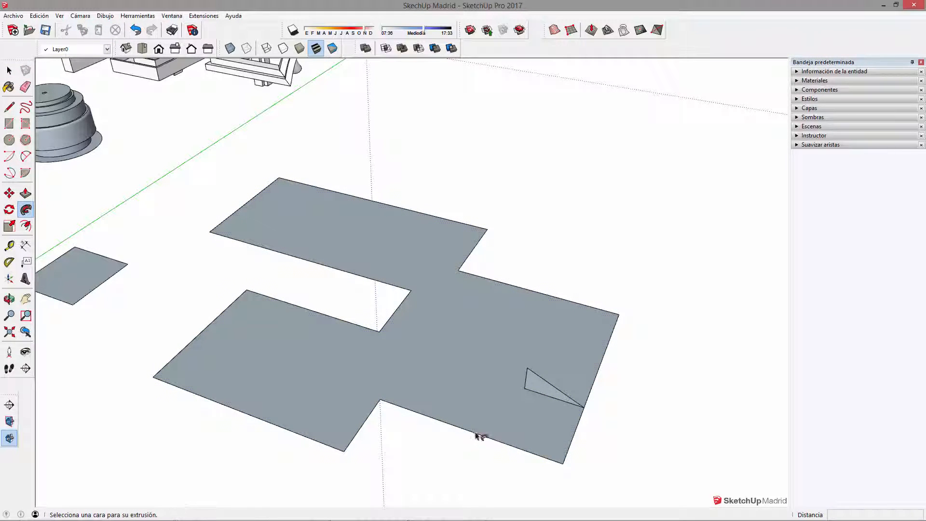
pyautogui.click(537, 386)
pyautogui.moveTo(541, 392); pyautogui.dragTo(661, 375, button='middle')
pyautogui.click(662, 374)
# Draw lines along the rims of the swept roof's top openings to cap them with flat faces.
pyautogui.scroll(3, 651, 326)
pyautogui.moveTo(647, 323); pyautogui.dragTo(432, 264, button='middle')
pyautogui.scroll(6, 438, 260)
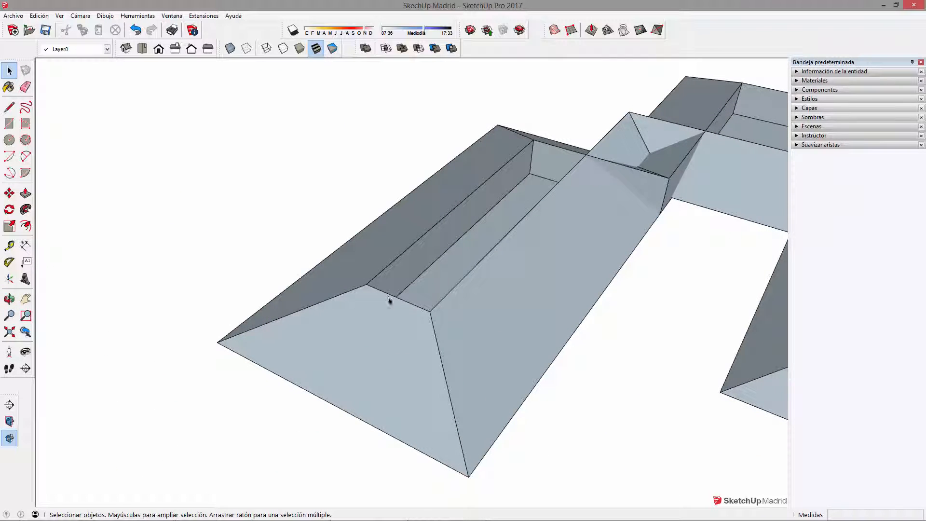
pyautogui.press('l')
pyautogui.click(366, 284)
pyautogui.click(430, 311)
pyautogui.moveTo(447, 294); pyautogui.dragTo(304, 263, button='middle')
pyautogui.scroll(-5, 472, 269)
pyautogui.moveTo(616, 268); pyautogui.dragTo(440, 377, button='middle')
pyautogui.press('space')
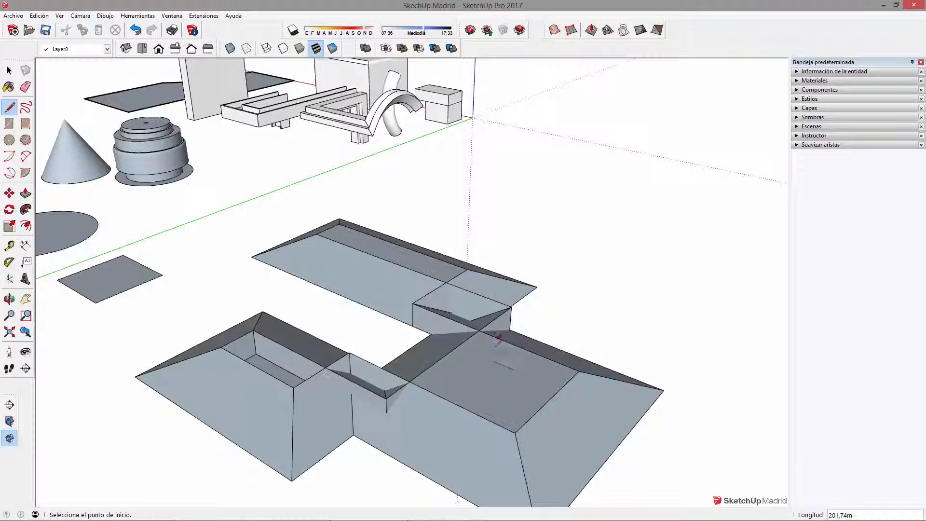
# Undo the roof's capping lines and the Follow Me sweep around the footprint.
pyautogui.scroll(-3, 444, 357)
pyautogui.hotkey('ctrl', 'z')
pyautogui.hotkey('ctrl', 'z')
pyautogui.hotkey('ctrl', 'z')
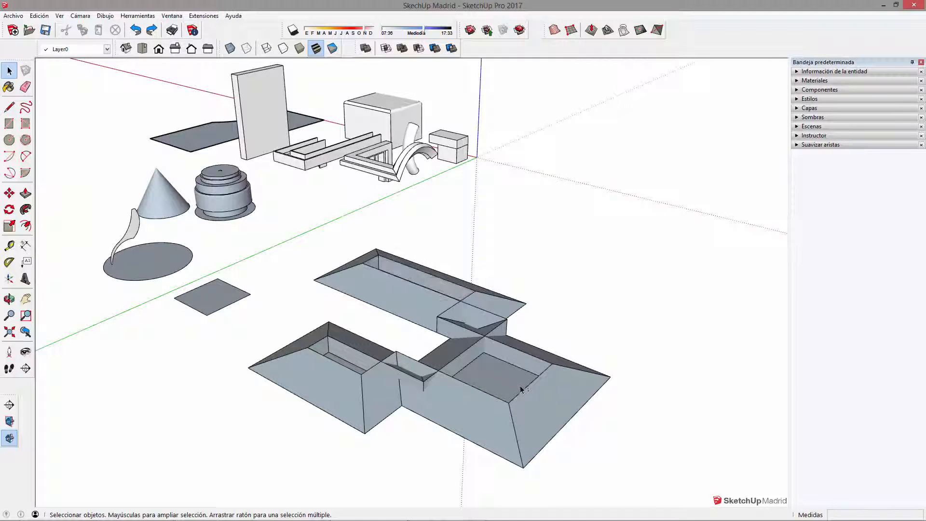
# Scale the triangular profile further inward across the footprint's central block.
pyautogui.scroll(3, 521, 413)
pyautogui.click(520, 413)
pyautogui.press('s')
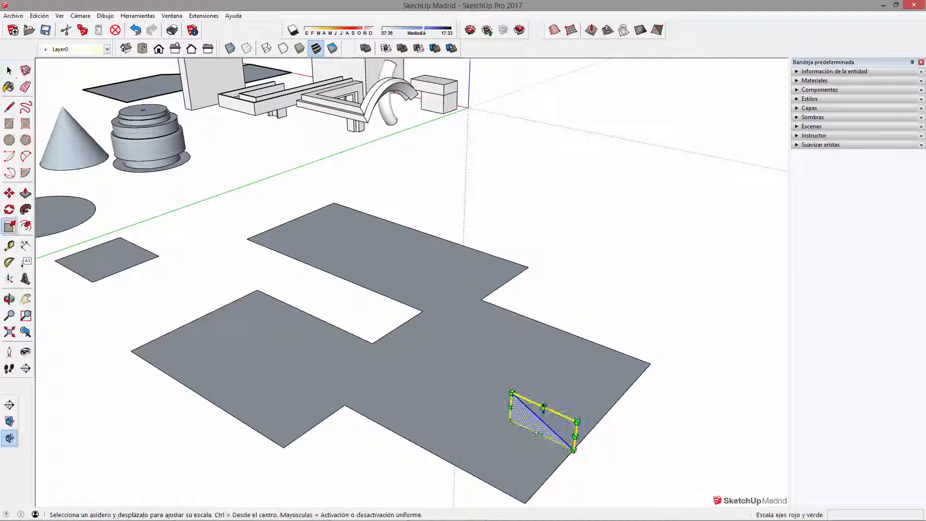
pyautogui.moveTo(510, 407); pyautogui.dragTo(454, 376)
pyautogui.moveTo(502, 377); pyautogui.dragTo(403, 407, button='middle')
pyautogui.scroll(-1, 403, 407)
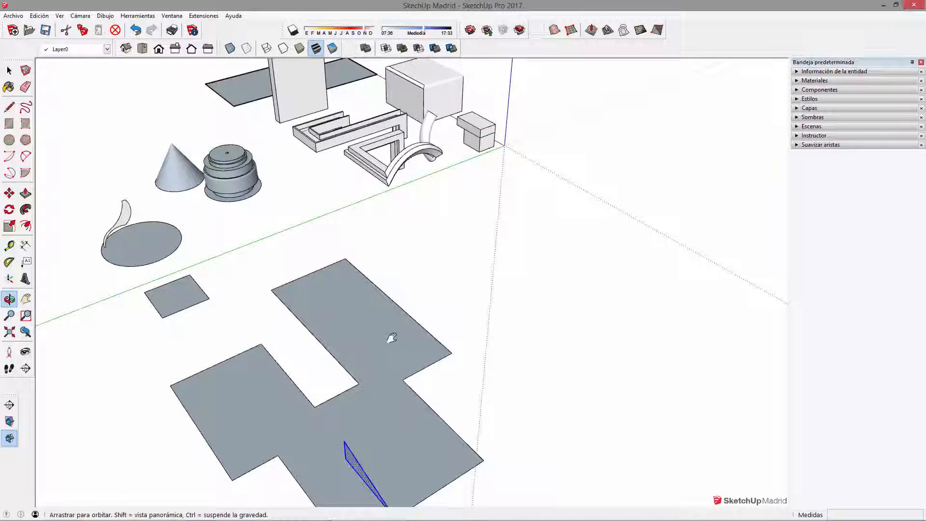
# Draw a centre line lengthwise along the footprint's rear wing, starting from the midpoint of its end edge.
pyautogui.keyDown('shift'); pyautogui.moveTo(389, 337); pyautogui.dragTo(418, 318, button='middle'); pyautogui.keyUp('shift')
pyautogui.press('l')
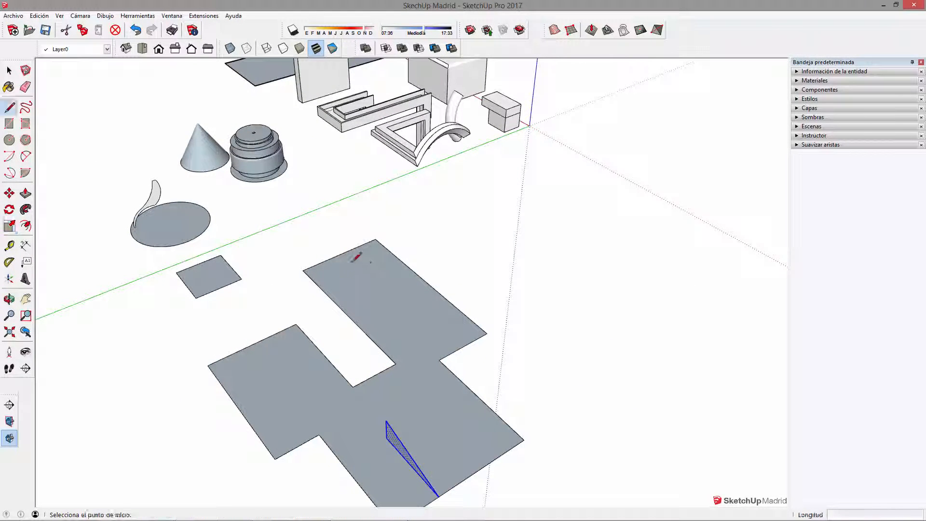
pyautogui.click(340, 254)
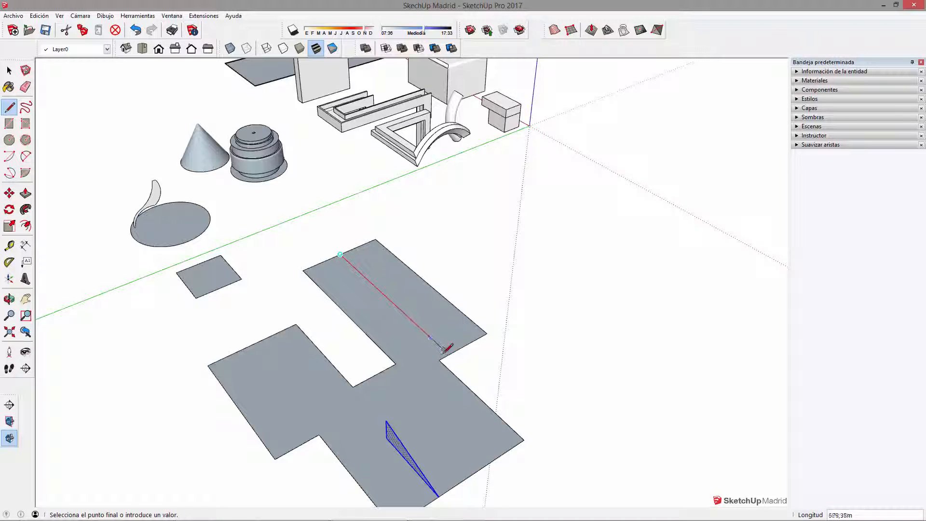
pyautogui.moveTo(412, 347); pyautogui.dragTo(427, 387, button='middle')
pyautogui.press('space')
# Draw a vertical half-gable triangle on the wing's end edge, rising from the centre line and sloping down to the outer corner.
pyautogui.press('l')
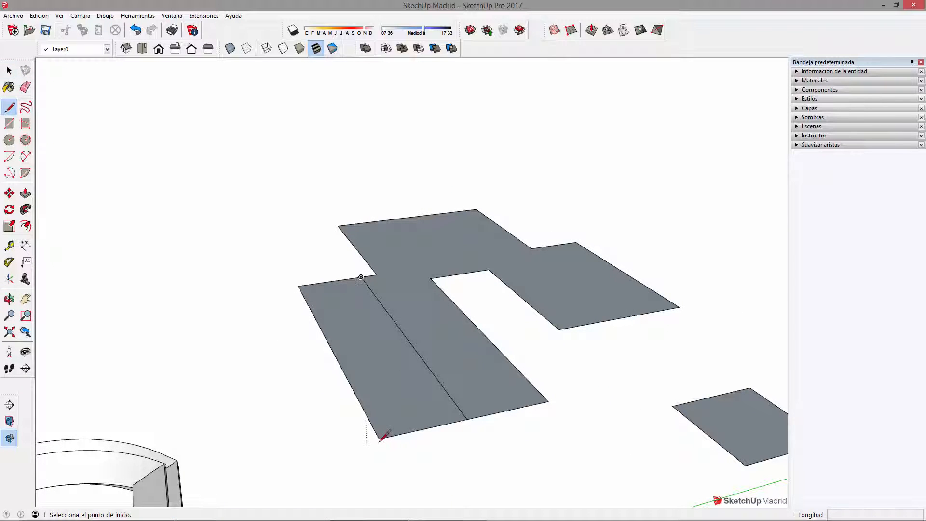
pyautogui.click(379, 439)
pyautogui.scroll(2, 463, 417)
pyautogui.moveTo(468, 418); pyautogui.dragTo(426, 381, button='middle')
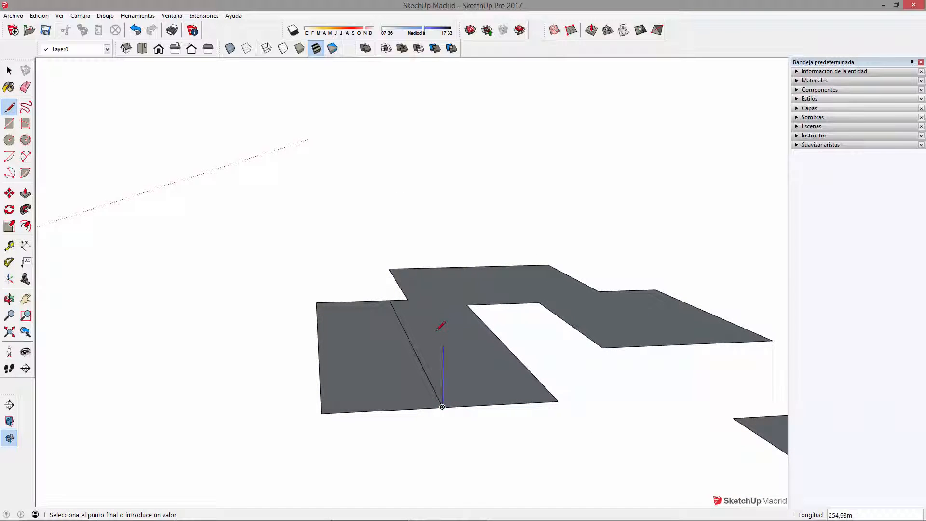
pyautogui.click(321, 414)
pyautogui.moveTo(428, 402); pyautogui.dragTo(272, 438, button='middle')
pyautogui.press('space')
pyautogui.moveTo(318, 363); pyautogui.dragTo(390, 355, button='middle')
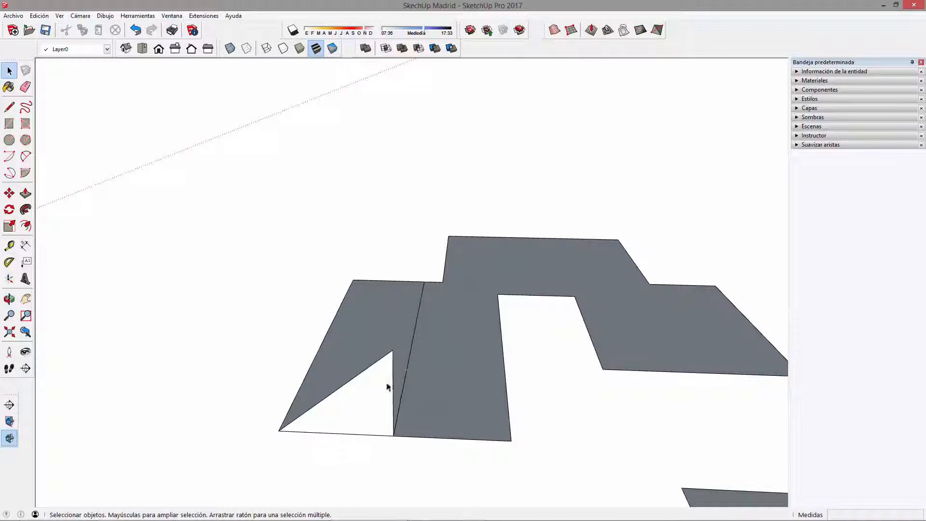
# Delete the lengthwise centre line from the wing of the footprint.
pyautogui.press('Delete')
pyautogui.moveTo(401, 389); pyautogui.dragTo(364, 426, button='middle')
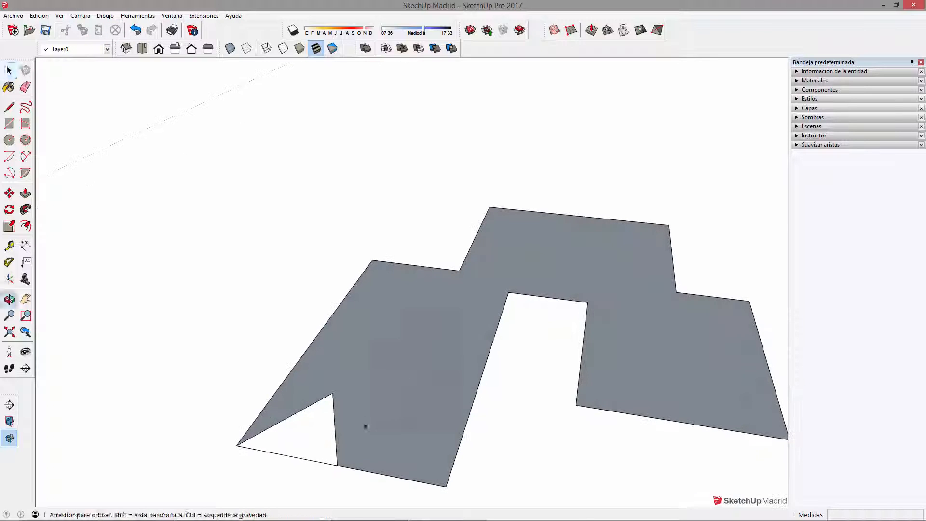
# Sweep the half-gable triangle around the whole U-shaped footprint with Follow Me.
pyautogui.click(408, 372)
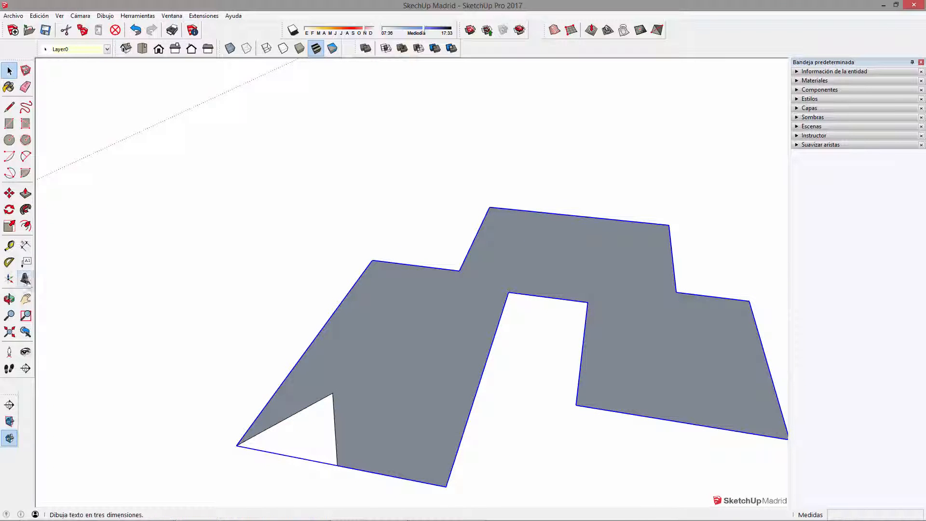
pyautogui.click(25, 209)
pyautogui.click(331, 428)
pyautogui.moveTo(347, 397); pyautogui.dragTo(374, 294, button='middle')
pyautogui.moveTo(362, 360); pyautogui.dragTo(362, 254, button='middle')
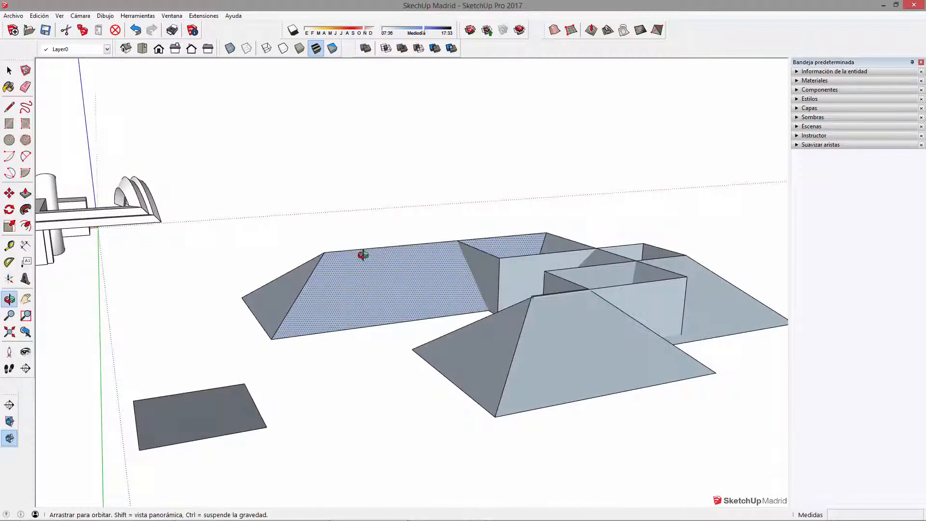
# Examine the swept roof's overlapping slopes and projecting blocks from several sides.
pyautogui.moveTo(407, 275); pyautogui.dragTo(578, 319, button='middle')
pyautogui.scroll(-2, 643, 369)
pyautogui.moveTo(642, 370); pyautogui.dragTo(496, 246, button='middle')
pyautogui.scroll(3, 486, 292)
pyautogui.moveTo(485, 291); pyautogui.dragTo(776, 319, button='middle')
pyautogui.moveTo(390, 320); pyautogui.dragTo(624, 248, button='middle')
pyautogui.scroll(3, 426, 271)
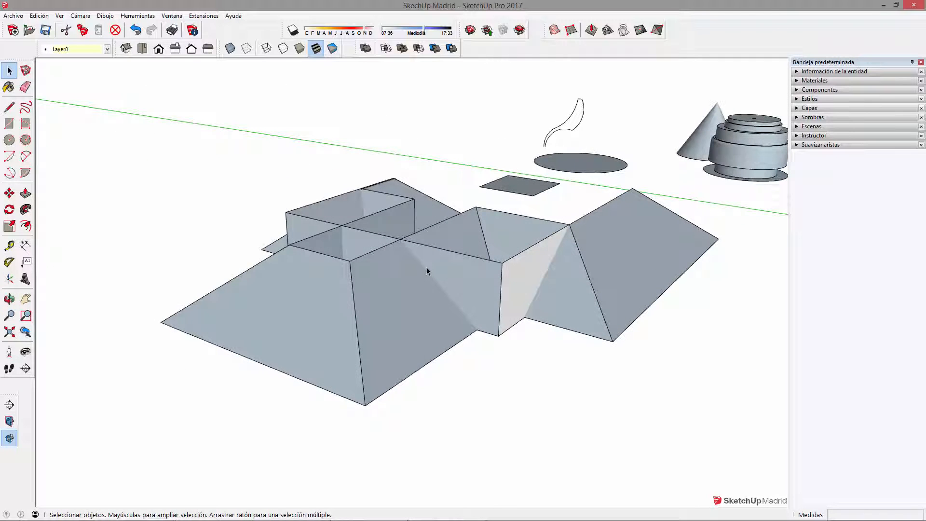
# Intersect all faces of the swept roof with the model.
pyautogui.click(446, 283)
pyautogui.moveTo(475, 319); pyautogui.dragTo(315, 325, button='middle')
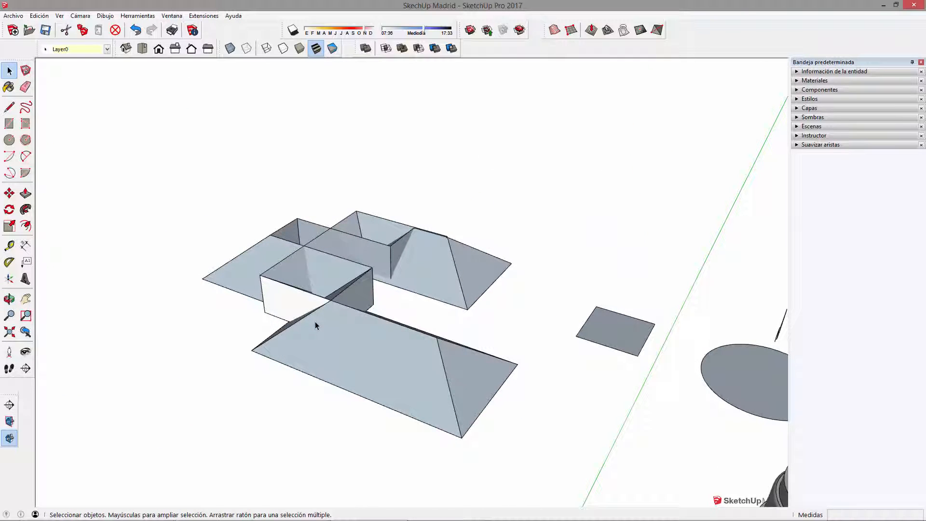
pyautogui.tripleClick(316, 325)
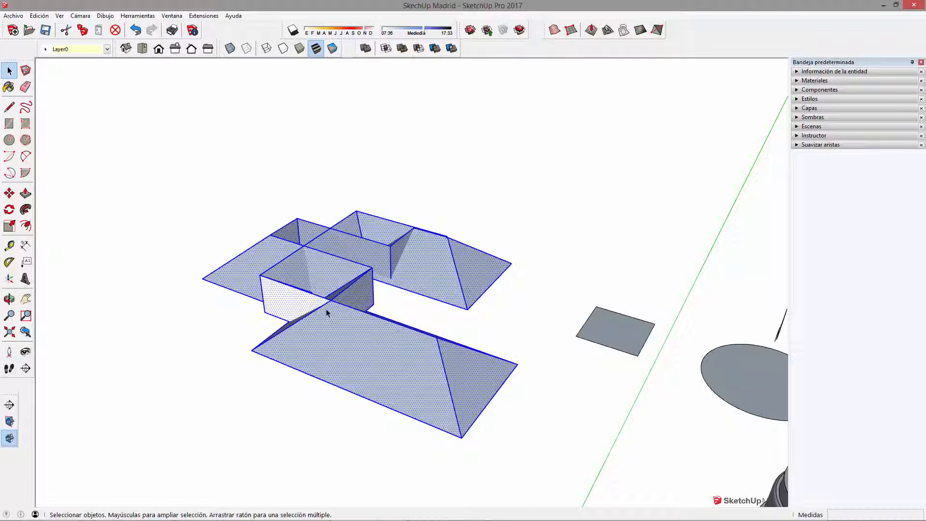
pyautogui.rightClick(326, 310)
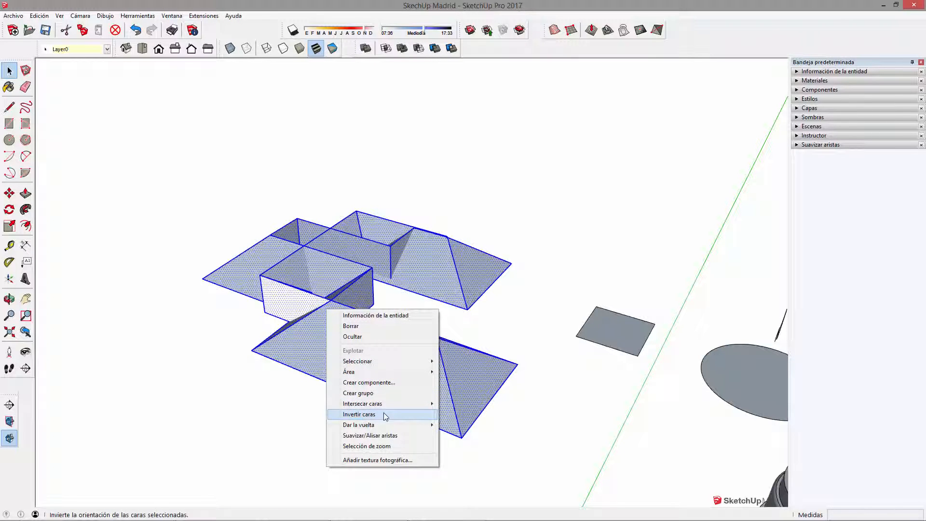
pyautogui.moveTo(414, 408)
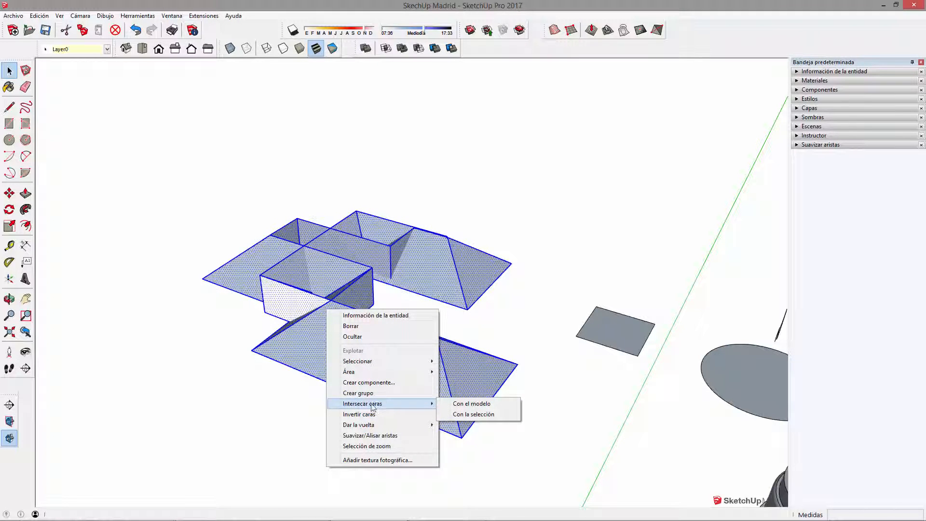
pyautogui.click(476, 407)
pyautogui.moveTo(258, 286); pyautogui.dragTo(598, 270, button='middle')
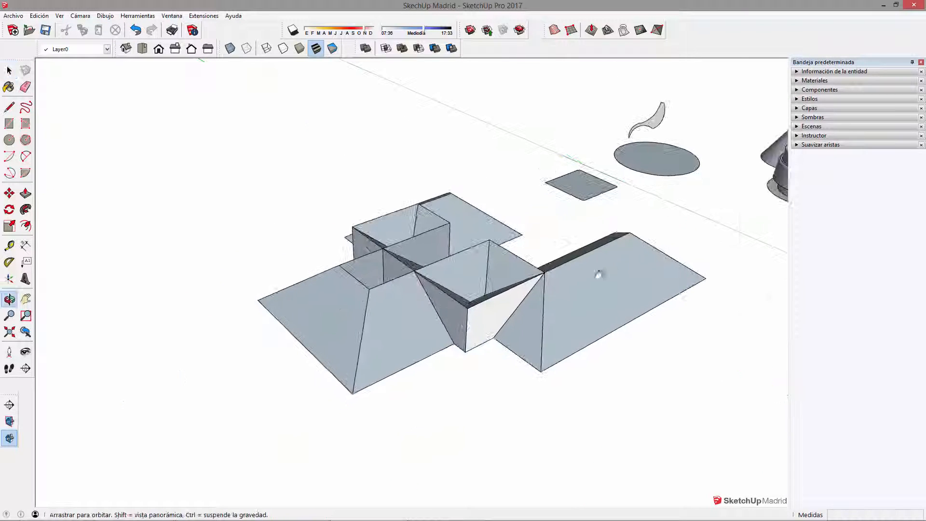
pyautogui.scroll(6, 432, 320)
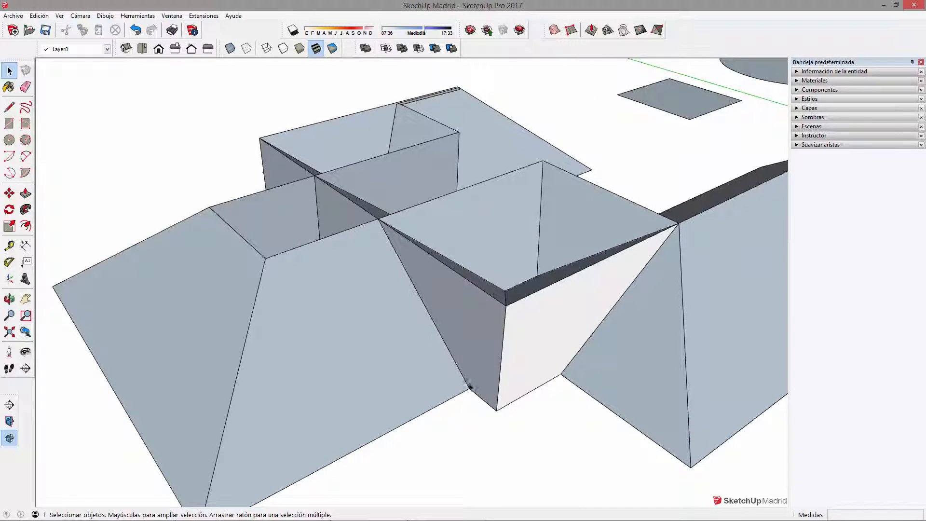
# Try to remove the surplus edges at the projecting corner between the central block and the wing.
pyautogui.click(381, 235)
pyautogui.click(386, 236)
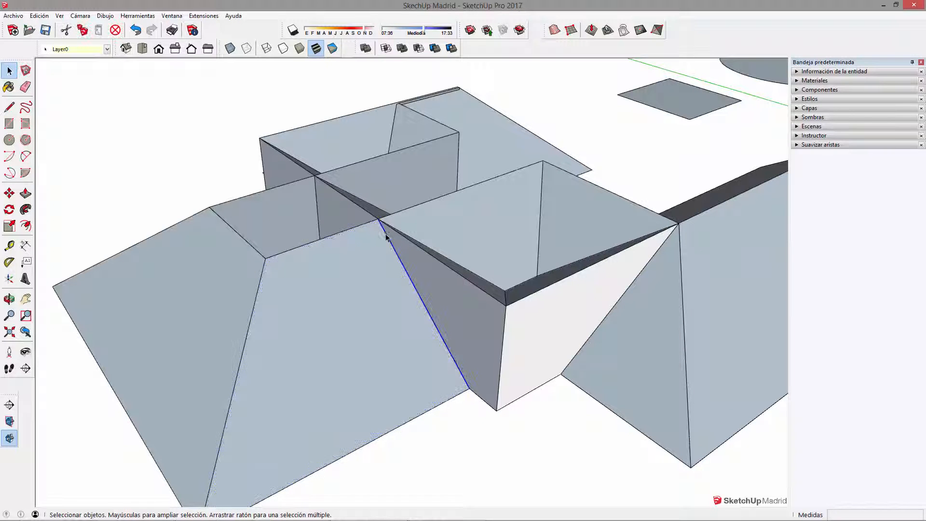
pyautogui.click(502, 308)
pyautogui.click(504, 306)
pyautogui.press('Delete')
pyautogui.click(506, 319)
pyautogui.click(503, 324)
pyautogui.press('Delete')
pyautogui.moveTo(498, 386); pyautogui.dragTo(471, 357, button='middle')
# Undo the edge deletions, the face intersection and the Follow Me sweep to get back to the flat footprint.
pyautogui.hotkey('ctrl', 'z')
pyautogui.hotkey('ctrl', 'z')
pyautogui.hotkey('ctrl', 'z')
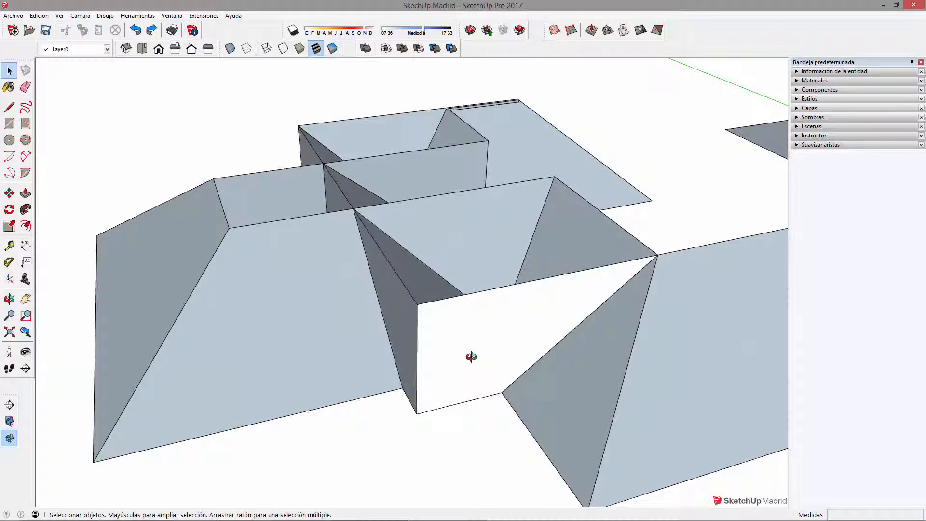
pyautogui.scroll(-3, 421, 311)
pyautogui.hotkey('ctrl', 'z')
pyautogui.moveTo(541, 316)
pyautogui.mouseDown(button='middle')
pyautogui.moveTo(366, 274)
pyautogui.moveTo(557, 309)
pyautogui.mouseUp(button='middle')
# Sweep the half-gable triangle with Follow Me, using only the footprint's boundary edges as the path.
pyautogui.doubleClick(612, 277)
pyautogui.keyDown('shift'); pyautogui.click(577, 284); pyautogui.keyUp('shift')
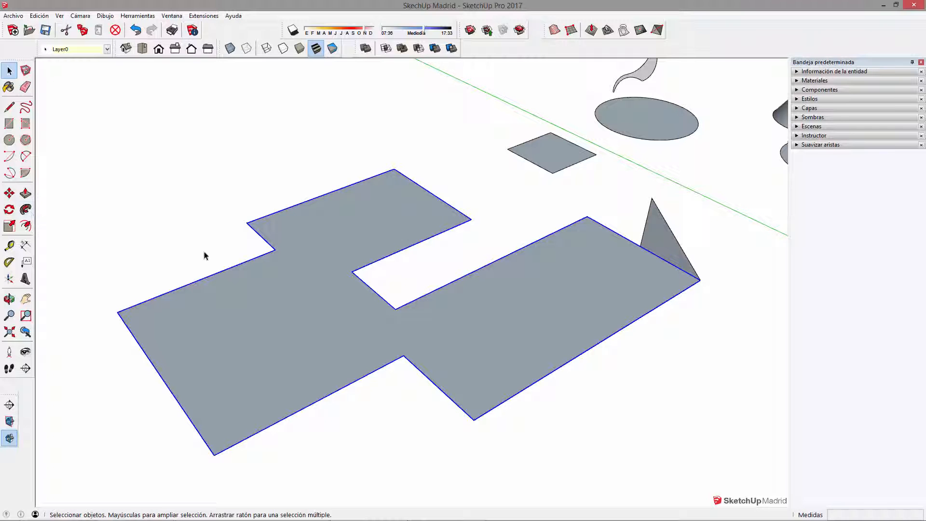
pyautogui.click(26, 211)
pyautogui.click(672, 248)
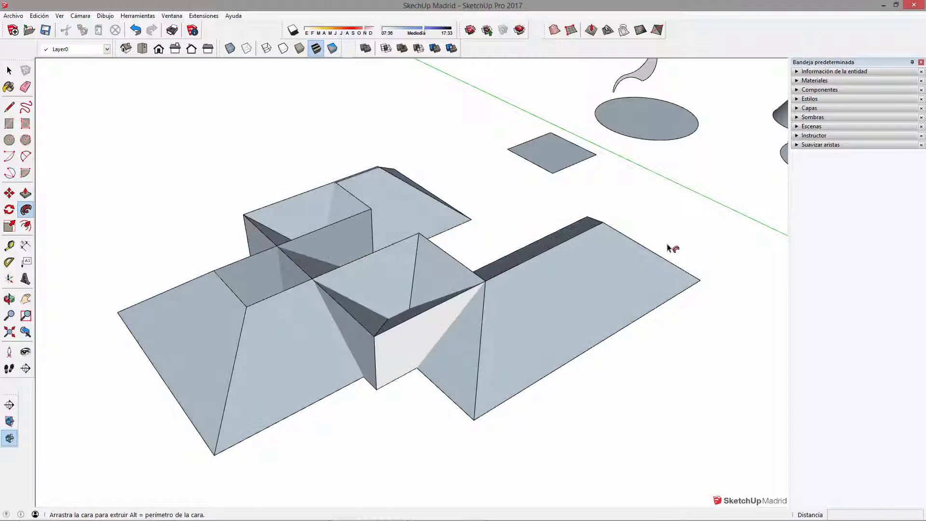
pyautogui.moveTo(502, 268); pyautogui.dragTo(439, 280, button='middle')
pyautogui.press('space')
# Try deleting the top edge of the projecting face between the central block and the wing.
pyautogui.scroll(3, 337, 284)
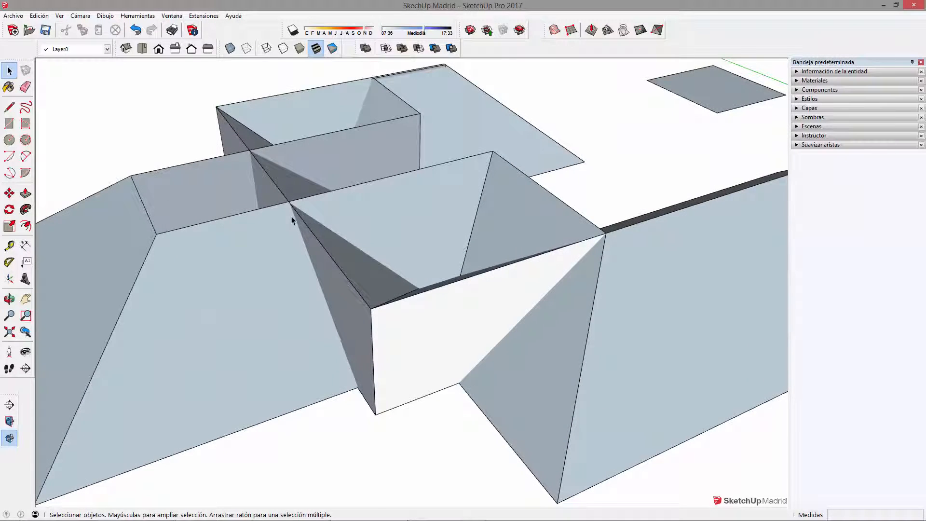
pyautogui.moveTo(327, 273); pyautogui.dragTo(396, 245, button='middle')
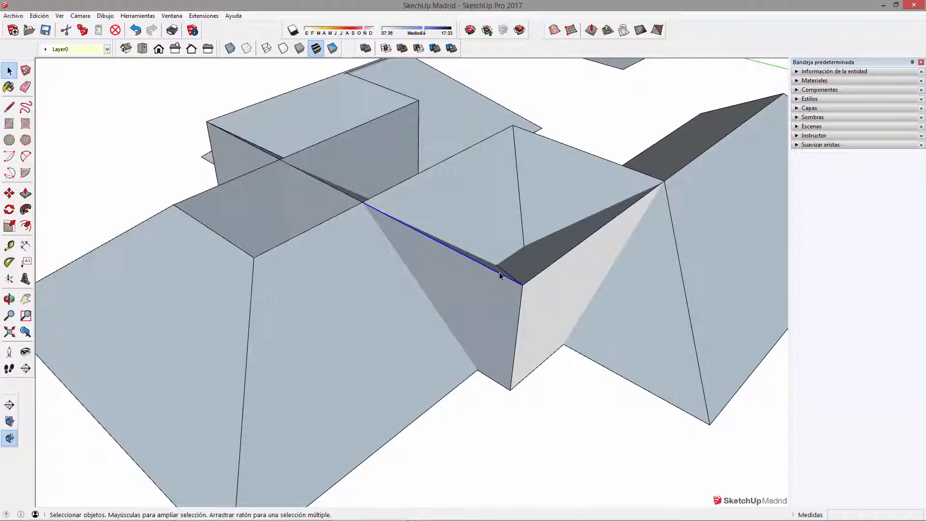
pyautogui.press('Delete')
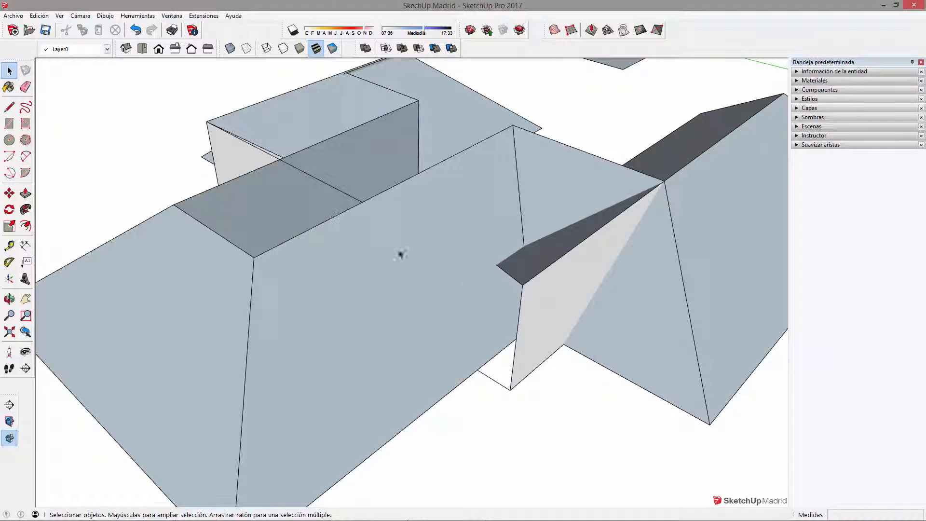
pyautogui.moveTo(248, 146); pyautogui.dragTo(241, 235, button='middle')
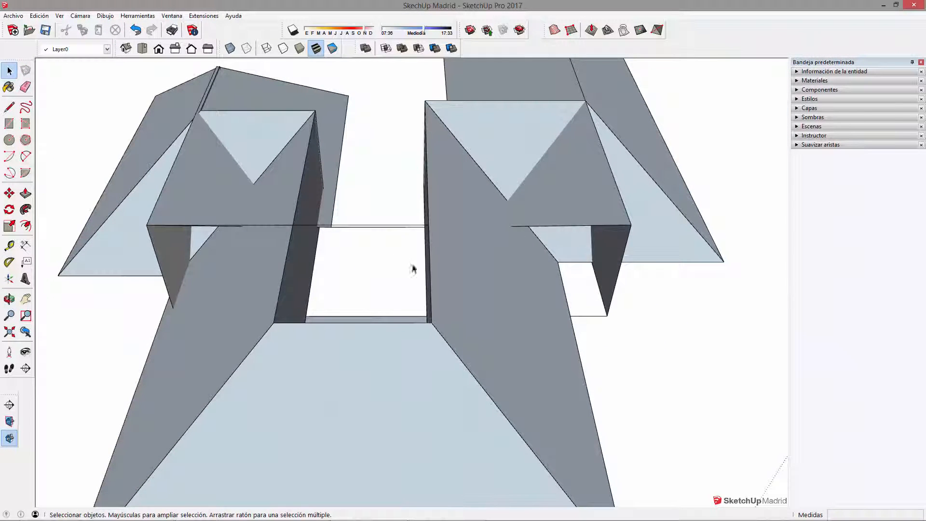
pyautogui.moveTo(543, 259); pyautogui.dragTo(363, 209, button='middle')
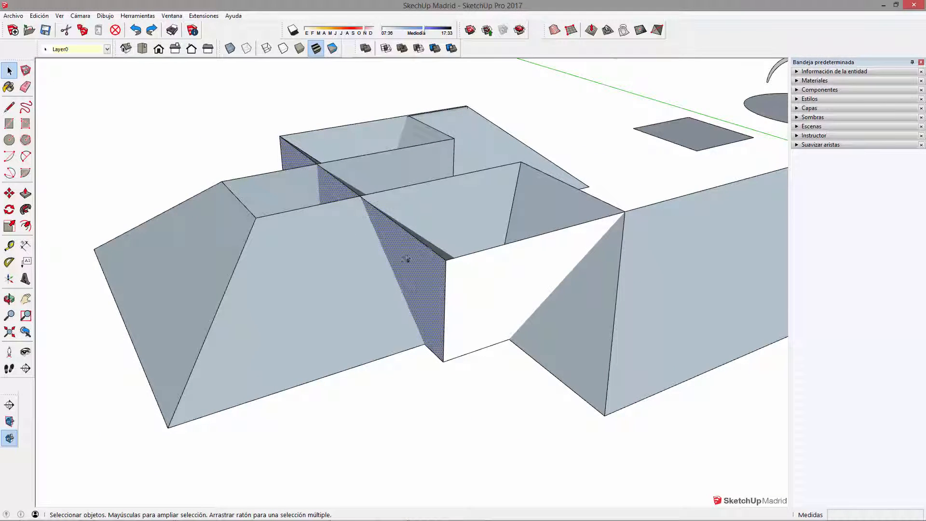
# Draw a line down the valley where the central block's slope meets the projecting face.
pyautogui.scroll(2, 407, 259)
pyautogui.press('l')
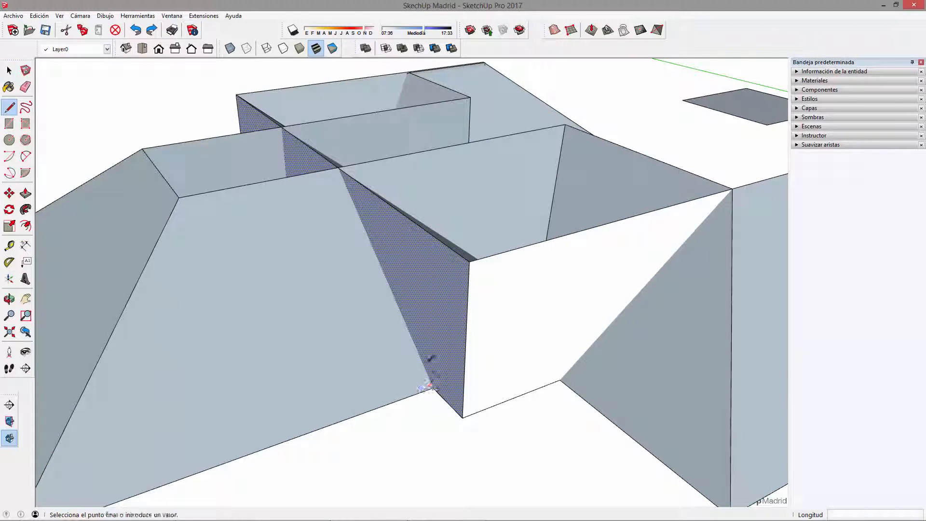
pyautogui.scroll(-5, 373, 235)
pyautogui.moveTo(424, 268); pyautogui.dragTo(264, 344, button='middle')
pyautogui.moveTo(396, 225); pyautogui.dragTo(363, 270, button='middle')
# Select the entire swept roof and intersect its faces with the model.
pyautogui.press('space')
pyautogui.tripleClick(358, 297)
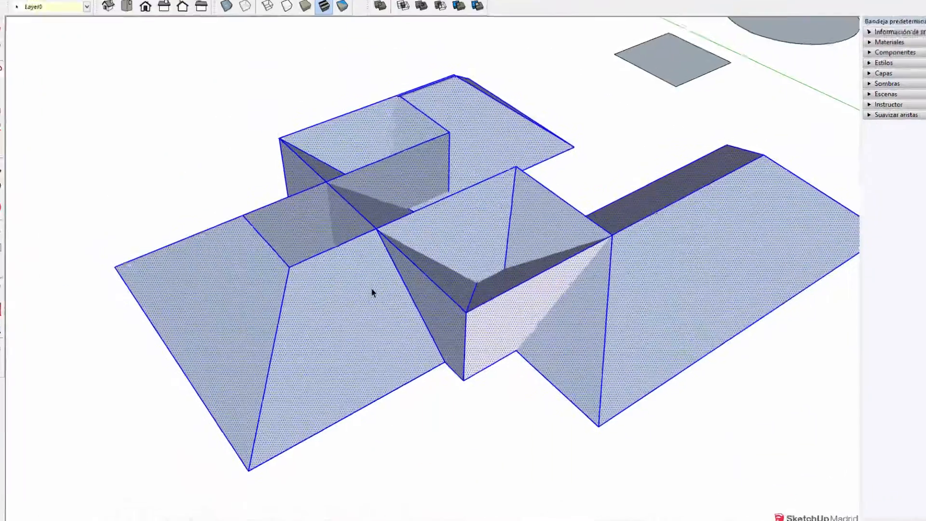
pyautogui.rightClick(372, 289)
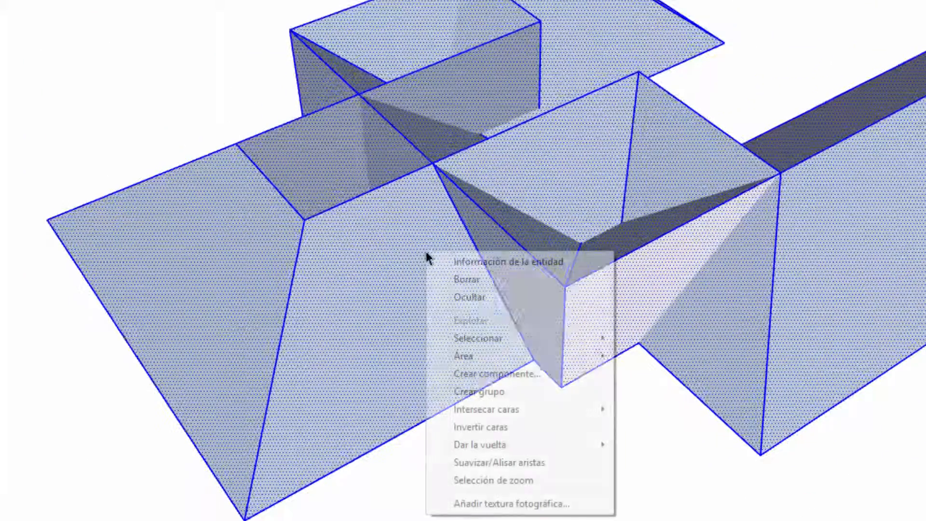
pyautogui.moveTo(466, 395)
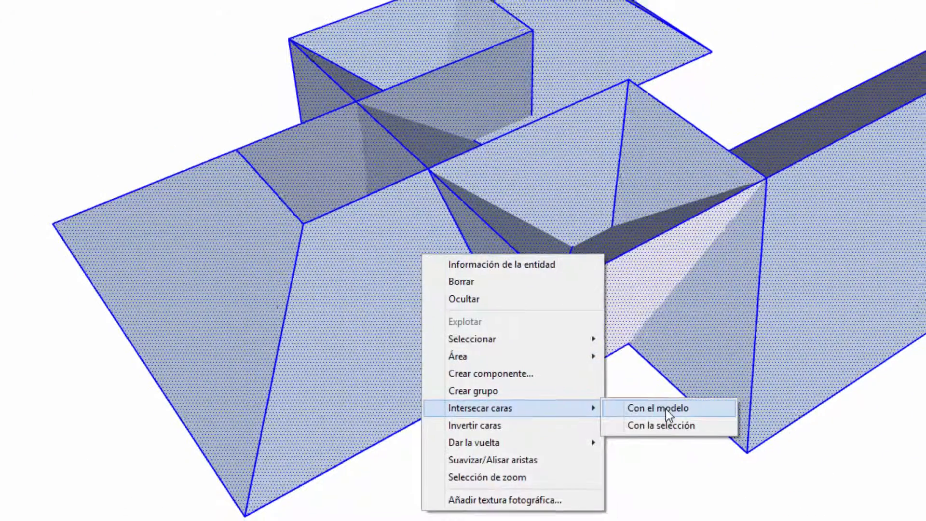
pyautogui.click(670, 409)
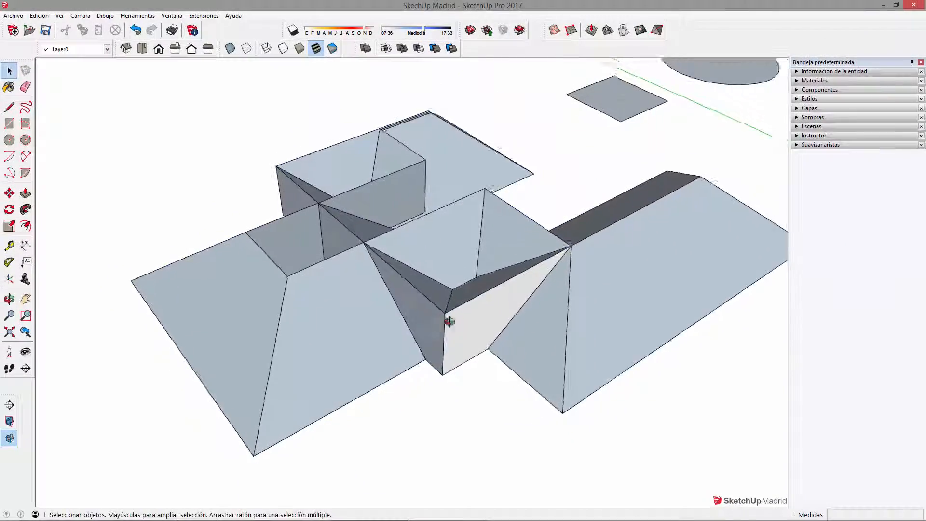
pyautogui.moveTo(448, 322)
pyautogui.mouseDown(button='middle')
pyautogui.moveTo(357, 320)
pyautogui.moveTo(562, 314)
pyautogui.moveTo(614, 346)
pyautogui.moveTo(617, 362)
pyautogui.mouseUp(button='middle')
# Erase the edges meeting at the outer corner of one protruding block in the roof.
pyautogui.scroll(2, 483, 323)
pyautogui.press('e')
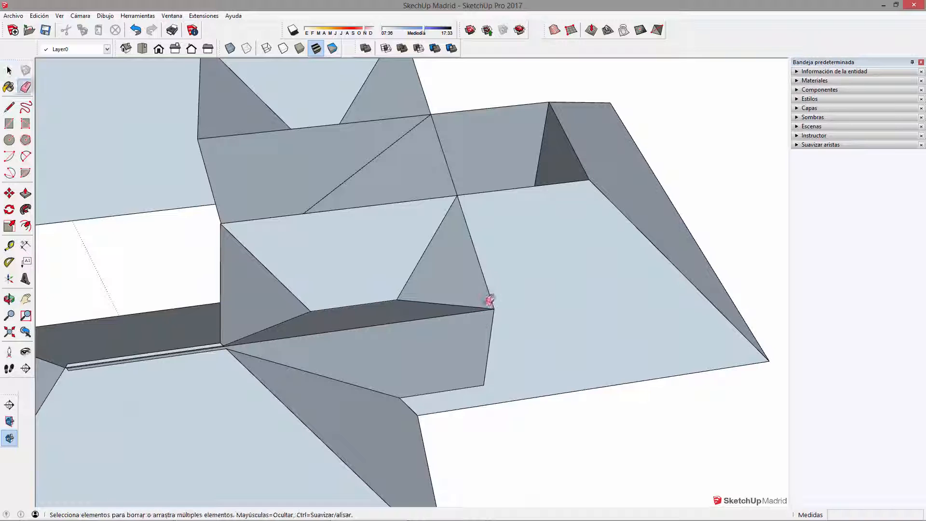
pyautogui.click(489, 303)
pyautogui.click(491, 311)
pyautogui.click(493, 316)
pyautogui.scroll(-2, 523, 317)
pyautogui.moveTo(525, 317); pyautogui.dragTo(81, 323, button='middle')
pyautogui.moveTo(306, 340); pyautogui.dragTo(215, 333, button='middle')
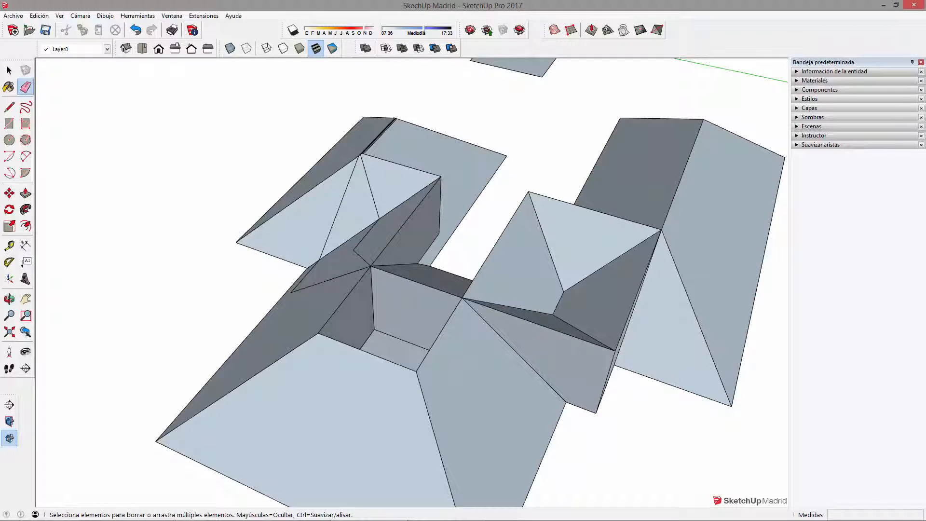
# Erase the corner, vertical and overhanging edges of the other block protruding between the central block and the wing.
pyautogui.click(607, 348)
pyautogui.click(615, 349)
pyautogui.click(613, 352)
pyautogui.click(617, 353)
pyautogui.click(608, 383)
pyautogui.moveTo(517, 366); pyautogui.dragTo(548, 309)
pyautogui.moveTo(587, 271); pyautogui.dragTo(588, 270)
# Erase the leftover vertical and valley edges at the inner corner where the wing meets the central block.
pyautogui.moveTo(588, 270)
pyautogui.mouseDown(button='middle')
pyautogui.moveTo(643, 252)
pyautogui.moveTo(350, 266)
pyautogui.mouseUp(button='middle')
pyautogui.moveTo(625, 288); pyautogui.dragTo(637, 264, button='middle')
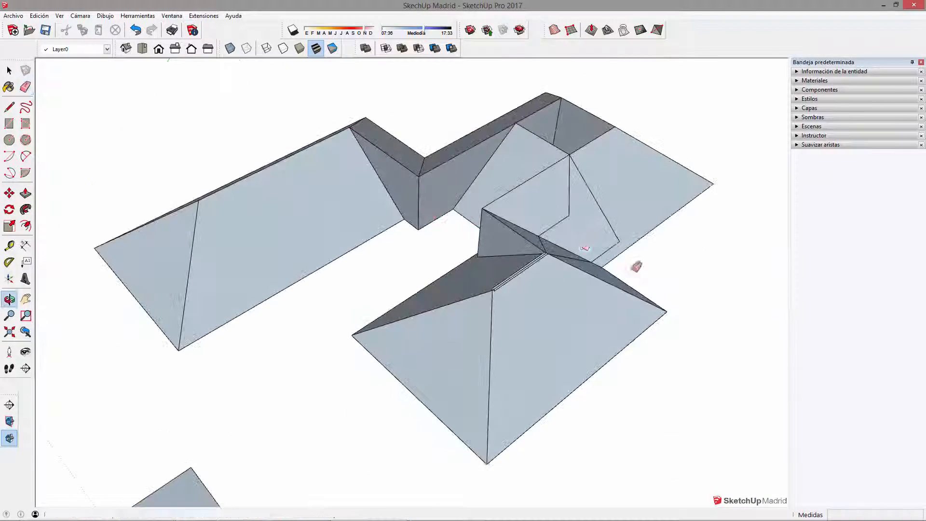
pyautogui.moveTo(393, 179)
pyautogui.mouseDown(button='middle')
pyautogui.moveTo(574, 246)
pyautogui.moveTo(668, 207)
pyautogui.mouseUp(button='middle')
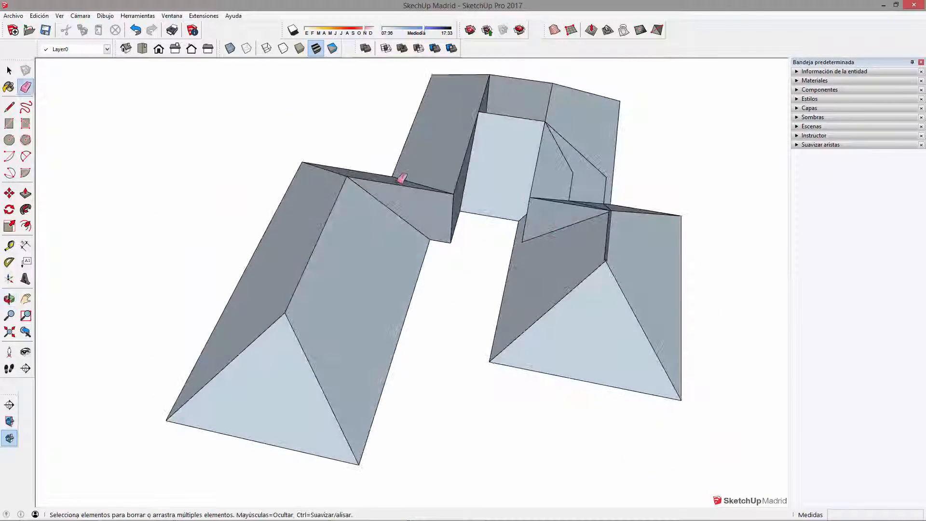
pyautogui.scroll(2, 463, 197)
pyautogui.moveTo(286, 384)
pyautogui.mouseDown(button='middle')
pyautogui.moveTo(237, 283)
pyautogui.moveTo(576, 271)
pyautogui.moveTo(310, 299)
pyautogui.moveTo(453, 341)
pyautogui.moveTo(577, 323)
pyautogui.moveTo(586, 269)
pyautogui.mouseUp(button='middle')
pyautogui.scroll(3, 441, 336)
pyautogui.scroll(1, 585, 269)
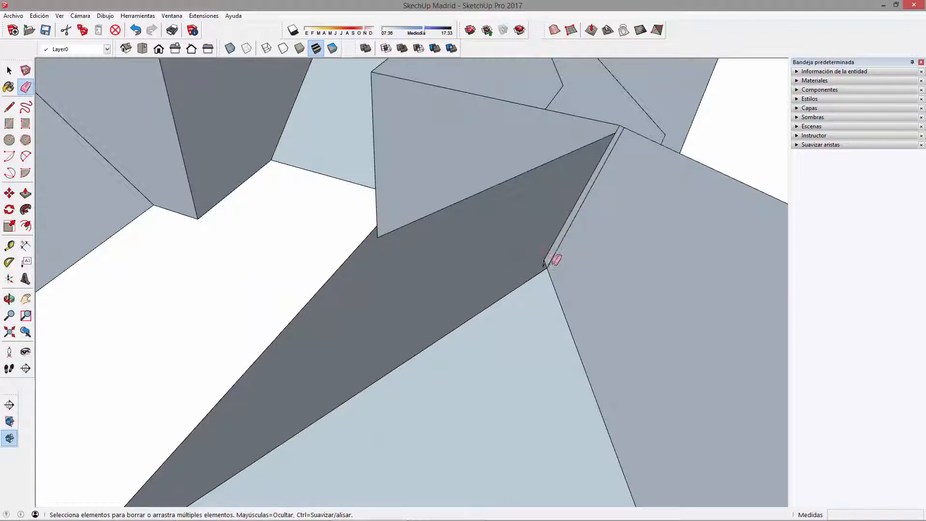
pyautogui.moveTo(616, 220)
pyautogui.mouseDown(button='middle')
pyautogui.moveTo(405, 274)
pyautogui.moveTo(467, 279)
pyautogui.moveTo(297, 215)
pyautogui.moveTo(355, 196)
pyautogui.moveTo(805, 262)
pyautogui.moveTo(389, 203)
pyautogui.moveTo(402, 161)
pyautogui.moveTo(429, 133)
pyautogui.mouseUp(button='middle')
pyautogui.click(339, 207)
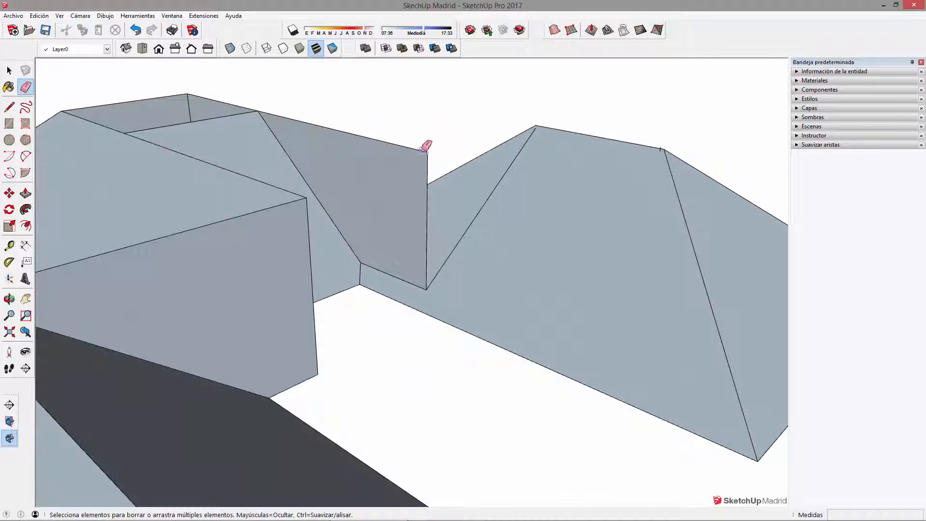
pyautogui.click(432, 153)
pyautogui.moveTo(489, 182)
pyautogui.mouseDown(button='middle')
pyautogui.moveTo(436, 275)
pyautogui.moveTo(467, 252)
pyautogui.mouseUp(button='middle')
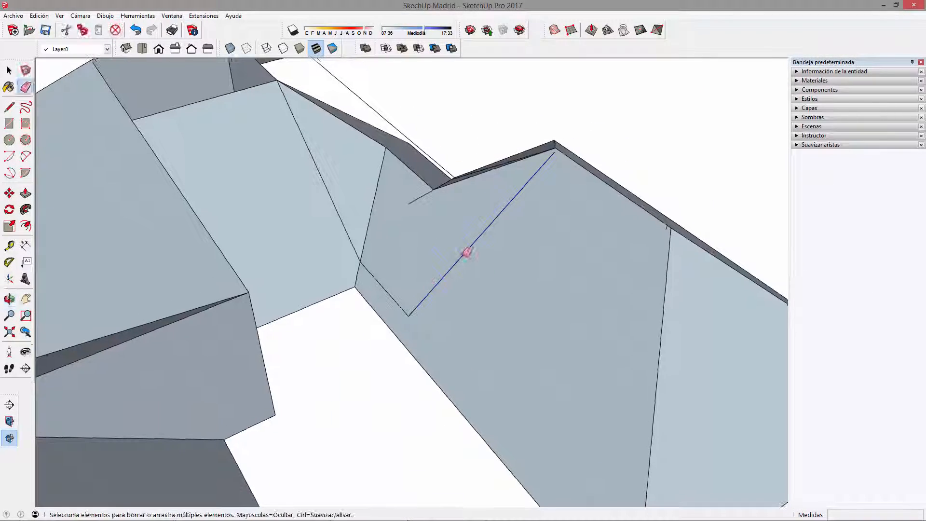
pyautogui.click(350, 240)
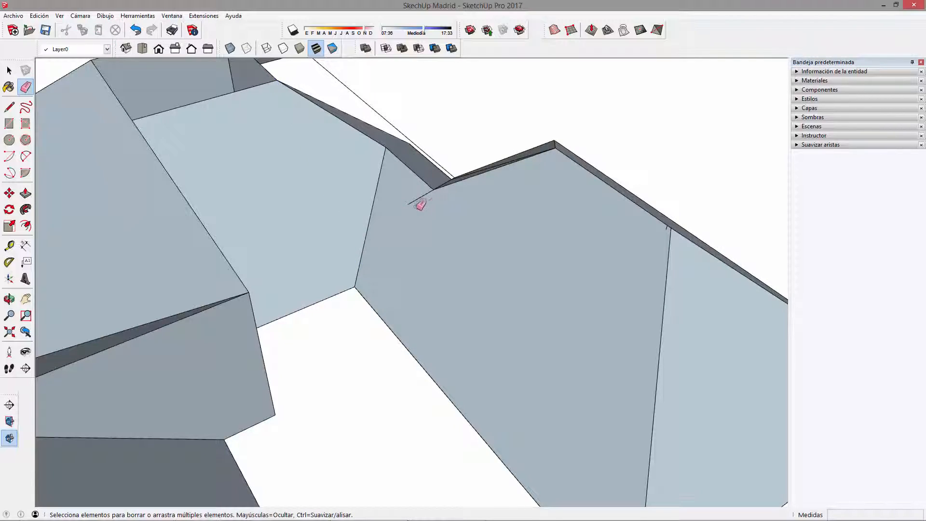
# Draw a line across the open side of the central block to rebuild its missing roof slope.
pyautogui.moveTo(439, 232)
pyautogui.mouseDown(button='middle')
pyautogui.moveTo(301, 326)
pyautogui.moveTo(547, 287)
pyautogui.moveTo(268, 305)
pyautogui.moveTo(421, 252)
pyautogui.moveTo(145, 150)
pyautogui.moveTo(124, 202)
pyautogui.moveTo(201, 166)
pyautogui.mouseUp(button='middle')
pyautogui.press('l')
pyautogui.click(363, 257)
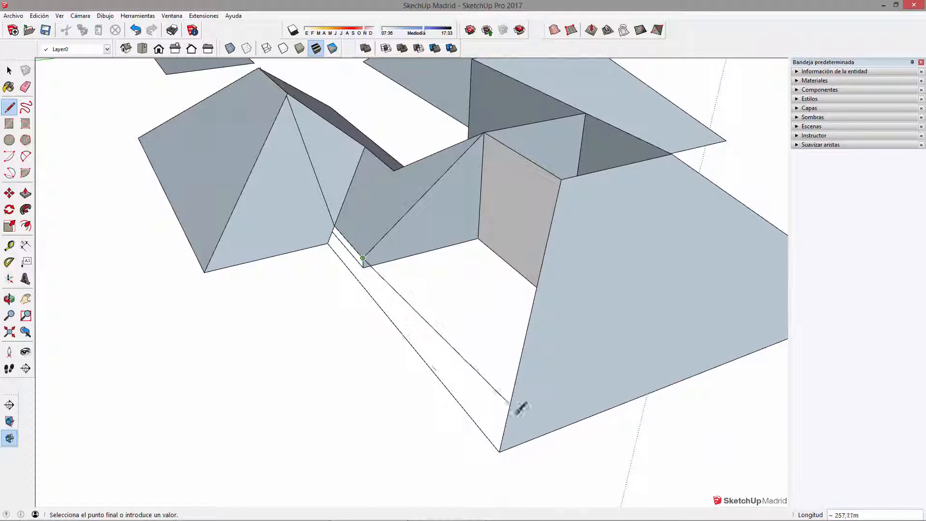
pyautogui.click(505, 421)
pyautogui.moveTo(501, 393)
pyautogui.mouseDown(button='middle')
pyautogui.moveTo(676, 306)
pyautogui.moveTo(629, 400)
pyautogui.moveTo(455, 177)
pyautogui.mouseUp(button='middle')
# Erase the surplus edges left around the central block's rebuilt slope.
pyautogui.press('e')
pyautogui.click(449, 173)
pyautogui.moveTo(435, 225); pyautogui.dragTo(331, 233, button='middle')
pyautogui.click(355, 271)
pyautogui.click(319, 193)
# Draw a line from the upper hip corner to the ridge end at the opening in the central block's roof.
pyautogui.moveTo(319, 193)
pyautogui.mouseDown(button='middle')
pyautogui.moveTo(548, 244)
pyautogui.moveTo(130, 305)
pyautogui.moveTo(638, 294)
pyautogui.moveTo(539, 255)
pyautogui.moveTo(407, 355)
pyautogui.moveTo(471, 232)
pyautogui.moveTo(612, 227)
pyautogui.moveTo(389, 164)
pyautogui.mouseUp(button='middle')
pyautogui.moveTo(499, 272)
pyautogui.mouseDown(button='middle')
pyautogui.moveTo(482, 277)
pyautogui.moveTo(487, 248)
pyautogui.mouseUp(button='middle')
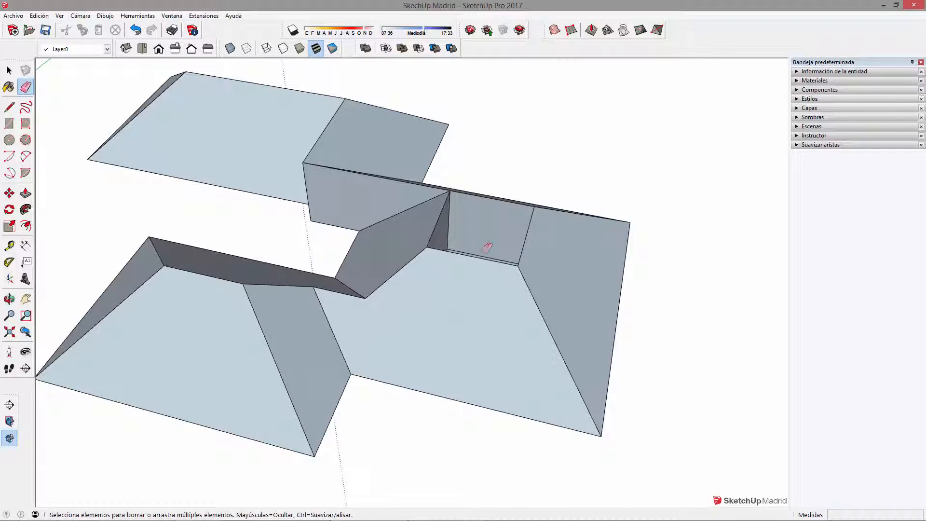
pyautogui.press('l')
pyautogui.click(517, 265)
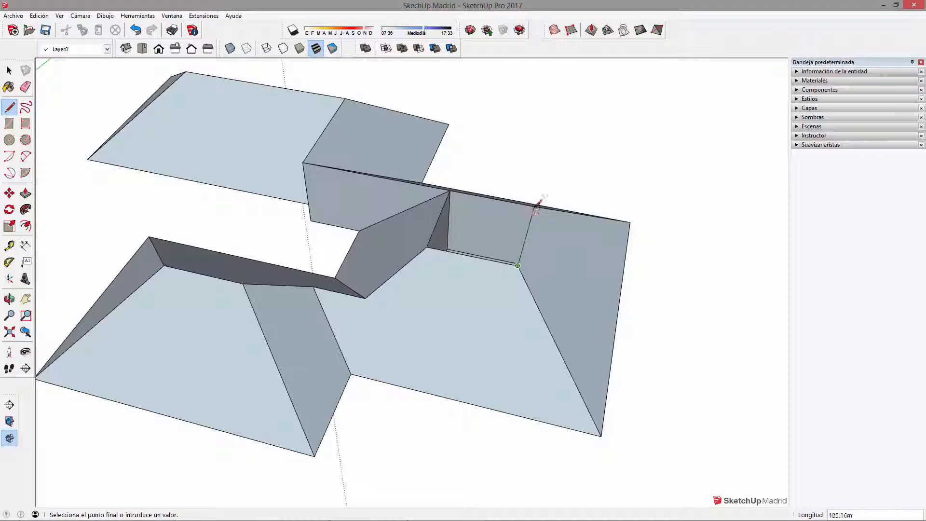
pyautogui.click(535, 206)
# Extend the central block's hip edges upward past the roof opening until the lines cross at a peak.
pyautogui.moveTo(434, 214); pyautogui.dragTo(466, 230, button='middle')
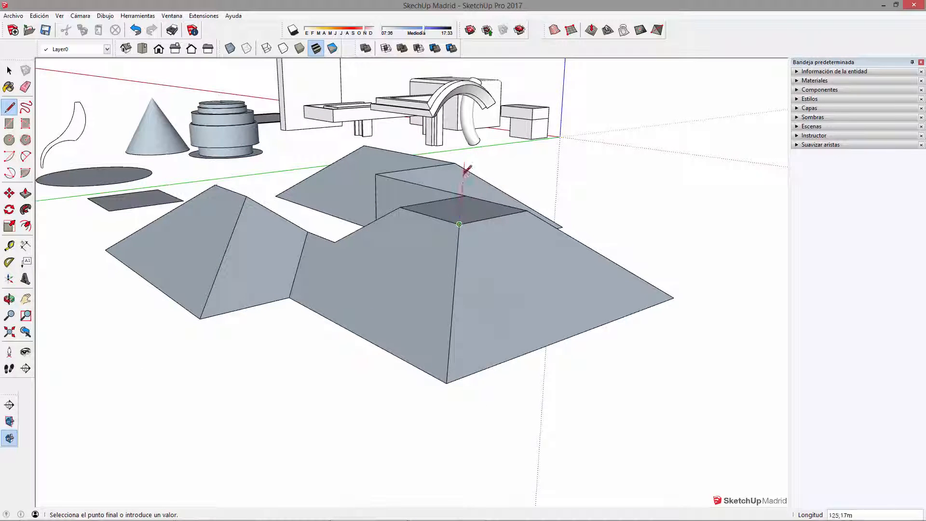
pyautogui.moveTo(478, 214)
pyautogui.mouseDown(button='middle')
pyautogui.moveTo(597, 264)
pyautogui.moveTo(648, 178)
pyautogui.moveTo(497, 240)
pyautogui.moveTo(194, 432)
pyautogui.mouseUp(button='middle')
pyautogui.moveTo(453, 347); pyautogui.dragTo(544, 378, button='middle')
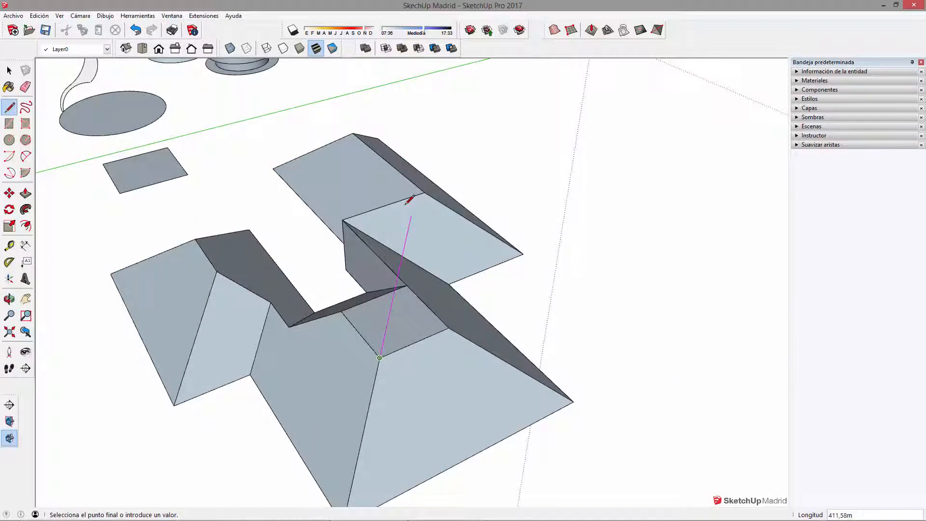
pyautogui.moveTo(440, 165)
pyautogui.mouseDown(button='middle')
pyautogui.moveTo(424, 173)
pyautogui.moveTo(597, 252)
pyautogui.moveTo(458, 316)
pyautogui.moveTo(533, 297)
pyautogui.moveTo(540, 269)
pyautogui.mouseUp(button='middle')
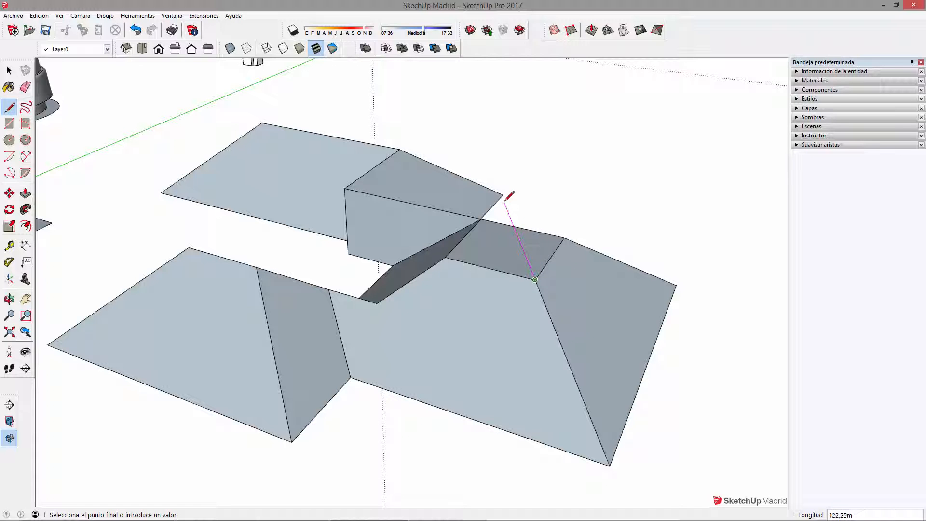
pyautogui.moveTo(553, 220); pyautogui.dragTo(488, 239, button='middle')
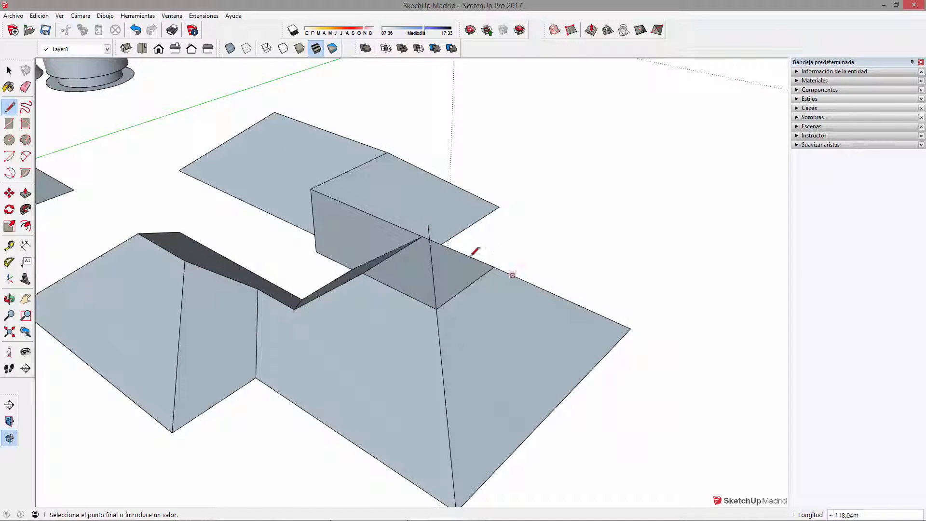
pyautogui.moveTo(413, 233); pyautogui.dragTo(336, 197, button='middle')
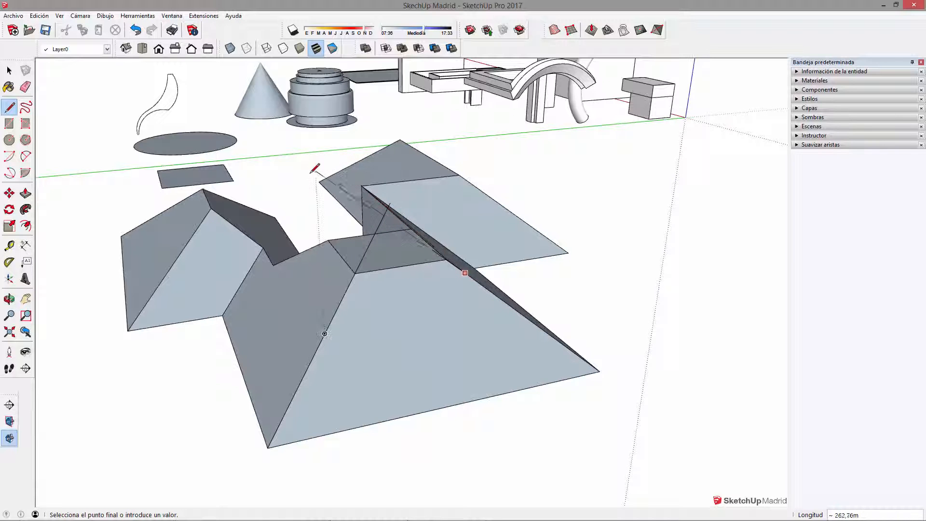
pyautogui.moveTo(334, 157); pyautogui.dragTo(283, 197, button='middle')
pyautogui.scroll(2, 286, 193)
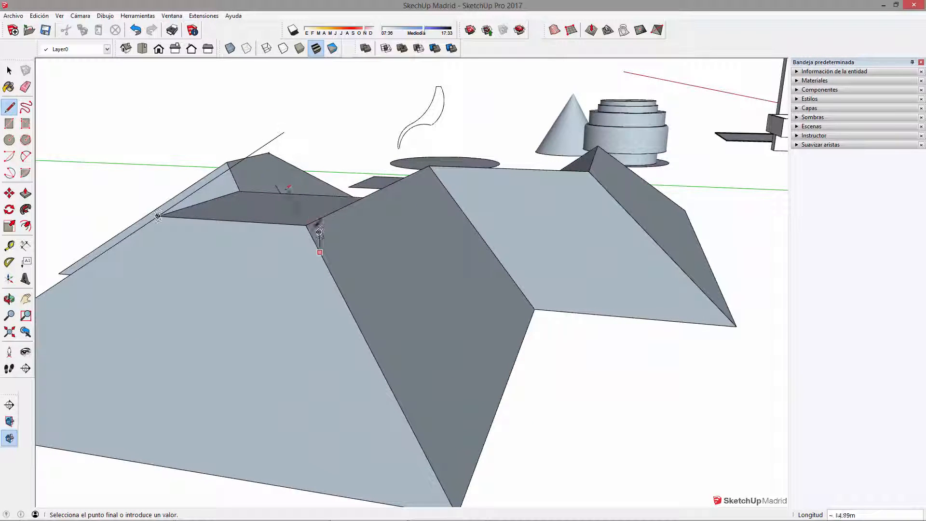
pyautogui.click(256, 122)
# Draw lines from the opening's corners toward the peak to close its triangular faces, undoing the surplus line.
pyautogui.moveTo(292, 202); pyautogui.dragTo(687, 296, button='middle')
pyautogui.press('Escape')
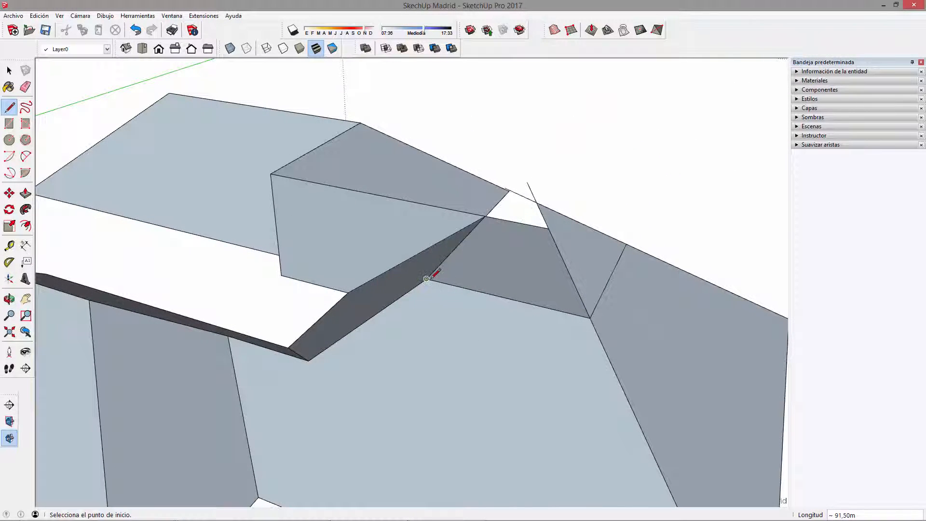
pyautogui.click(537, 202)
pyautogui.moveTo(556, 224); pyautogui.dragTo(391, 140, button='middle')
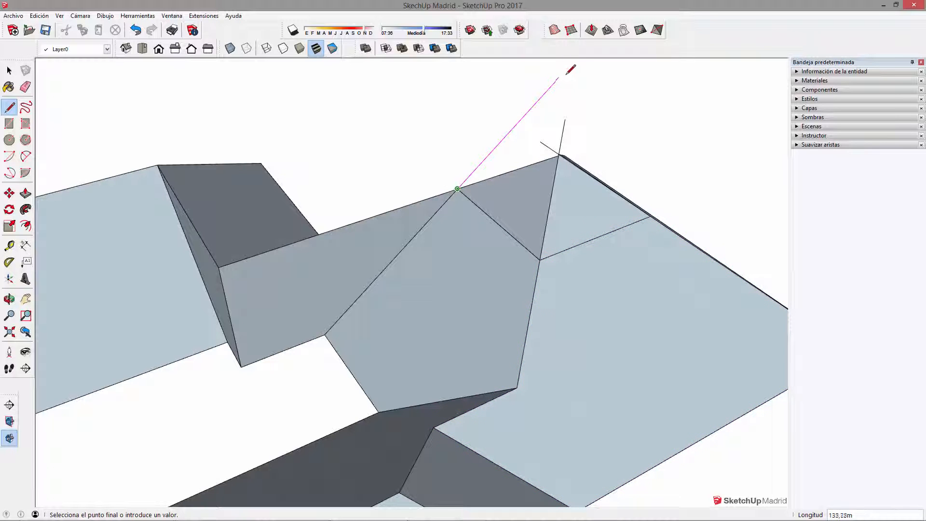
pyautogui.click(575, 60)
pyautogui.moveTo(527, 234)
pyautogui.mouseDown(button='middle')
pyautogui.moveTo(609, 196)
pyautogui.moveTo(393, 233)
pyautogui.moveTo(333, 188)
pyautogui.moveTo(409, 237)
pyautogui.moveTo(463, 212)
pyautogui.moveTo(405, 213)
pyautogui.mouseUp(button='middle')
pyautogui.hotkey('ctrl', 'z')
pyautogui.click(465, 157)
pyautogui.moveTo(465, 157)
pyautogui.mouseDown(button='middle')
pyautogui.moveTo(494, 234)
pyautogui.moveTo(568, 200)
pyautogui.moveTo(542, 273)
pyautogui.moveTo(579, 246)
pyautogui.moveTo(306, 159)
pyautogui.mouseUp(button='middle')
# Erase the line ends that overshoot the peak of the central block.
pyautogui.press('e')
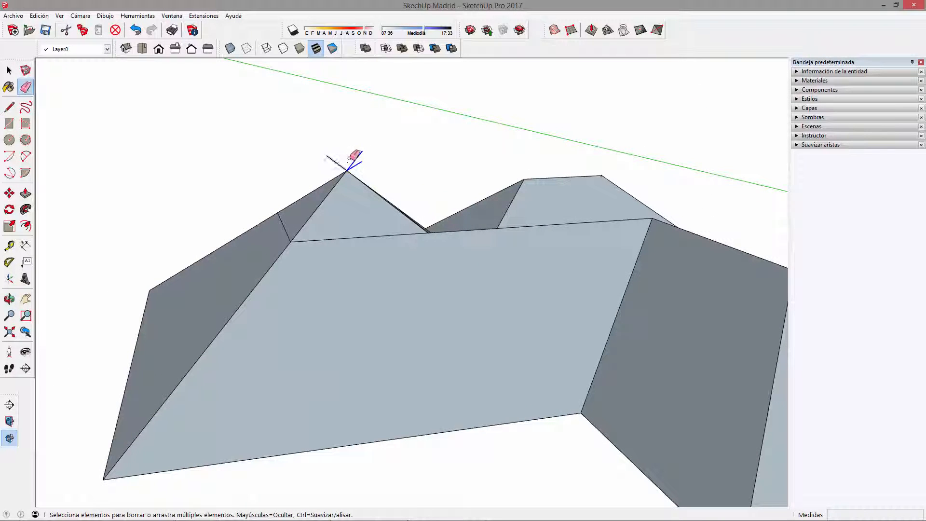
pyautogui.moveTo(373, 247); pyautogui.dragTo(504, 366, button='middle')
pyautogui.press('space')
# Draw a rectangle about 520 m by 210 m on the ground in the empty area beside the roof.
pyautogui.scroll(-6, 505, 366)
pyautogui.moveTo(472, 293)
pyautogui.keyDown('shift'); pyautogui.mouseDown(button='middle')
pyautogui.moveTo(475, 313)
pyautogui.moveTo(453, 192)
pyautogui.moveTo(262, 243)
pyautogui.mouseUp(button='middle'); pyautogui.keyUp('shift')
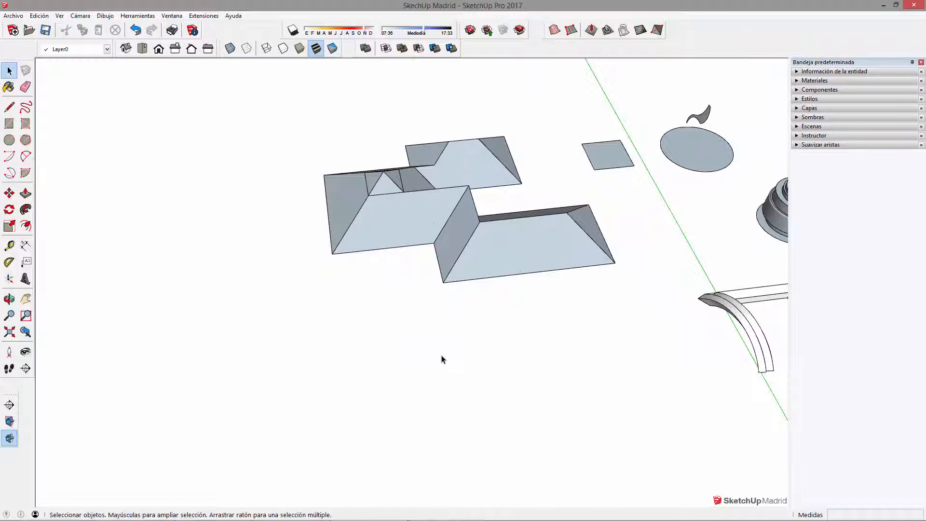
pyautogui.press('r')
pyautogui.click(256, 355)
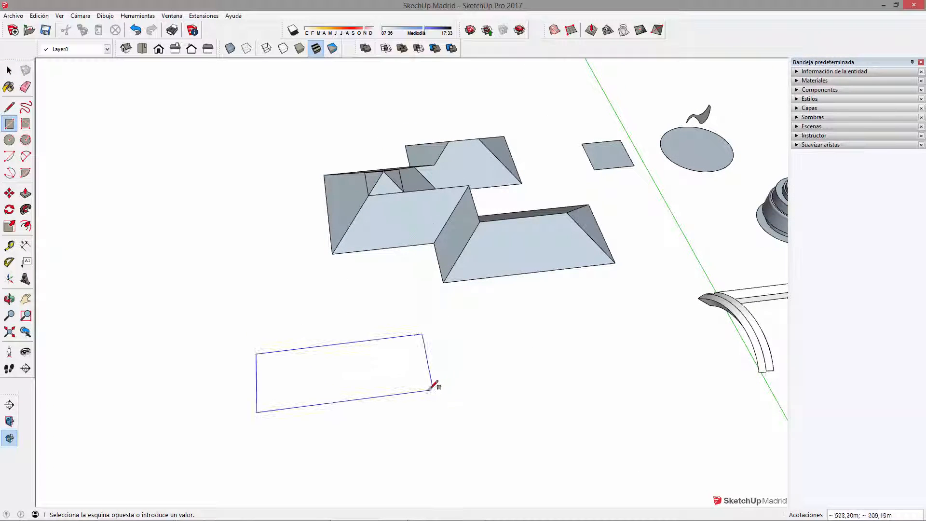
pyautogui.click(425, 388)
pyautogui.press('space')
pyautogui.scroll(-3, 429, 347)
# Select the whole rectangle with its edges and place a copy of it alongside the original.
pyautogui.doubleClick(399, 372)
pyautogui.keyDown('shift'); pyautogui.moveTo(465, 314); pyautogui.dragTo(546, 254, button='middle'); pyautogui.keyUp('shift')
pyautogui.scroll(4, 421, 283)
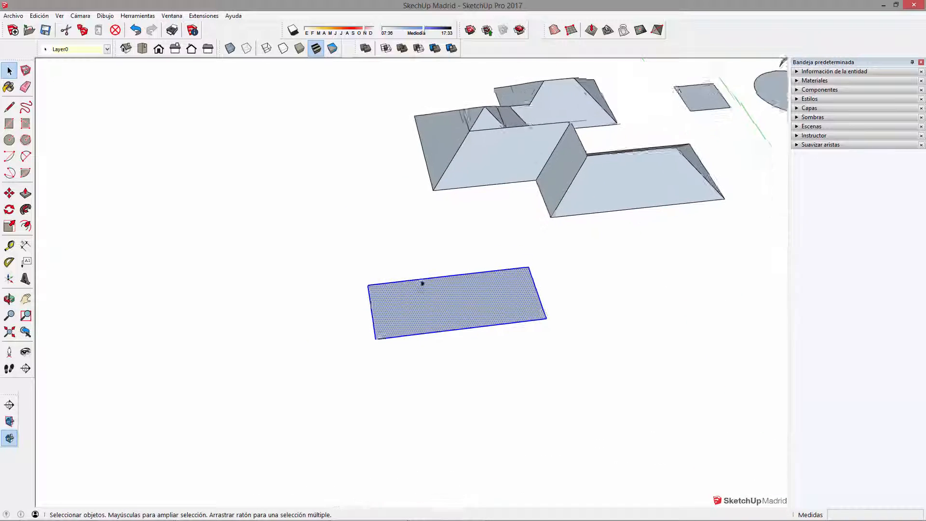
pyautogui.keyDown('shift'); pyautogui.moveTo(420, 284); pyautogui.dragTo(366, 316, button='middle'); pyautogui.keyUp('shift')
pyautogui.moveTo(476, 337); pyautogui.dragTo(461, 314, button='middle')
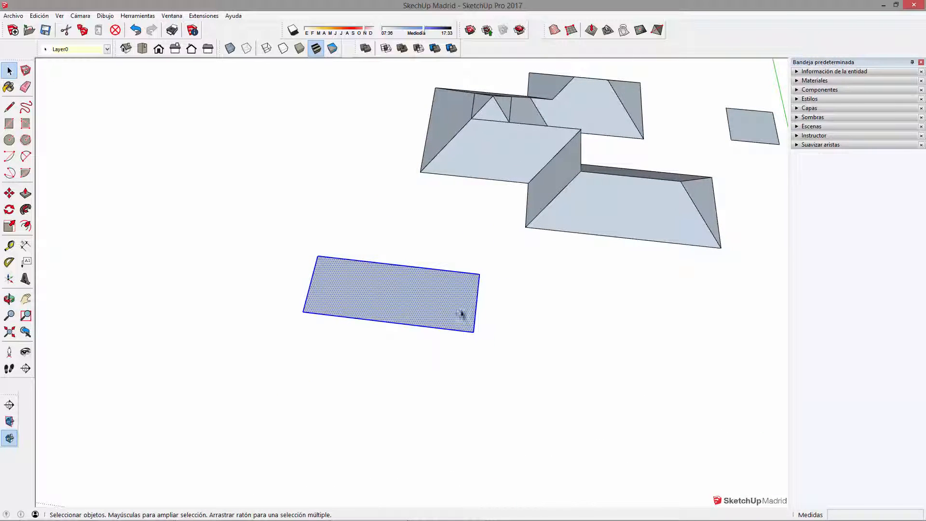
pyautogui.press('m')
pyautogui.press('ctrl')
pyautogui.click(499, 305)
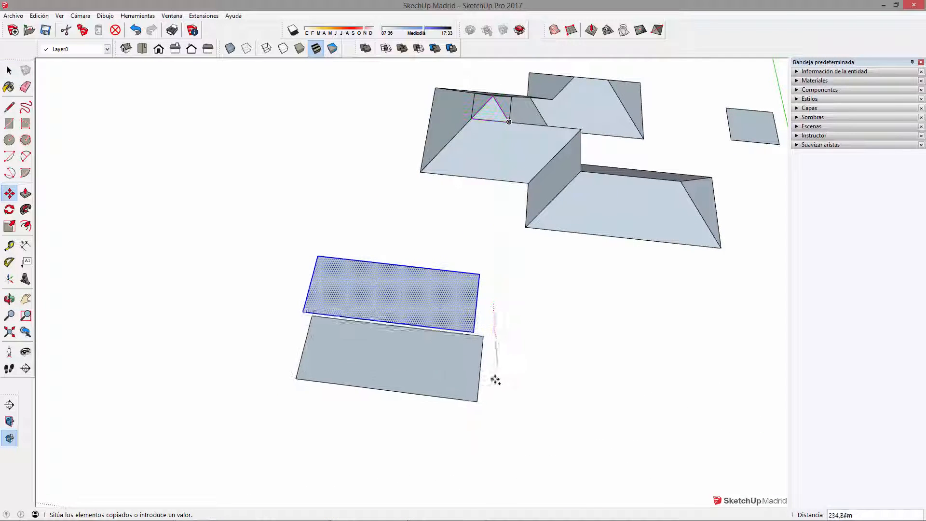
pyautogui.click(466, 384)
# Rotate one rectangle perpendicular to the other and move it corner to corner to form an L-shaped footprint.
pyautogui.press('q')
pyautogui.click(458, 382)
pyautogui.click(404, 375)
pyautogui.click(453, 415)
pyautogui.press('m')
pyautogui.click(495, 379)
pyautogui.click(473, 331)
# Draw a lengthwise centre line through each arm of the L-shaped footprint.
pyautogui.moveTo(387, 392)
pyautogui.mouseDown(button='middle')
pyautogui.moveTo(750, 340)
pyautogui.moveTo(528, 258)
pyautogui.moveTo(460, 313)
pyautogui.moveTo(368, 348)
pyautogui.mouseUp(button='middle')
pyautogui.scroll(2, 372, 352)
pyautogui.press('l')
pyautogui.click(337, 394)
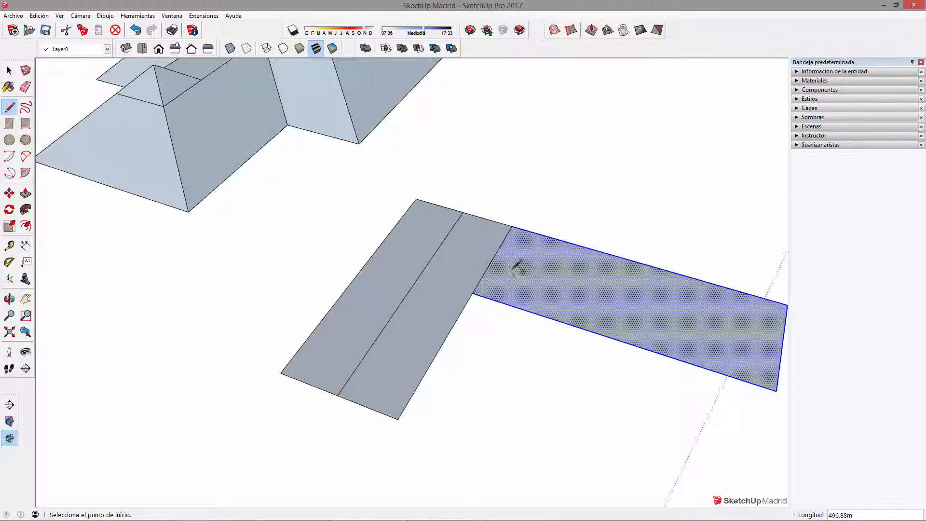
pyautogui.click(494, 256)
pyautogui.click(782, 345)
# Draw a vertical right-triangle profile at the arm's end, from the centre line's endpoint to the outer corner.
pyautogui.moveTo(785, 344); pyautogui.dragTo(514, 256, button='middle')
pyautogui.moveTo(630, 357); pyautogui.dragTo(530, 336, button='middle')
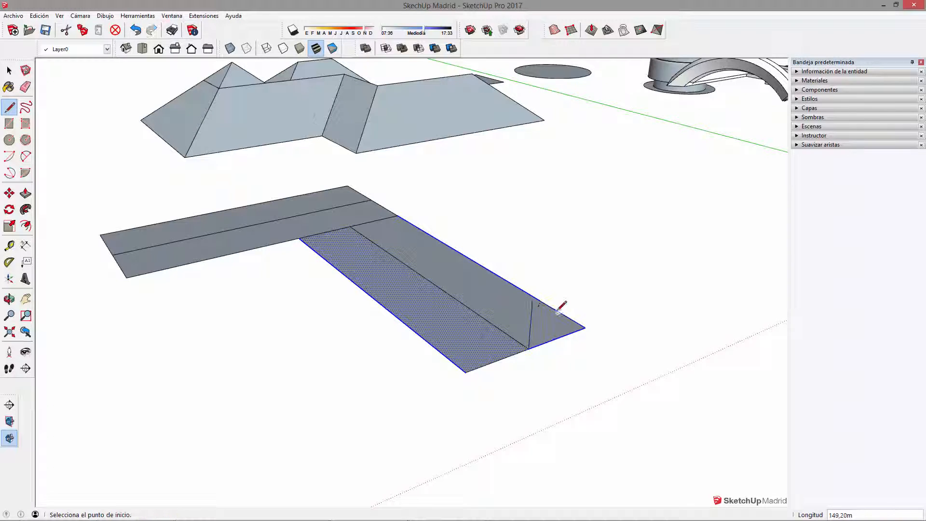
pyautogui.moveTo(537, 321); pyautogui.dragTo(555, 255, button='middle')
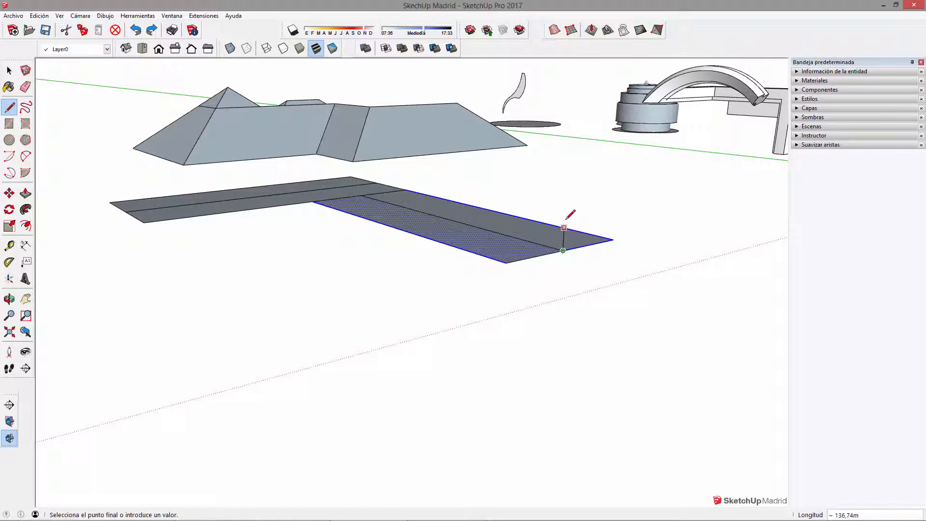
pyautogui.click(613, 240)
pyautogui.scroll(6, 543, 261)
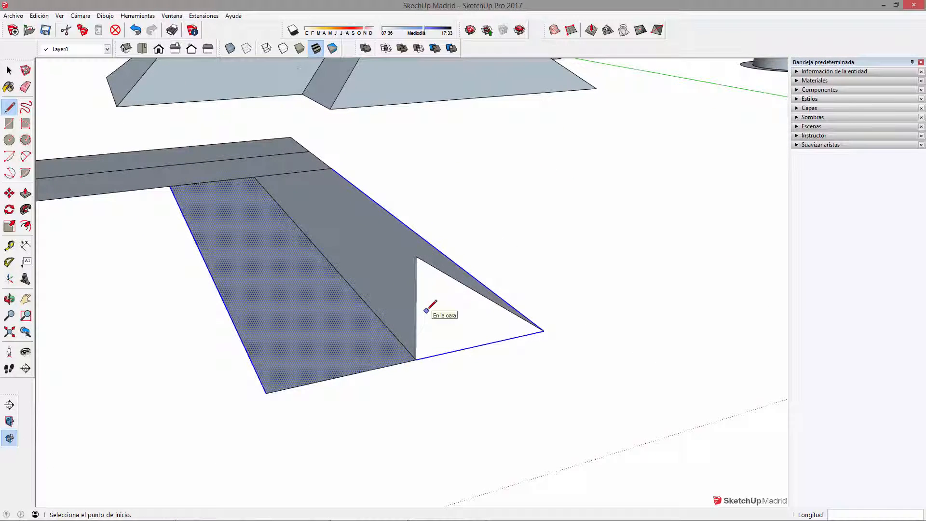
# Lower the apex of the triangular profile by about 22 m to flatten the roof slope.
pyautogui.press('m')
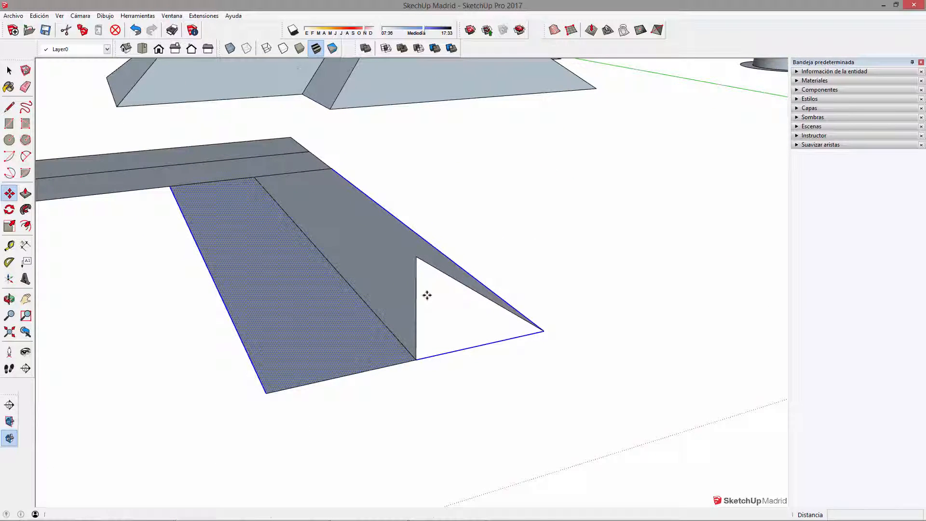
pyautogui.click(415, 255)
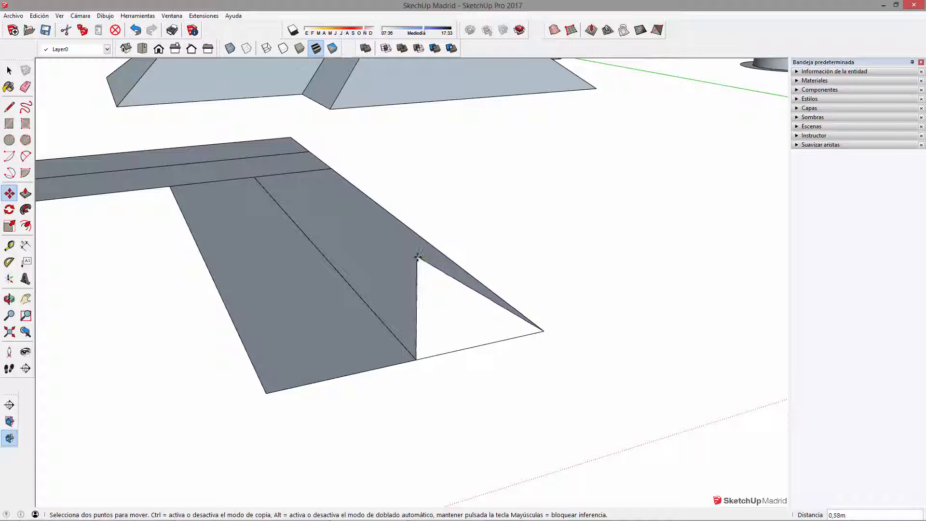
pyautogui.moveTo(428, 266); pyautogui.dragTo(427, 248, button='middle')
pyautogui.press('Escape')
pyautogui.click(420, 236)
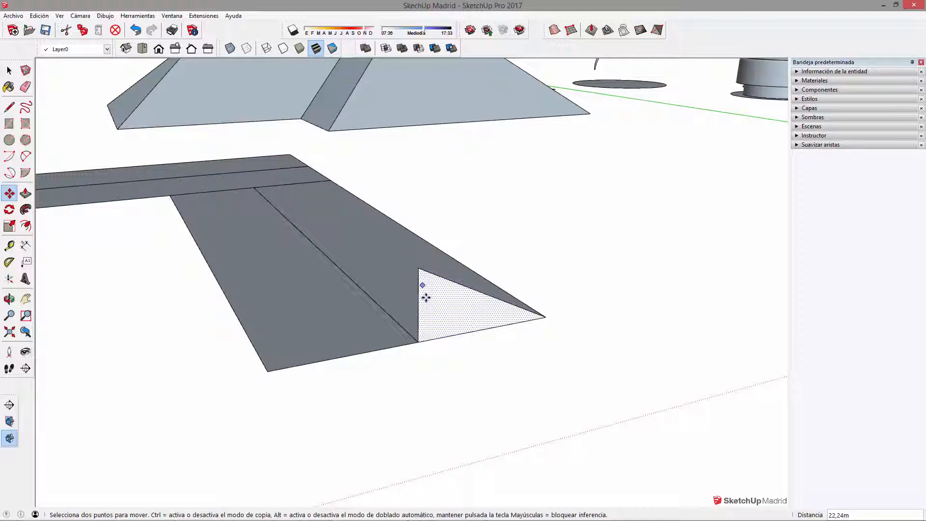
pyautogui.moveTo(427, 297); pyautogui.dragTo(499, 357, button='middle')
pyautogui.scroll(-3, 502, 357)
pyautogui.press('space')
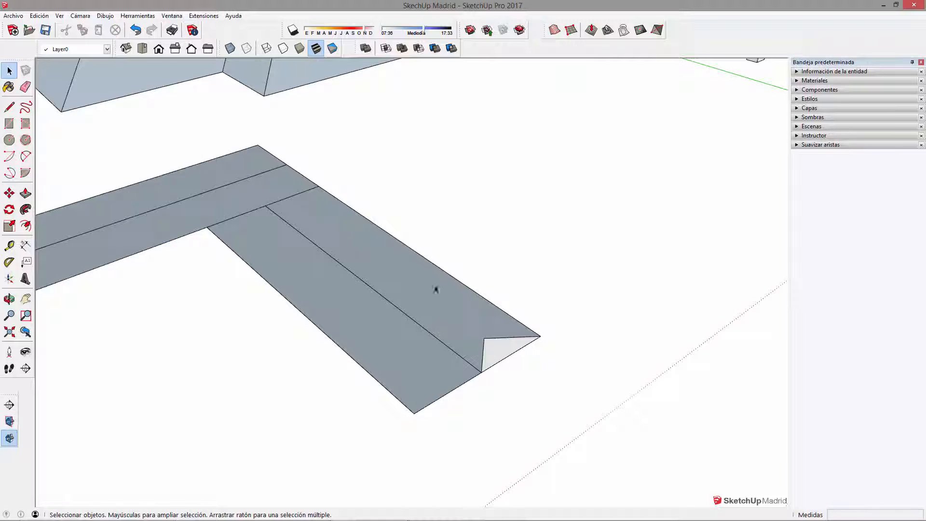
# Erase the centre lines and dividing edges inside the L-shaped footprint to leave a single face.
pyautogui.moveTo(436, 290); pyautogui.dragTo(554, 299, button='middle')
pyautogui.scroll(-1, 553, 300)
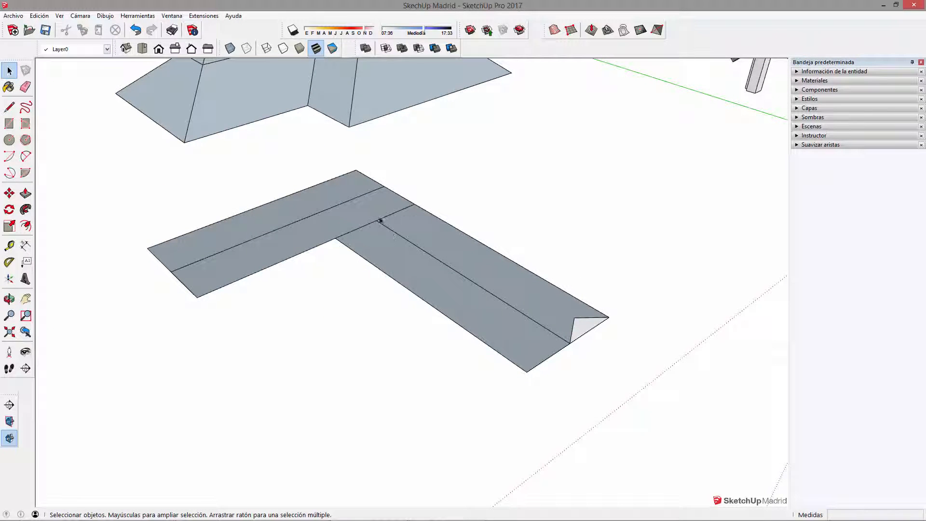
pyautogui.moveTo(404, 228); pyautogui.dragTo(571, 328, button='middle')
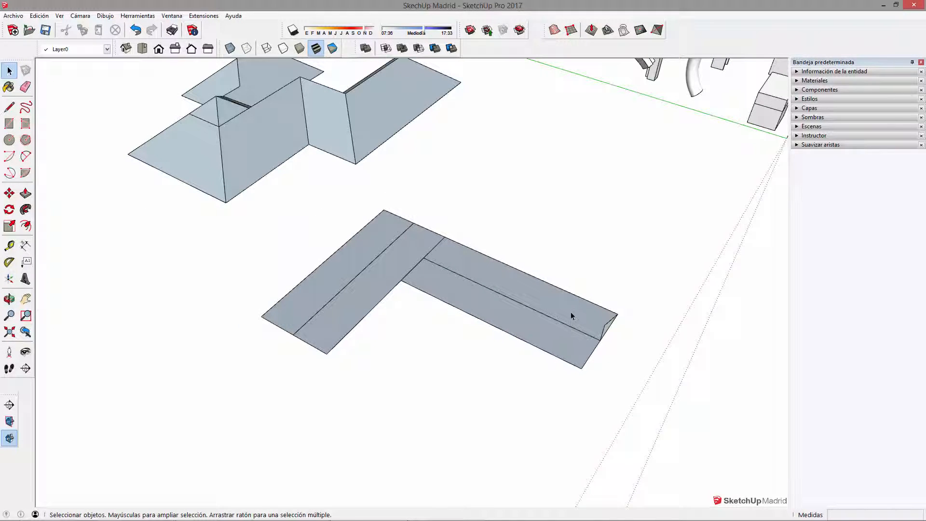
pyautogui.click(555, 316)
pyautogui.press('e')
pyautogui.click(429, 256)
pyautogui.click(403, 237)
pyautogui.moveTo(625, 323)
pyautogui.mouseDown(button='middle')
pyautogui.moveTo(537, 282)
pyautogui.moveTo(502, 291)
pyautogui.mouseUp(button='middle')
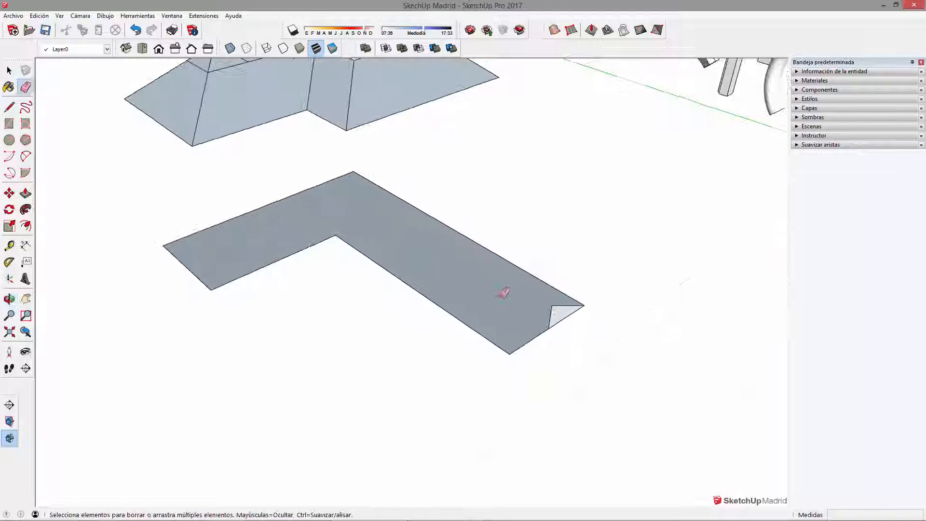
# Sweep the triangular profile around the L-shaped footprint's perimeter with Follow Me to generate a hipped roof.
pyautogui.doubleClick(473, 280)
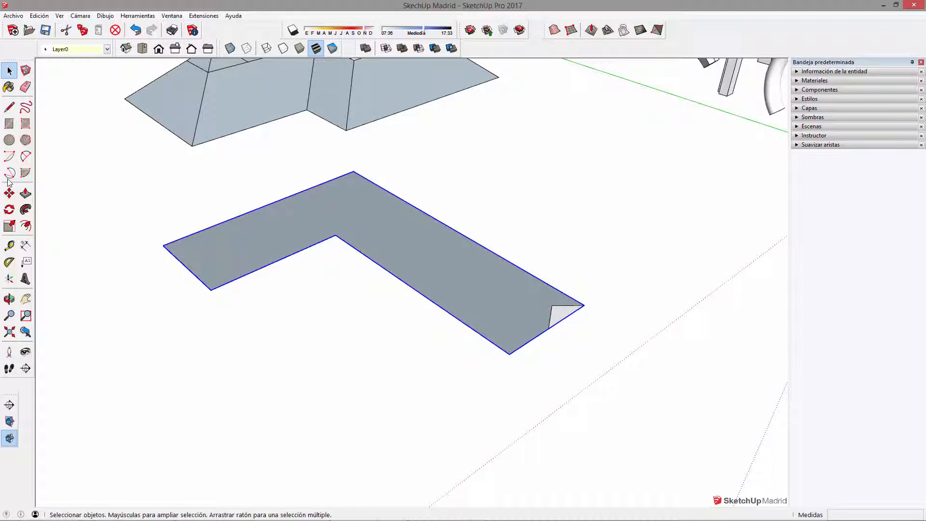
pyautogui.click(26, 209)
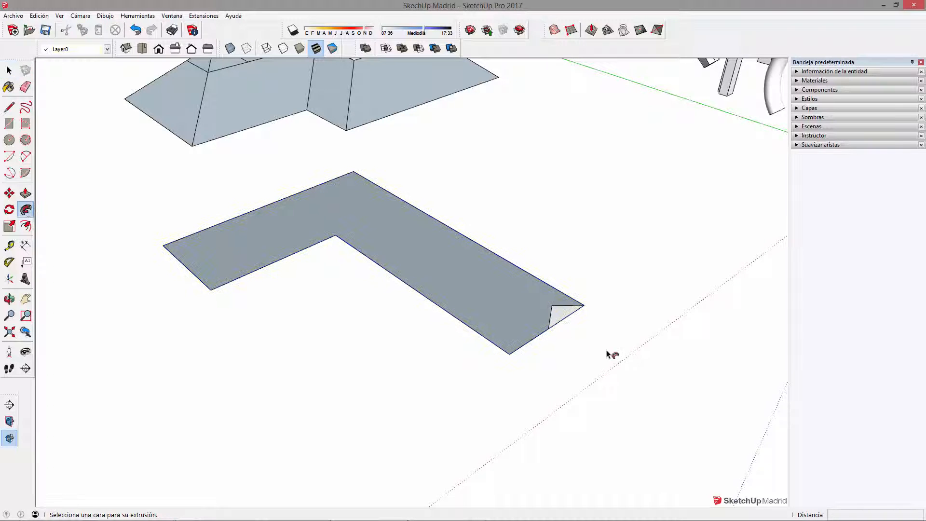
pyautogui.keyDown('alt'); pyautogui.click(558, 317); pyautogui.keyUp('alt')
pyautogui.moveTo(543, 316); pyautogui.dragTo(447, 187, button='middle')
pyautogui.press('space')
pyautogui.scroll(-6, 492, 280)
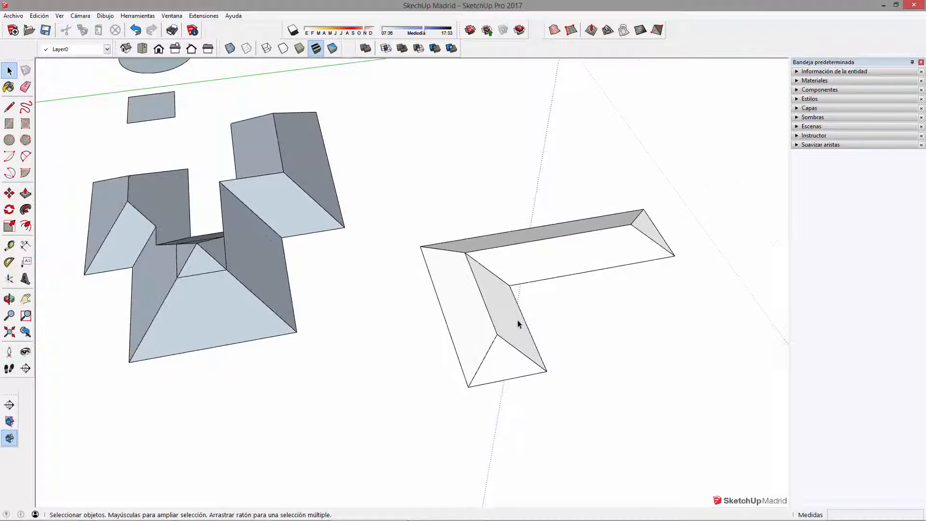
# Review the new L-shaped roof alongside the earlier roof and the other Follow Me examples in the model.
pyautogui.moveTo(516, 321); pyautogui.dragTo(685, 290, button='middle')
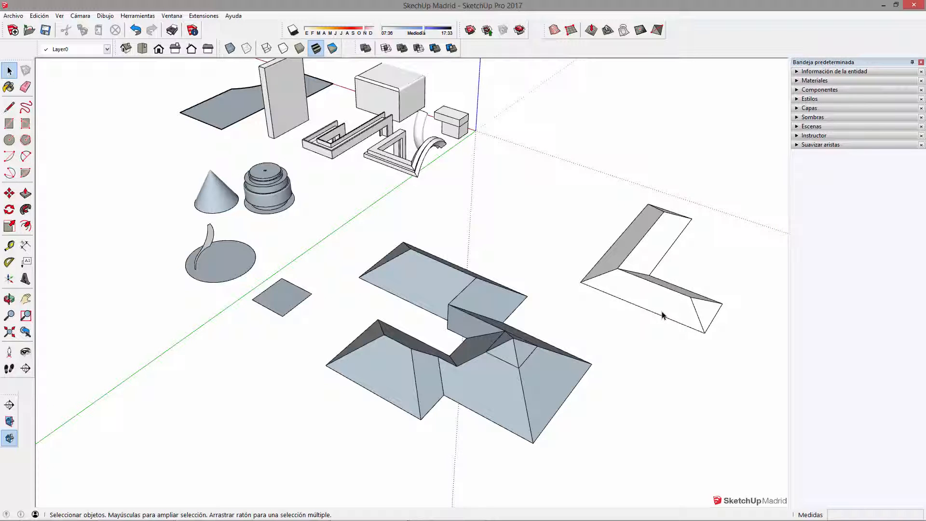
pyautogui.scroll(-2, 554, 323)
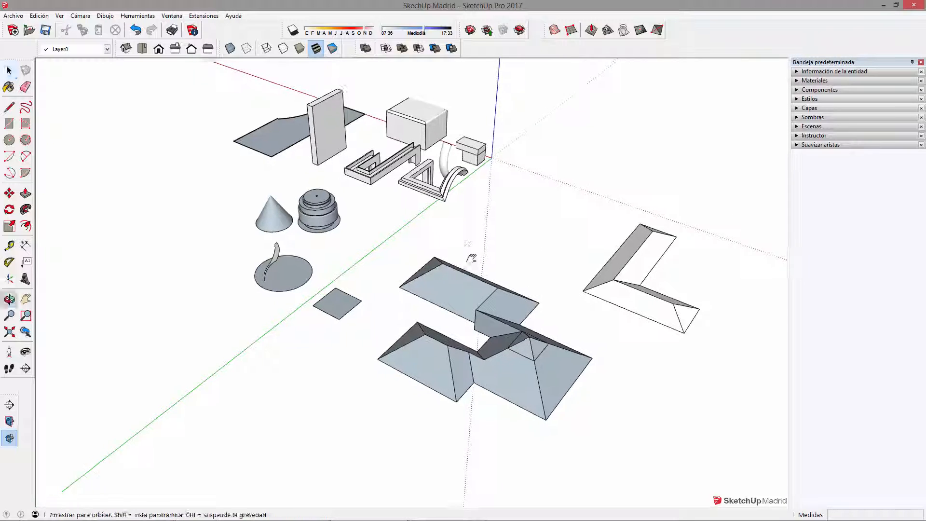
pyautogui.scroll(6, 472, 259)
pyautogui.keyDown('shift'); pyautogui.moveTo(533, 168); pyautogui.dragTo(612, 211, button='middle'); pyautogui.keyUp('shift')
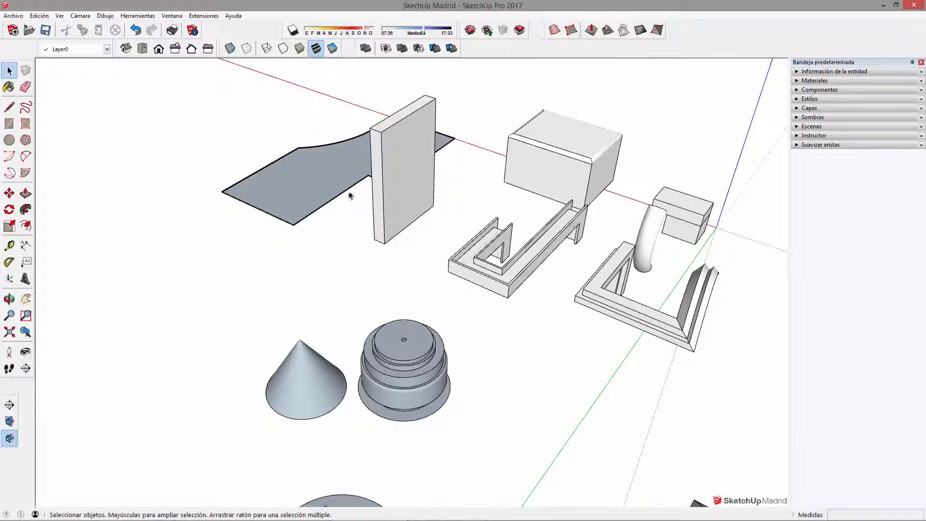
pyautogui.moveTo(657, 245); pyautogui.dragTo(475, 209, button='middle')
pyautogui.scroll(4, 593, 196)
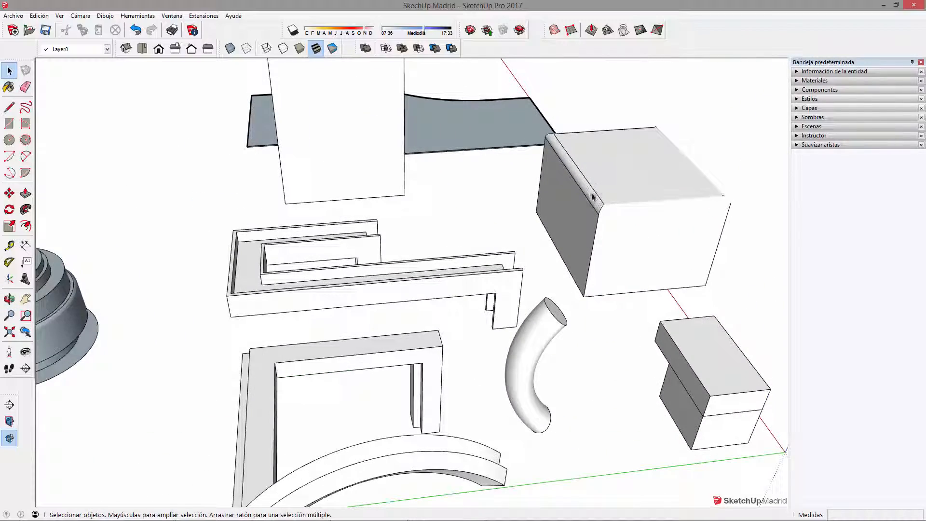
pyautogui.keyDown('shift'); pyautogui.moveTo(576, 245); pyautogui.dragTo(733, 313, button='middle'); pyautogui.keyUp('shift')
pyautogui.scroll(8, 268, 155)
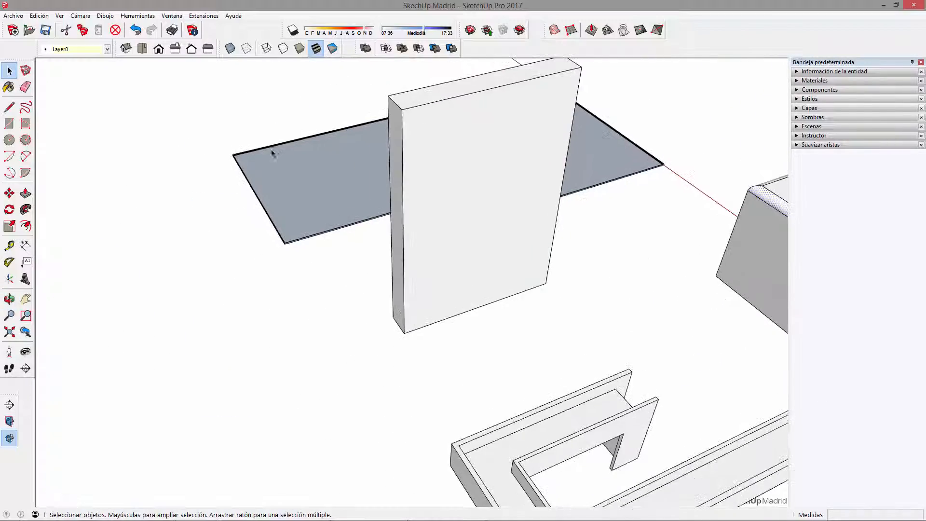
# Examine the slab, turned solids, frames and both hipped roofs from several sides of the model.
pyautogui.scroll(2, 251, 159)
pyautogui.moveTo(246, 153); pyautogui.dragTo(704, 165, button='middle')
pyautogui.scroll(-8, 525, 180)
pyautogui.keyDown('shift'); pyautogui.moveTo(661, 193); pyautogui.dragTo(384, 140, button='middle'); pyautogui.keyUp('shift')
pyautogui.keyDown('shift'); pyautogui.moveTo(599, 306); pyautogui.dragTo(446, 251, button='middle'); pyautogui.keyUp('shift')
pyautogui.scroll(-5, 473, 266)
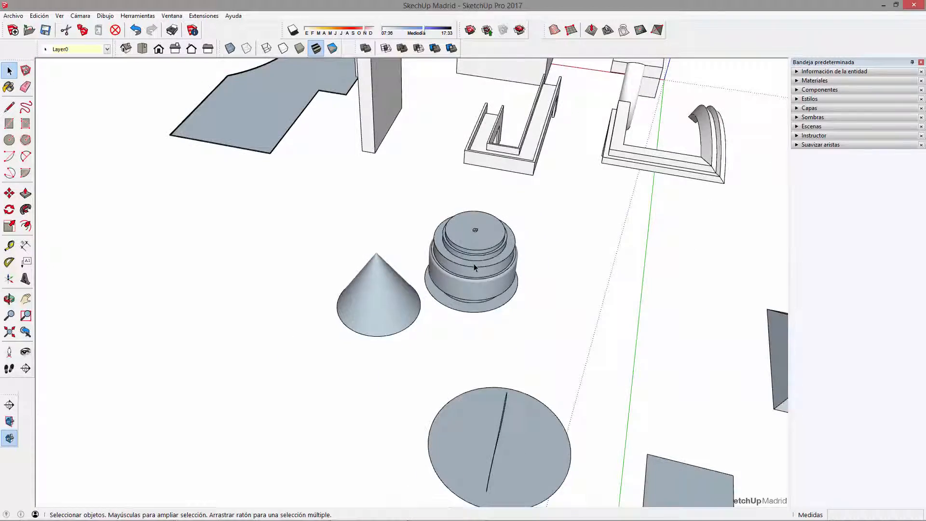
pyautogui.moveTo(505, 318); pyautogui.dragTo(533, 343, button='middle')
pyautogui.scroll(-1, 389, 299)
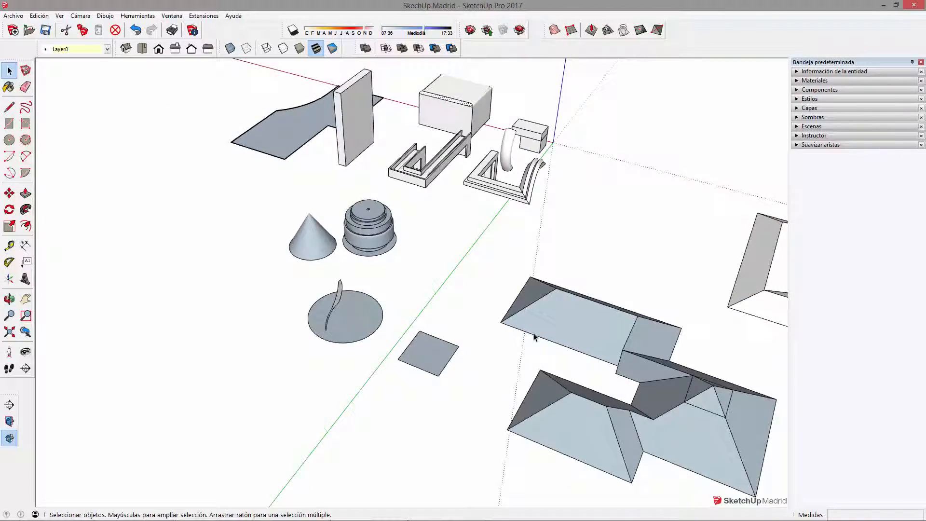
pyautogui.scroll(-2, 533, 337)
pyautogui.moveTo(597, 351); pyautogui.dragTo(398, 314, button='middle')
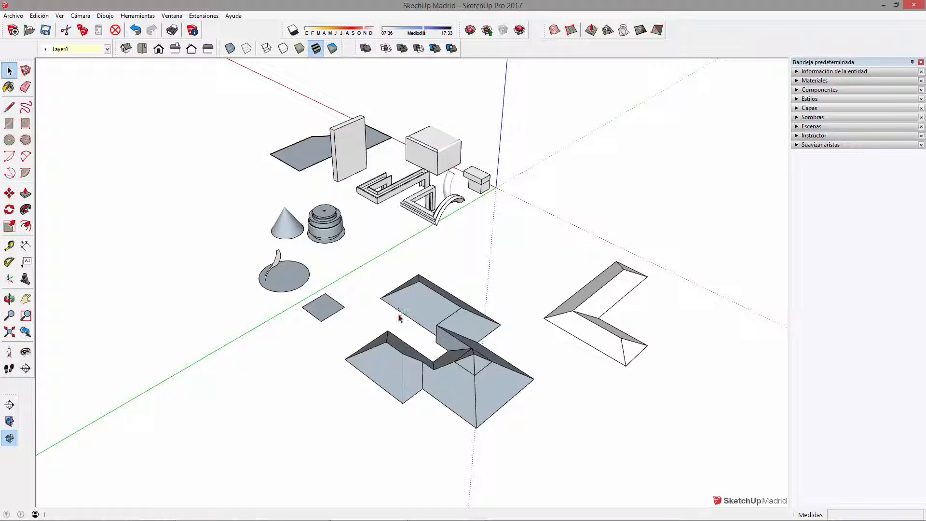
pyautogui.moveTo(625, 310); pyautogui.dragTo(145, 224, button='middle')
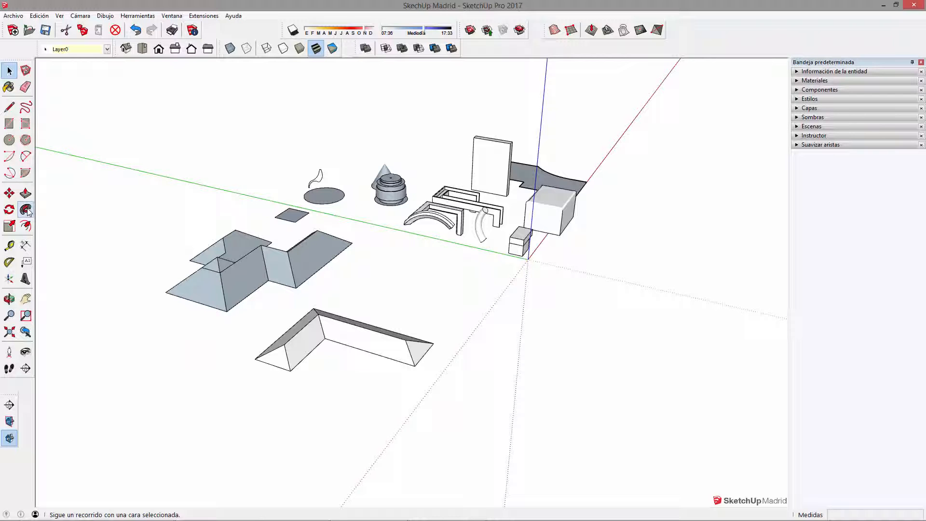
# Draw a large rectangle in the empty area near the origin and extrude it about 153 m into a box.
pyautogui.moveTo(610, 314); pyautogui.dragTo(510, 275, button='middle')
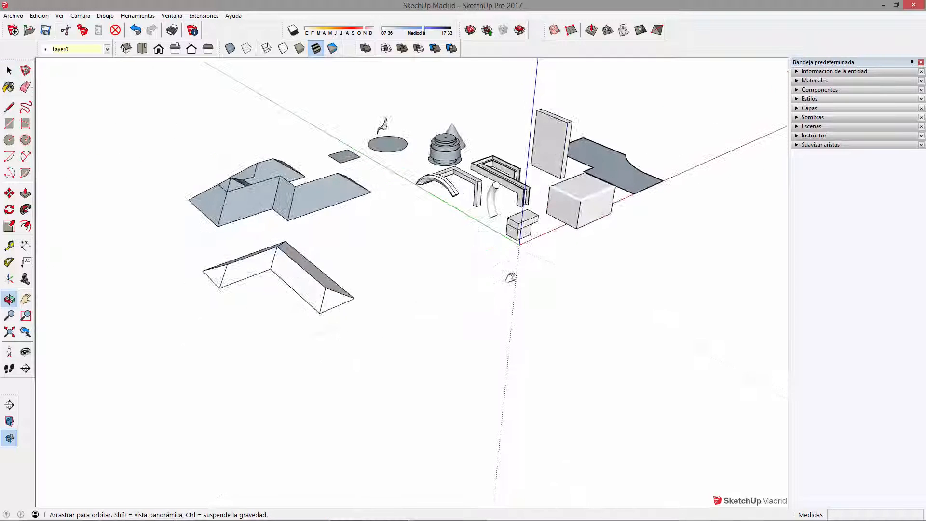
pyautogui.press('r')
pyautogui.click(422, 326)
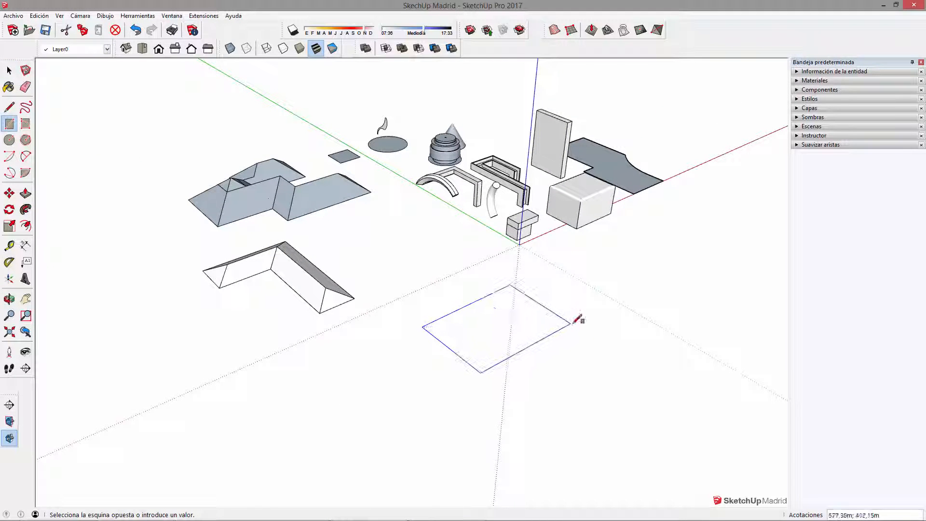
pyautogui.click(623, 326)
pyautogui.press('p')
pyautogui.moveTo(527, 325); pyautogui.dragTo(558, 356)
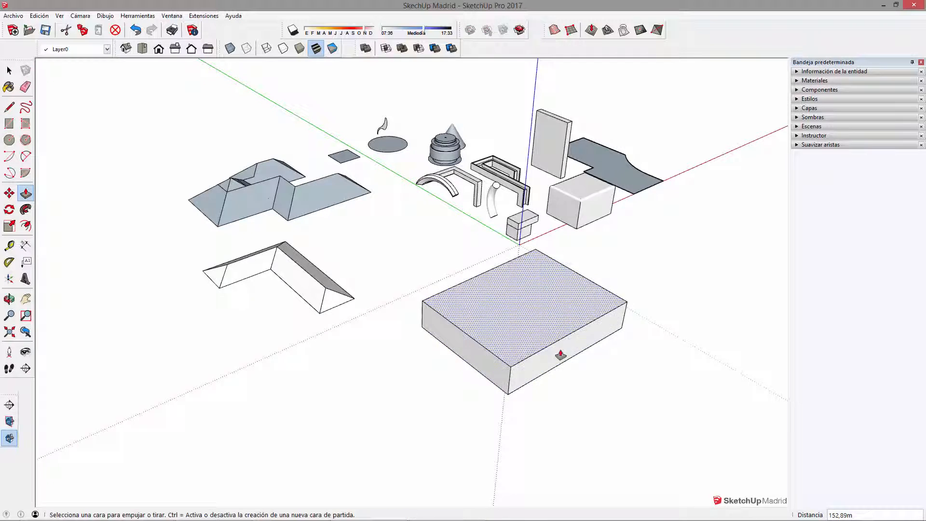
# Draw two linked arcs across one side face of the box to form an S-shaped path curve.
pyautogui.moveTo(558, 355); pyautogui.dragTo(474, 310, button='middle')
pyautogui.press('a')
pyautogui.scroll(4, 450, 301)
pyautogui.click(398, 322)
pyautogui.click(577, 285)
pyautogui.click(500, 315)
pyautogui.click(694, 259)
pyautogui.click(671, 246)
# Draw two linked arcs on the adjacent side face, starting at the path curve's corner end, bulging about 23 m and 55 m.
pyautogui.moveTo(671, 246); pyautogui.dragTo(523, 353, button='middle')
pyautogui.press('a')
pyautogui.click(525, 357)
pyautogui.click(429, 316)
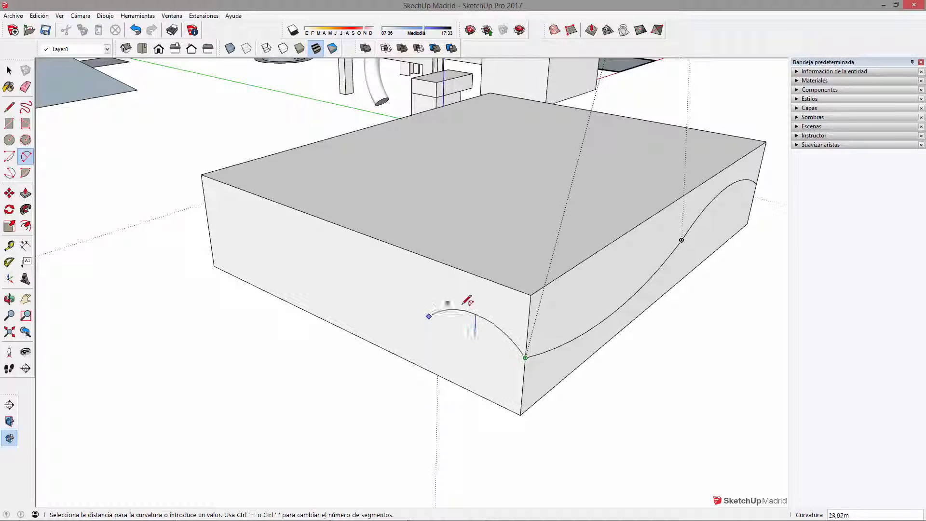
pyautogui.click(475, 313)
pyautogui.click(428, 316)
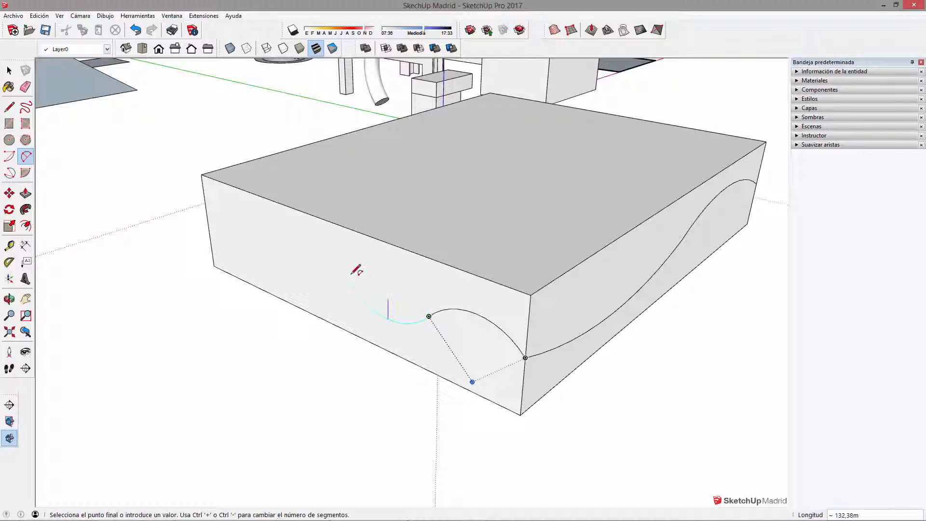
pyautogui.click(293, 243)
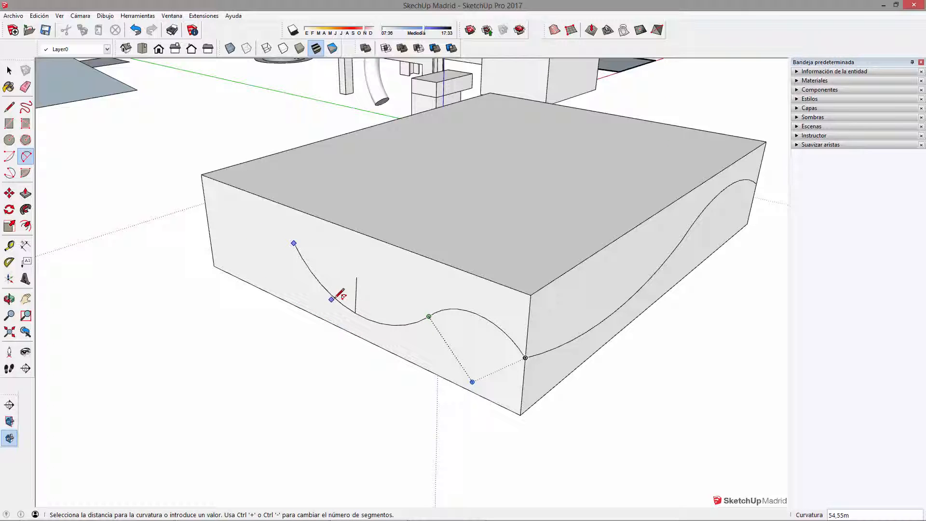
pyautogui.click(337, 296)
# Add a third arc reaching the face's far vertical edge to complete the wavy line.
pyautogui.moveTo(341, 296); pyautogui.dragTo(715, 271, button='middle')
pyautogui.click(413, 267)
pyautogui.click(241, 287)
pyautogui.click(328, 245)
pyautogui.press('space')
# Select the three-arc wavy line and copy it slightly downward along the box corner to form a thin strip profile.
pyautogui.moveTo(502, 304); pyautogui.dragTo(350, 295, button='middle')
pyautogui.keyDown('shift'); pyautogui.click(495, 274); pyautogui.keyUp('shift')
pyautogui.keyDown('shift'); pyautogui.click(501, 274); pyautogui.keyUp('shift')
pyautogui.keyDown('shift'); pyautogui.click(511, 262); pyautogui.keyUp('shift')
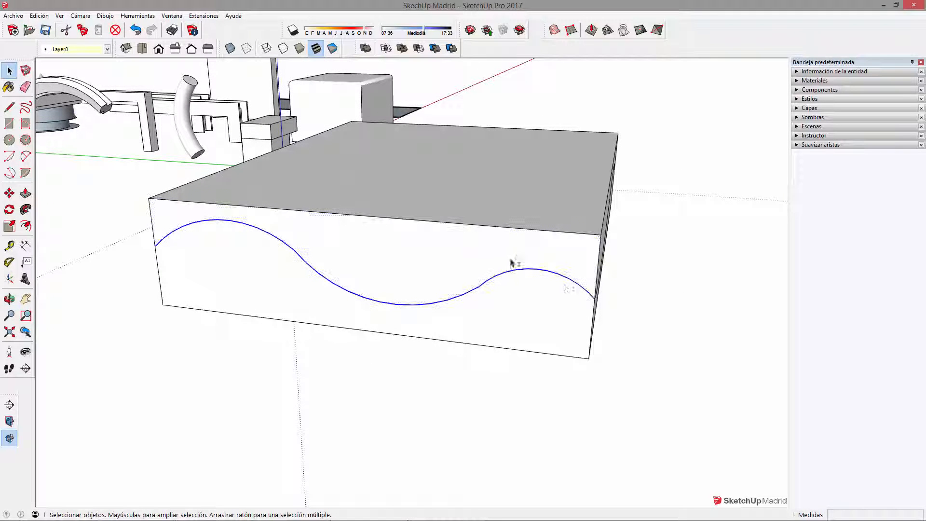
pyautogui.press('m')
pyautogui.press('ctrl')
pyautogui.click(596, 298)
pyautogui.click(594, 311)
pyautogui.moveTo(540, 306)
pyautogui.mouseDown(button='middle')
pyautogui.moveTo(513, 301)
pyautogui.moveTo(488, 314)
pyautogui.mouseUp(button='middle')
# Select the strip profile with the adjoining path curve and copy both to the empty space beside the box.
pyautogui.click(461, 297)
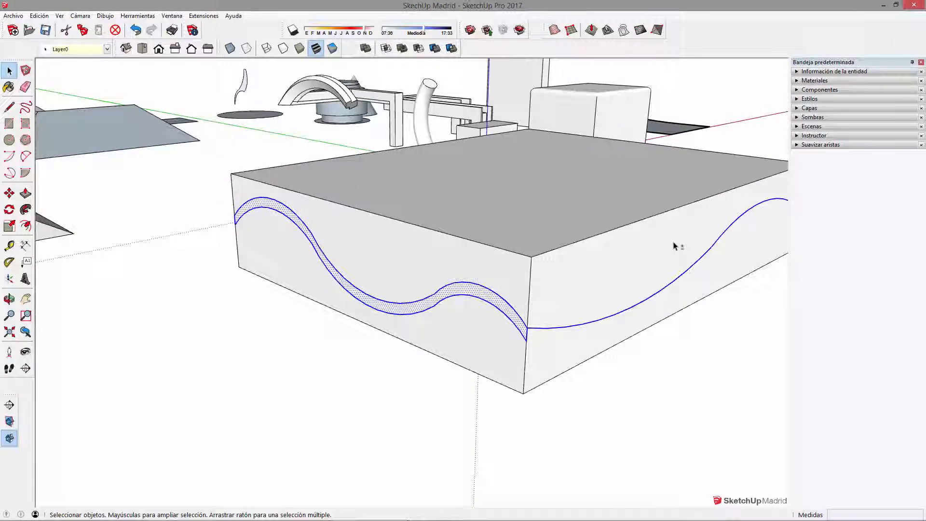
pyautogui.scroll(-10, 381, 294)
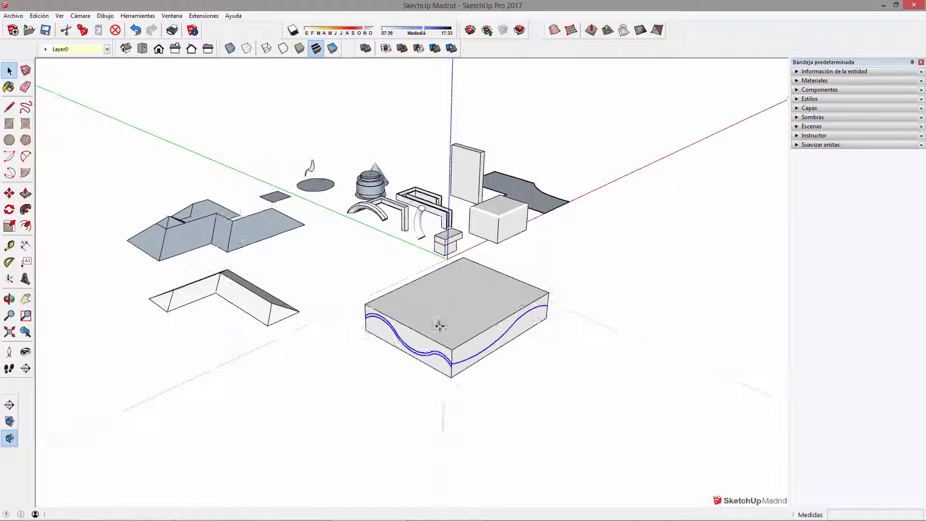
pyautogui.press('m')
pyautogui.press('ctrl')
pyautogui.click(468, 393)
pyautogui.click(637, 491)
pyautogui.moveTo(637, 491)
pyautogui.keyDown('shift'); pyautogui.mouseDown(button='middle')
pyautogui.moveTo(577, 373)
pyautogui.moveTo(424, 371)
pyautogui.moveTo(675, 393)
pyautogui.mouseUp(button='middle'); pyautogui.keyUp('shift')
# Sweep the copied strip profile along the copied path curve with Follow Me to generate a double-curved surface.
pyautogui.press('space')
pyautogui.click(431, 373)
pyautogui.moveTo(718, 381); pyautogui.dragTo(655, 274)
pyautogui.scroll(3, 665, 386)
pyautogui.moveTo(667, 390); pyautogui.dragTo(449, 306, button='middle')
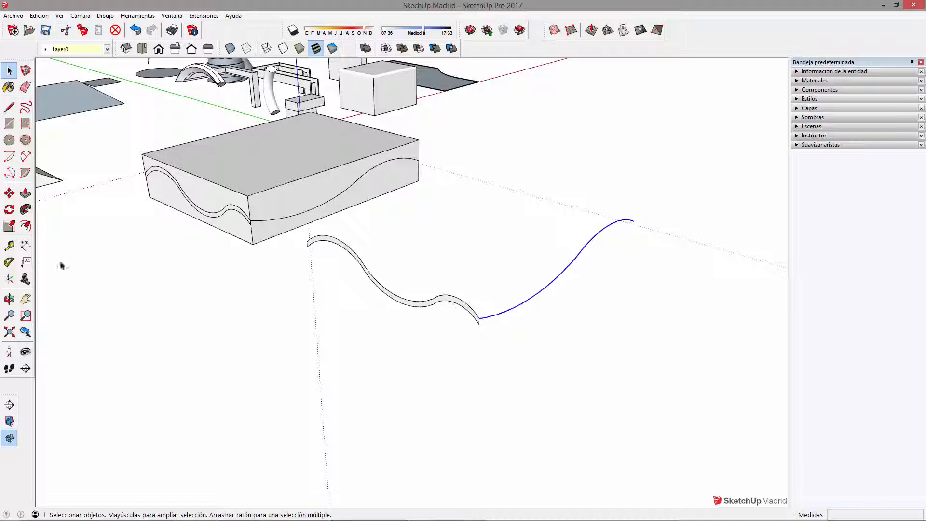
pyautogui.click(26, 210)
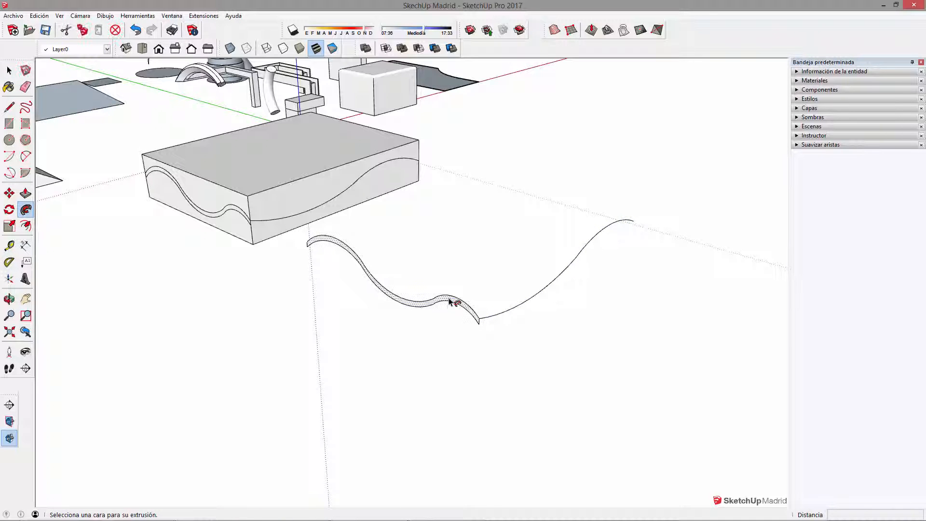
pyautogui.click(449, 302)
pyautogui.moveTo(496, 305)
pyautogui.mouseDown(button='middle')
pyautogui.moveTo(382, 258)
pyautogui.moveTo(376, 212)
pyautogui.moveTo(395, 165)
pyautogui.moveTo(535, 250)
pyautogui.moveTo(588, 173)
pyautogui.moveTo(459, 126)
pyautogui.moveTo(410, 166)
pyautogui.moveTo(481, 234)
pyautogui.moveTo(541, 367)
pyautogui.moveTo(474, 356)
pyautogui.moveTo(525, 407)
pyautogui.moveTo(608, 355)
pyautogui.mouseUp(button='middle')
pyautogui.scroll(2, 548, 330)
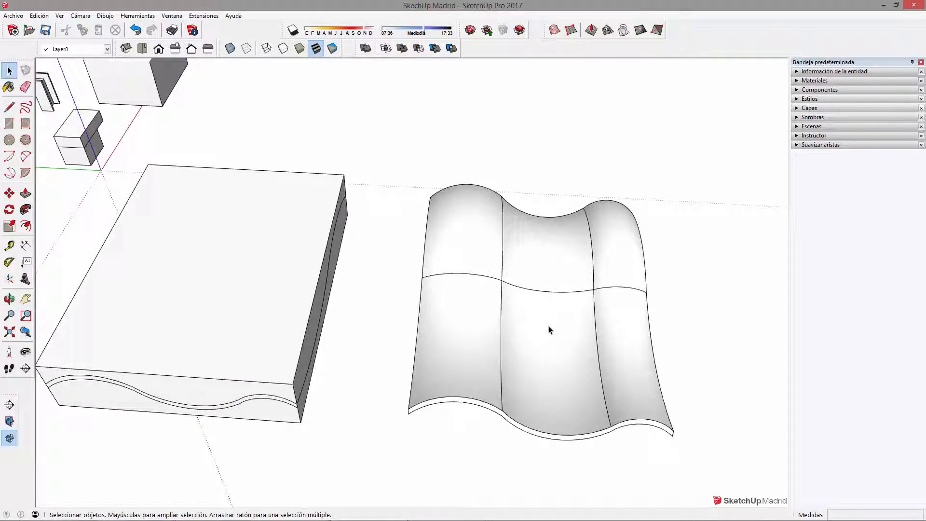
# Smooth out part of one lengthwise dividing edge on the curved surface with the Eraser.
pyautogui.moveTo(490, 253); pyautogui.dragTo(502, 325, button='middle')
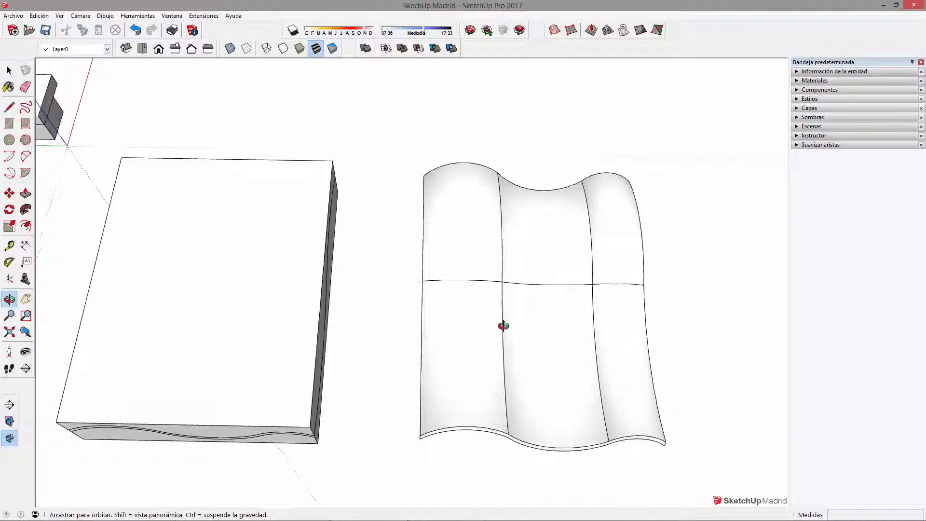
pyautogui.press('e')
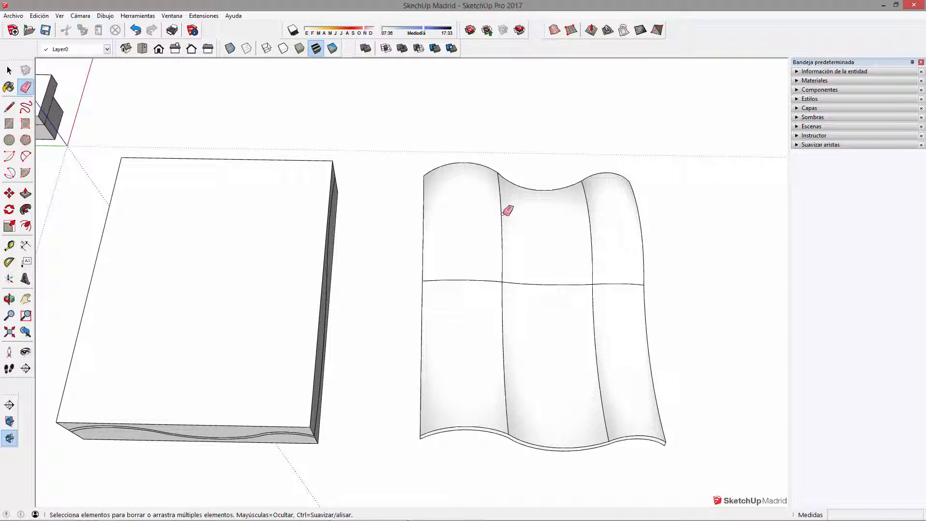
pyautogui.scroll(-2, 535, 301)
pyautogui.press('space')
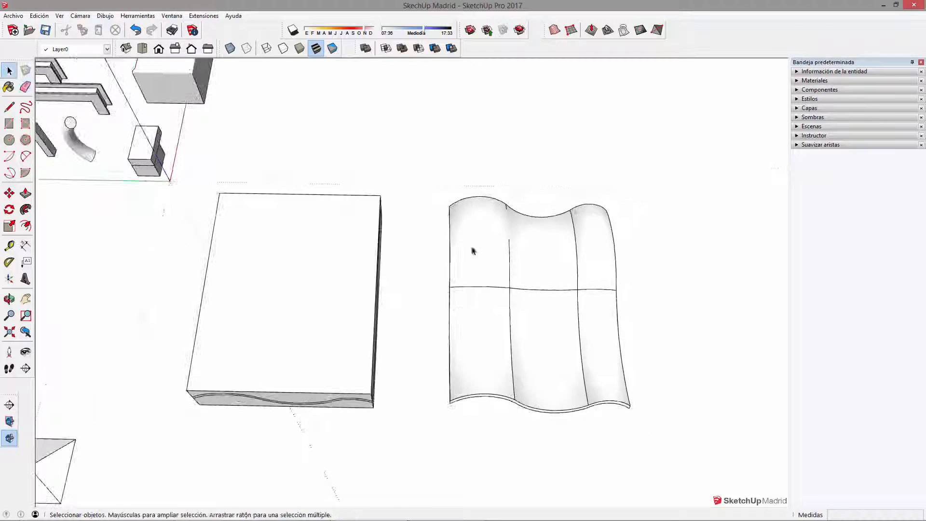
# Try to window-select the crosswise dividing edge in the middle of the curved surface.
pyautogui.moveTo(660, 329); pyautogui.dragTo(641, 324)
pyautogui.moveTo(592, 306)
pyautogui.mouseDown(button='middle')
pyautogui.moveTo(430, 151)
pyautogui.moveTo(396, 143)
pyautogui.moveTo(428, 271)
pyautogui.moveTo(580, 386)
pyautogui.moveTo(473, 330)
pyautogui.moveTo(474, 427)
pyautogui.mouseUp(button='middle')
pyautogui.scroll(2, 525, 375)
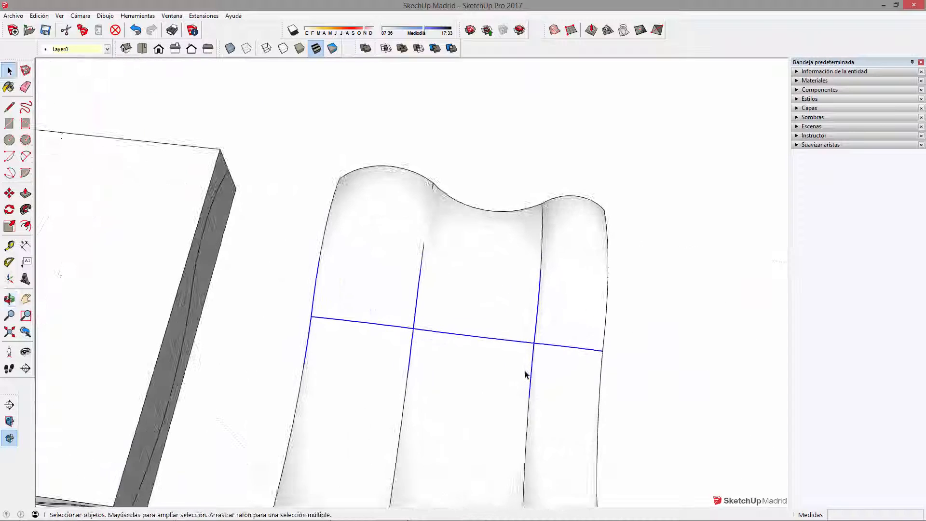
pyautogui.moveTo(459, 345); pyautogui.dragTo(592, 360)
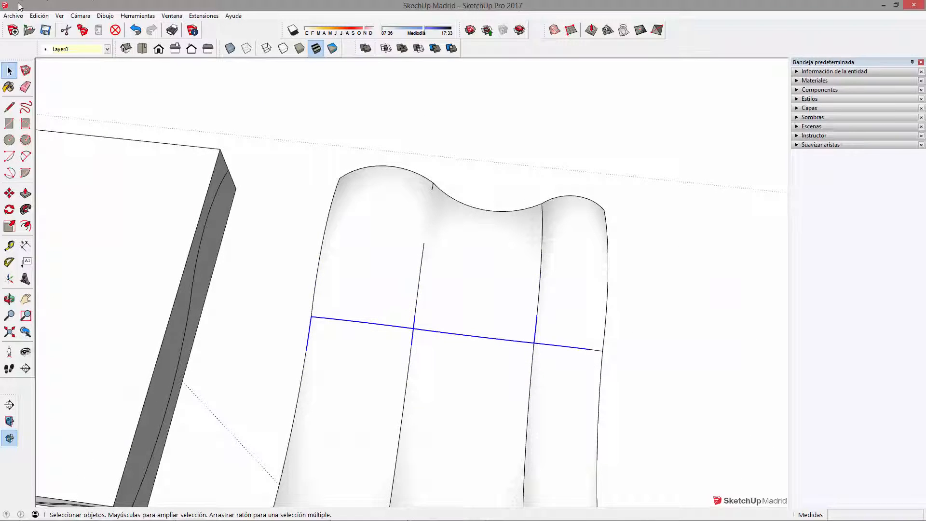
# Switch the camera to parallel projection and show the curved surface from the top.
pyautogui.scroll(-3, 442, 268)
pyautogui.click(60, 16)
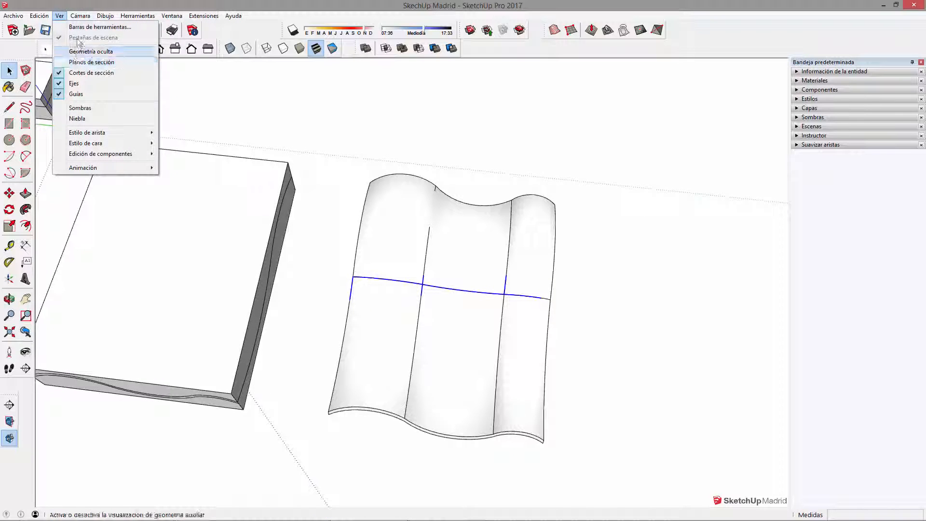
pyautogui.moveTo(80, 15)
pyautogui.click(92, 61)
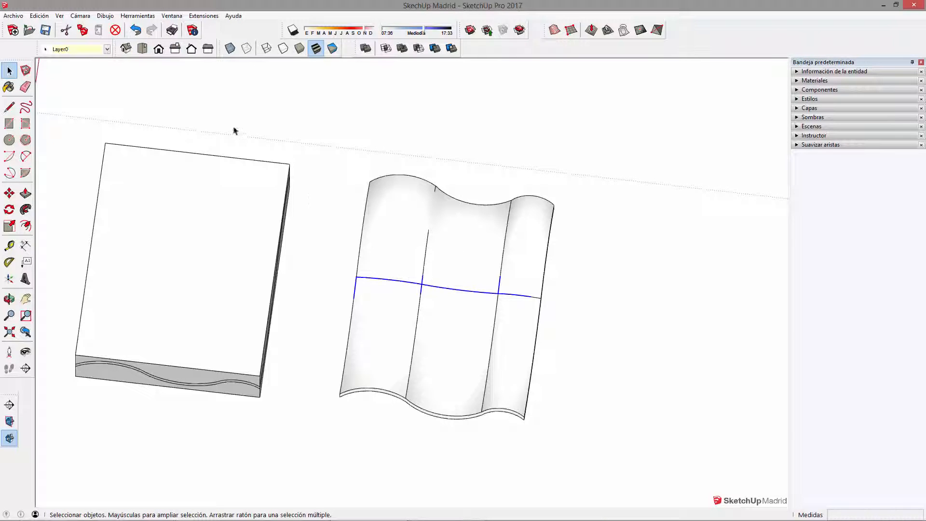
pyautogui.click(142, 48)
pyautogui.keyDown('shift'); pyautogui.moveTo(401, 341); pyautogui.dragTo(408, 225, button='middle'); pyautogui.keyUp('shift')
pyautogui.scroll(2, 425, 270)
# Window-select the two lengthwise dividing edges and the crosswise middle edge of the curved surface.
pyautogui.moveTo(560, 287); pyautogui.dragTo(552, 293)
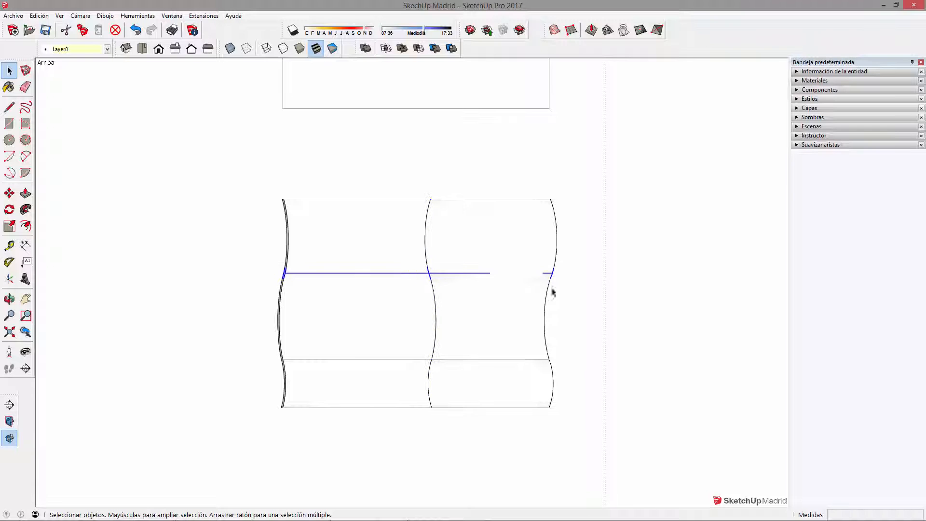
pyautogui.moveTo(272, 353); pyautogui.dragTo(561, 367)
pyautogui.scroll(3, 295, 283)
pyautogui.moveTo(315, 274); pyautogui.dragTo(806, 277)
pyautogui.hotkey('shift', 'z')
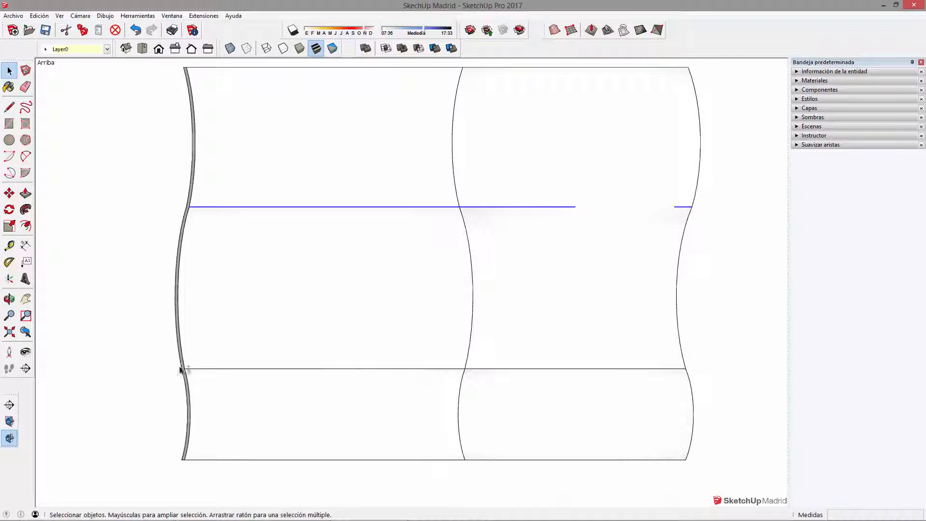
pyautogui.moveTo(230, 374); pyautogui.dragTo(699, 377)
pyautogui.scroll(-1, 574, 377)
pyautogui.scroll(-1, 570, 377)
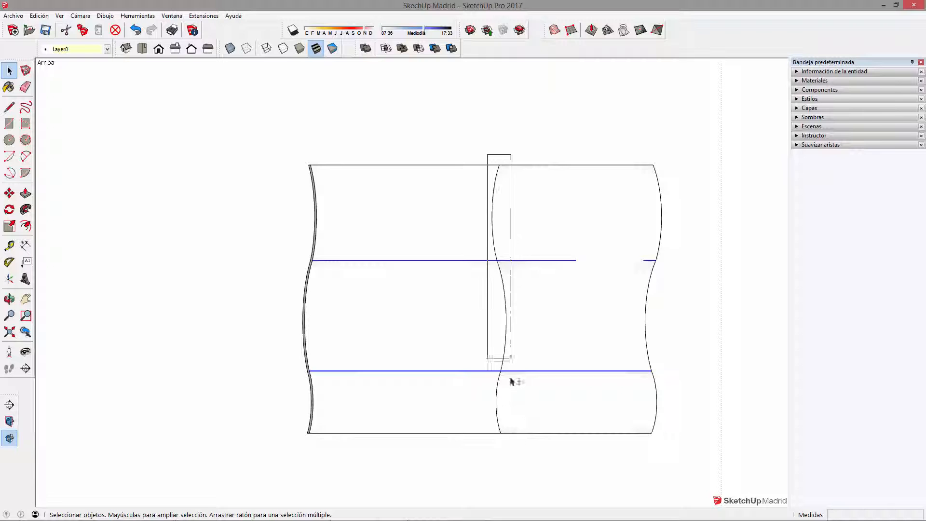
pyautogui.keyDown('shift'); pyautogui.moveTo(516, 451); pyautogui.dragTo(516, 450); pyautogui.keyUp('shift')
# Add the missed edge segment to the selection and soften all the dividing edges with a large angle between normals.
pyautogui.moveTo(619, 347); pyautogui.dragTo(461, 317, button='middle')
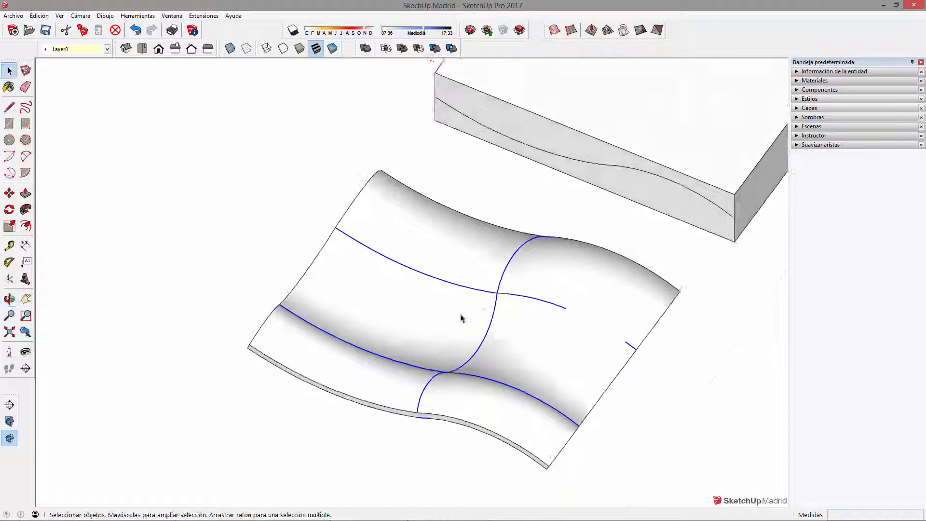
pyautogui.scroll(2, 508, 294)
pyautogui.keyDown('shift'); pyautogui.click(515, 289); pyautogui.keyUp('shift')
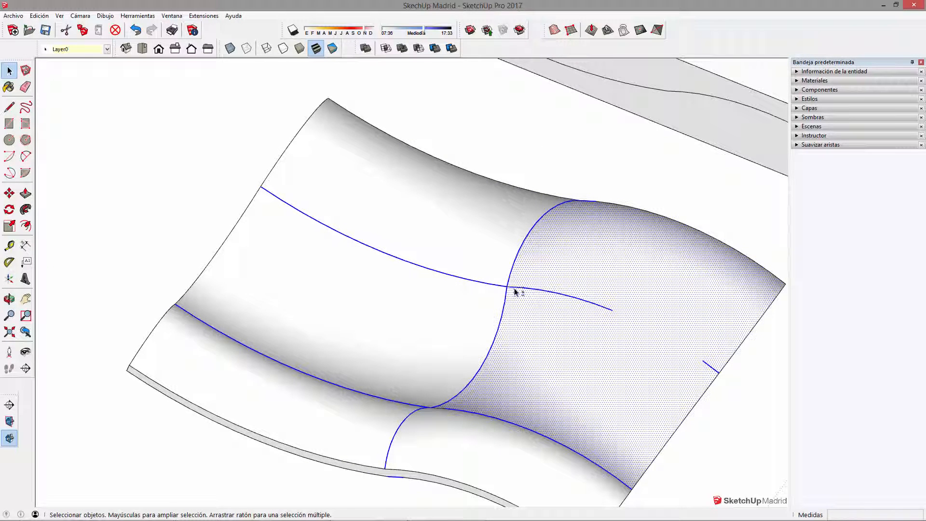
pyautogui.keyDown('shift'); pyautogui.click(515, 296); pyautogui.keyUp('shift')
pyautogui.moveTo(507, 356); pyautogui.dragTo(519, 436, button='middle')
pyautogui.scroll(2, 518, 436)
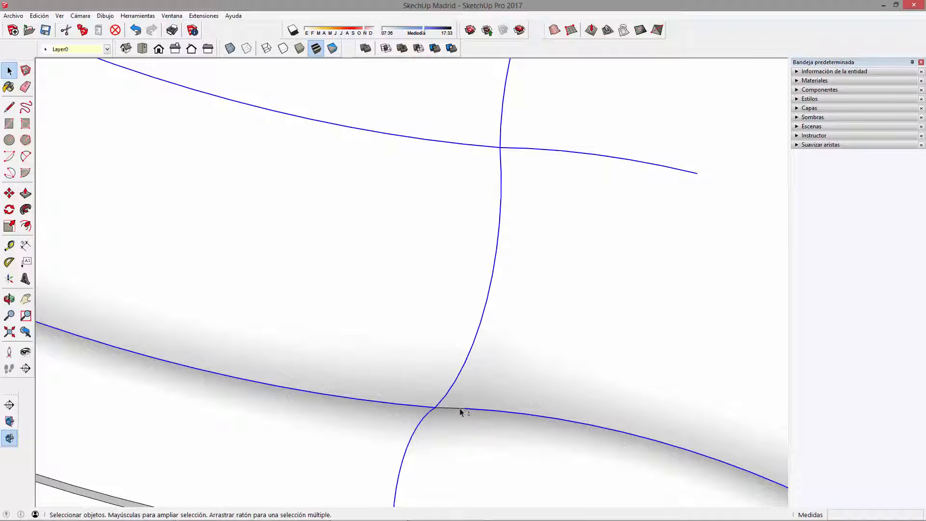
pyautogui.scroll(-5, 487, 343)
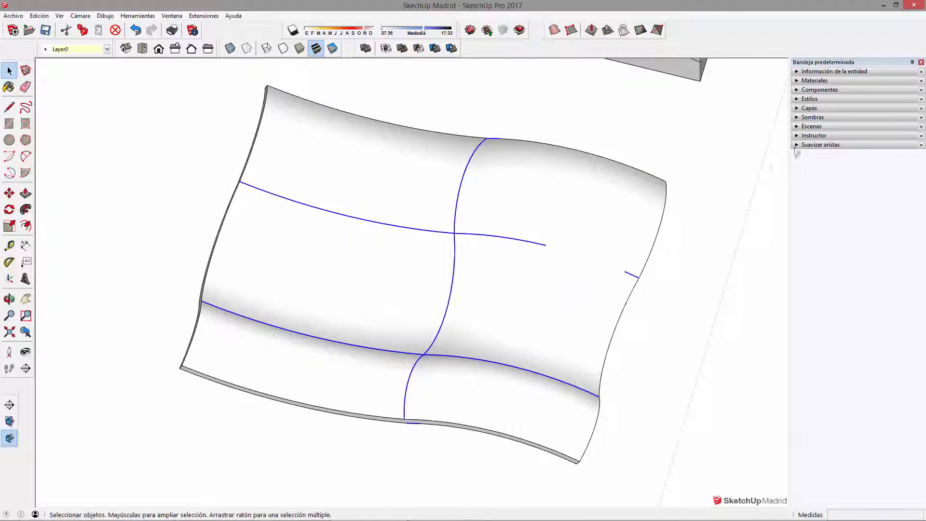
pyautogui.click(796, 145)
pyautogui.moveTo(867, 181)
pyautogui.mouseDown()
pyautogui.moveTo(786, 179)
pyautogui.moveTo(876, 182)
pyautogui.mouseUp()
# Select the smoothed top surface and return the camera to perspective projection.
pyautogui.moveTo(487, 286)
pyautogui.mouseDown(button='middle')
pyautogui.moveTo(460, 294)
pyautogui.moveTo(176, 208)
pyautogui.mouseUp(button='middle')
pyautogui.click(174, 207)
pyautogui.scroll(-2, 178, 208)
pyautogui.click(330, 291)
pyautogui.moveTo(417, 321)
pyautogui.mouseDown(button='middle')
pyautogui.moveTo(355, 374)
pyautogui.moveTo(559, 374)
pyautogui.mouseUp(button='middle')
pyautogui.click(80, 15)
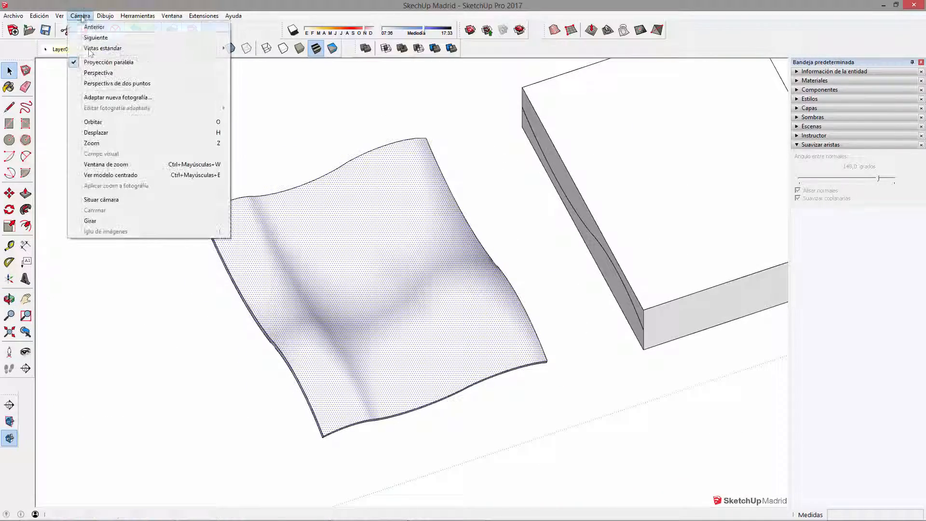
pyautogui.click(98, 73)
# Set the curved surface's angle between normals to 0.0 degrees to reveal its facet mesh.
pyautogui.moveTo(328, 265); pyautogui.dragTo(409, 270, button='middle')
pyautogui.click(401, 296)
pyautogui.moveTo(876, 182); pyautogui.dragTo(799, 179)
pyautogui.moveTo(506, 246)
pyautogui.mouseDown(button='middle')
pyautogui.moveTo(467, 263)
pyautogui.moveTo(529, 78)
pyautogui.moveTo(625, 355)
pyautogui.moveTo(390, 305)
pyautogui.moveTo(496, 289)
pyautogui.moveTo(424, 310)
pyautogui.moveTo(481, 298)
pyautogui.mouseUp(button='middle')
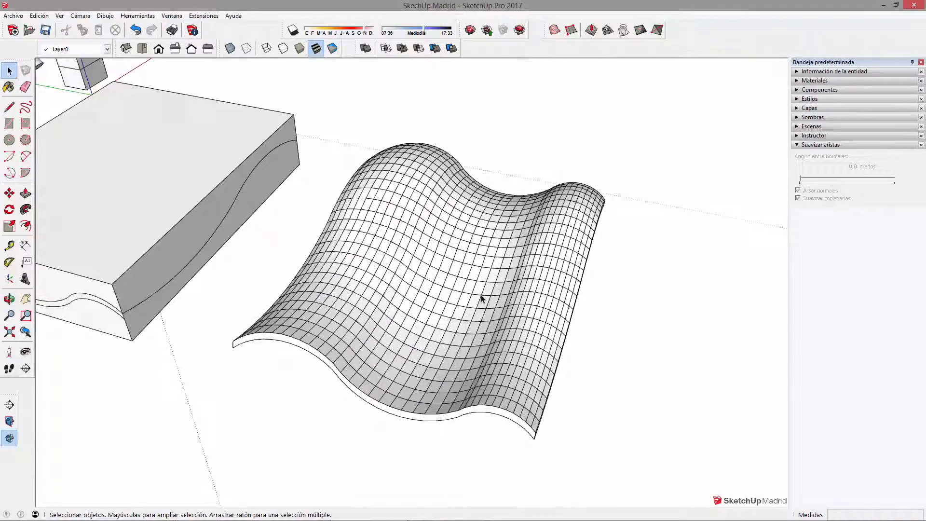
pyautogui.scroll(2, 481, 298)
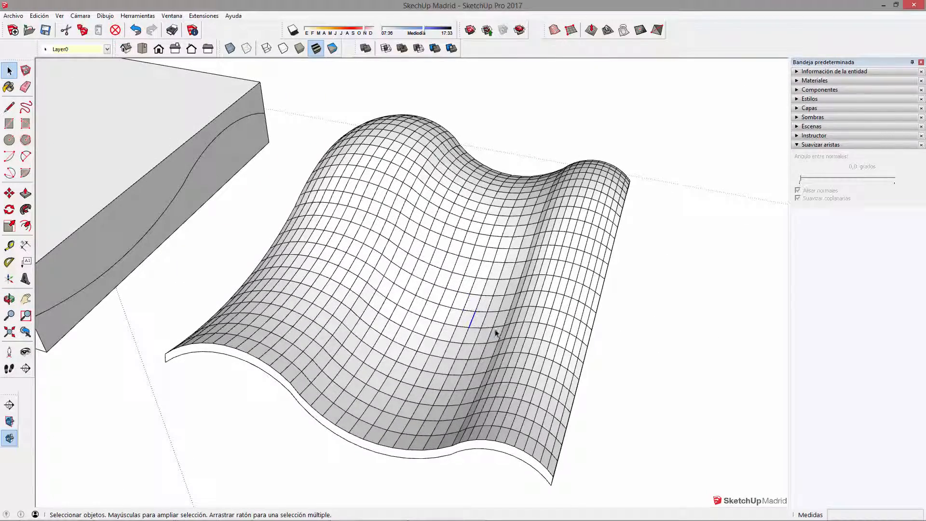
pyautogui.scroll(-3, 496, 333)
# Review the meshed surface and return to the disc, cone and other earlier Follow Me examples.
pyautogui.tripleClick(485, 329)
pyautogui.keyDown('shift'); pyautogui.moveTo(484, 336); pyautogui.dragTo(689, 368, button='middle'); pyautogui.keyUp('shift')
pyautogui.moveTo(464, 313)
pyautogui.keyDown('shift'); pyautogui.mouseDown(button='middle')
pyautogui.moveTo(512, 320)
pyautogui.moveTo(611, 430)
pyautogui.mouseUp(button='middle'); pyautogui.keyUp('shift')
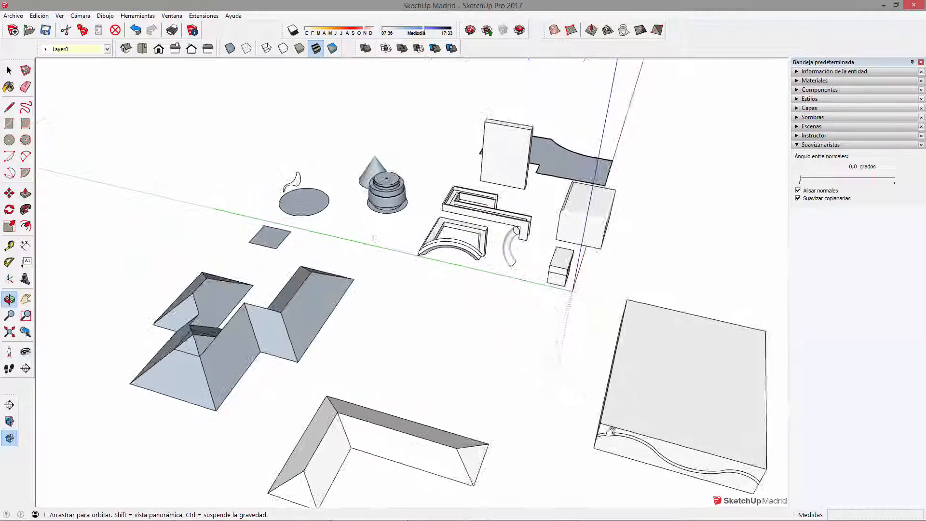
pyautogui.scroll(5, 372, 178)
pyautogui.moveTo(372, 178); pyautogui.dragTo(675, 236, button='middle')
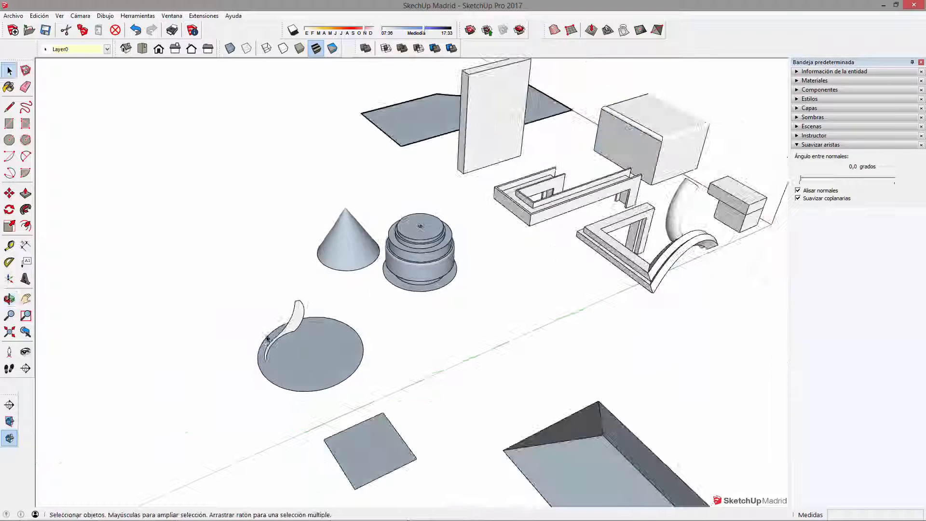
# Sweep the curved profile around the large disc's circular path with Follow Me to make a bell-shaped solid.
pyautogui.scroll(3, 319, 368)
pyautogui.click(359, 366)
pyautogui.click(25, 209)
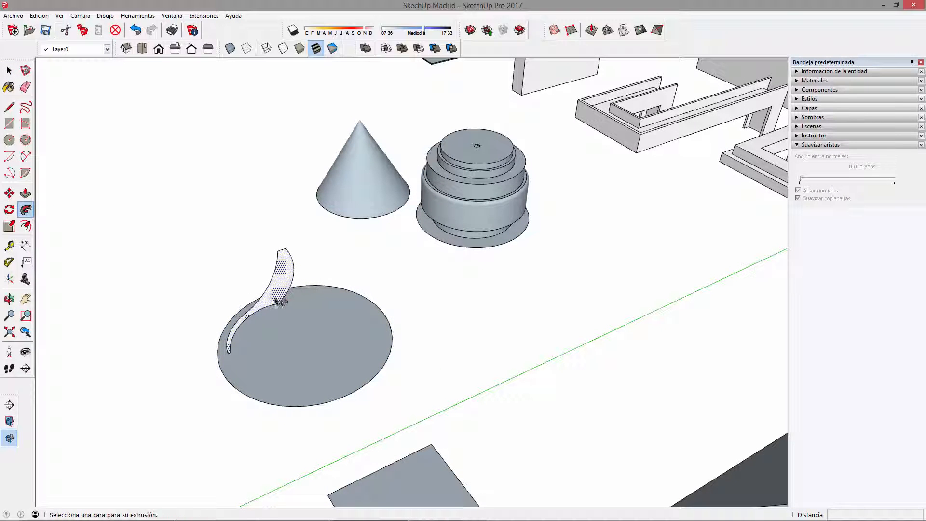
pyautogui.click(287, 283)
pyautogui.press('space')
# Select the entire bell-shaped solid and set its angle between normals to 0.0 degrees to reveal the facet mesh.
pyautogui.click(308, 307)
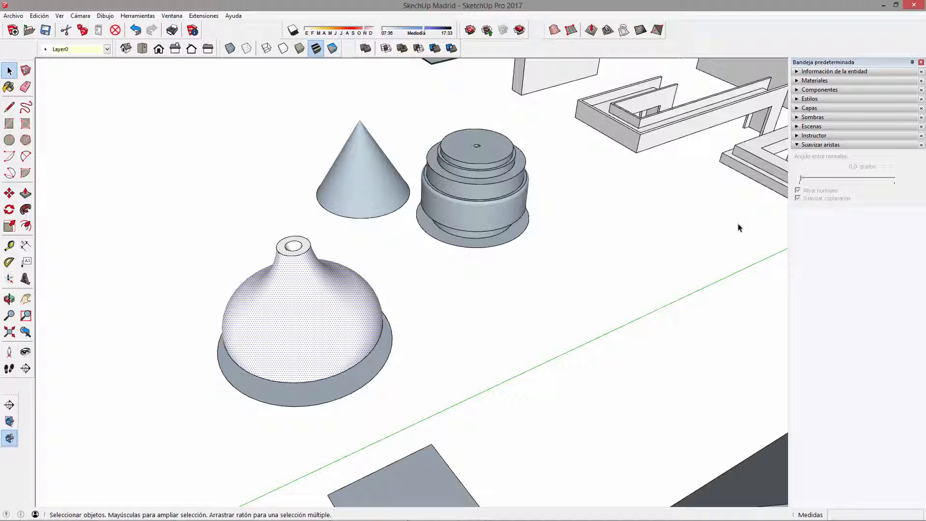
pyautogui.tripleClick(241, 337)
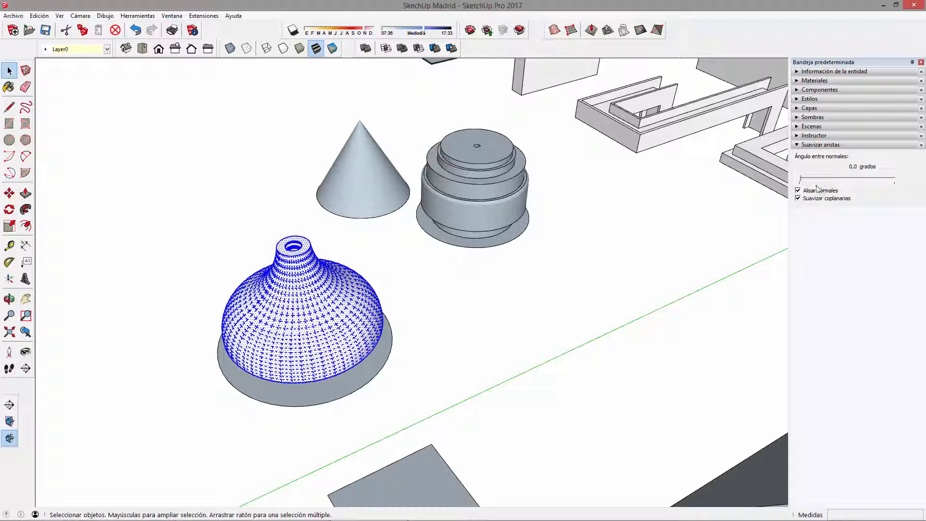
pyautogui.moveTo(800, 181)
pyautogui.mouseDown()
pyautogui.moveTo(825, 179)
pyautogui.moveTo(796, 184)
pyautogui.mouseUp()
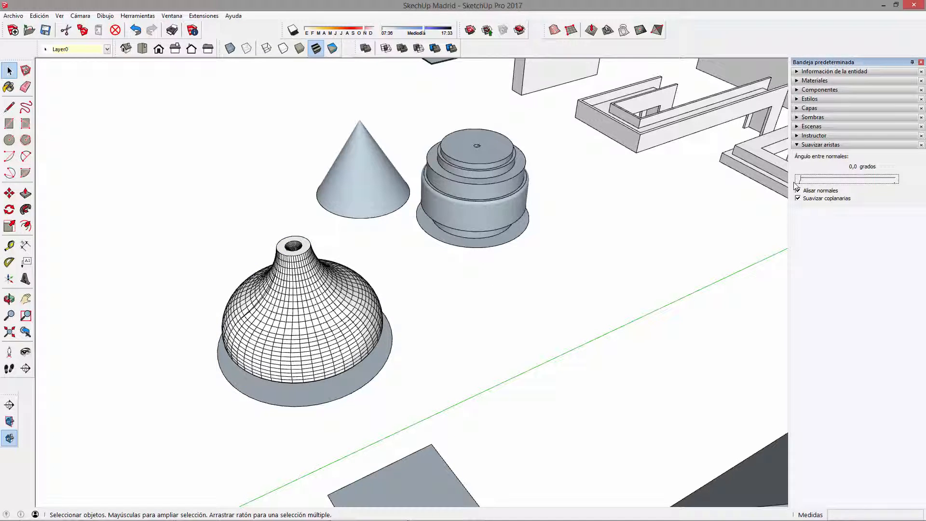
pyautogui.moveTo(273, 335); pyautogui.dragTo(597, 313, button='middle')
pyautogui.click(590, 321)
pyautogui.moveTo(340, 399); pyautogui.dragTo(498, 335, button='middle')
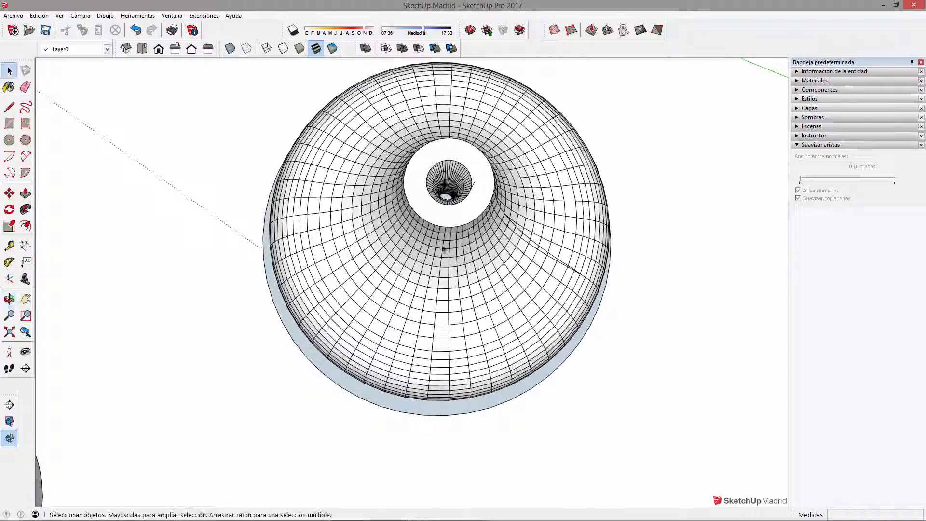
pyautogui.moveTo(444, 250); pyautogui.dragTo(639, 146, button='middle')
# Select the meshed bell together with its base disc and move them to the empty area beyond the hipped roofs.
pyautogui.scroll(-6, 463, 251)
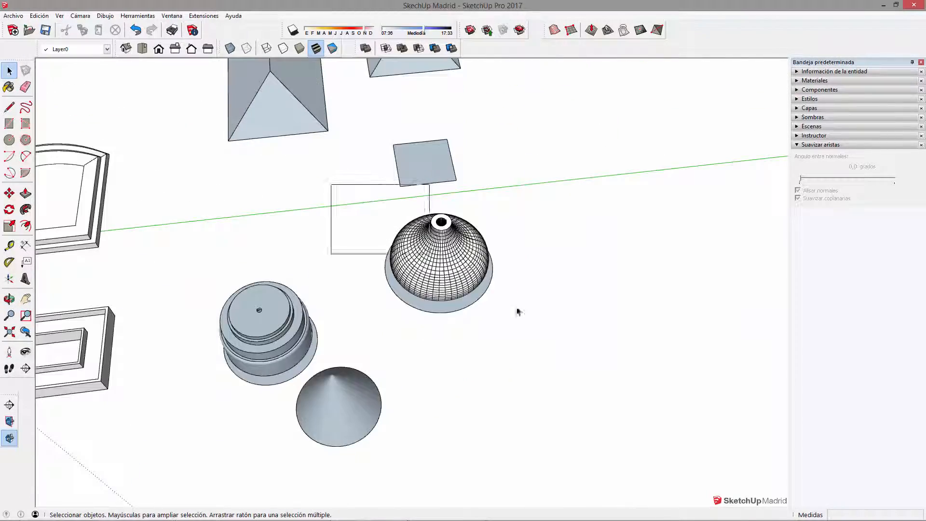
pyautogui.moveTo(542, 341); pyautogui.dragTo(543, 342)
pyautogui.moveTo(543, 342); pyautogui.dragTo(473, 364, button='middle')
pyautogui.scroll(-2, 442, 325)
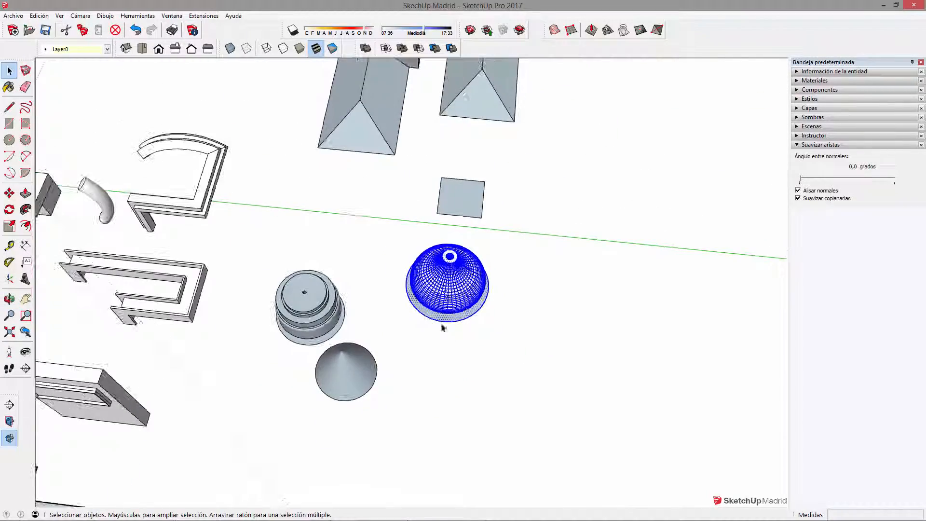
pyautogui.press('m')
pyautogui.click(442, 370)
pyautogui.keyDown('shift'); pyautogui.moveTo(674, 264); pyautogui.dragTo(455, 494, button='middle'); pyautogui.keyUp('shift')
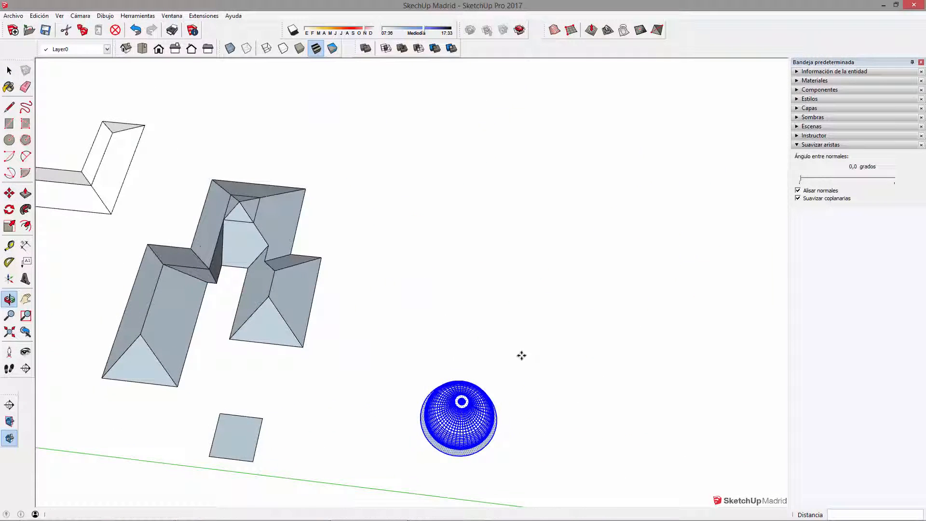
pyautogui.click(553, 198)
pyautogui.press('space')
# Switch the camera to parallel projection and show the bell in the back elevation.
pyautogui.scroll(3, 586, 138)
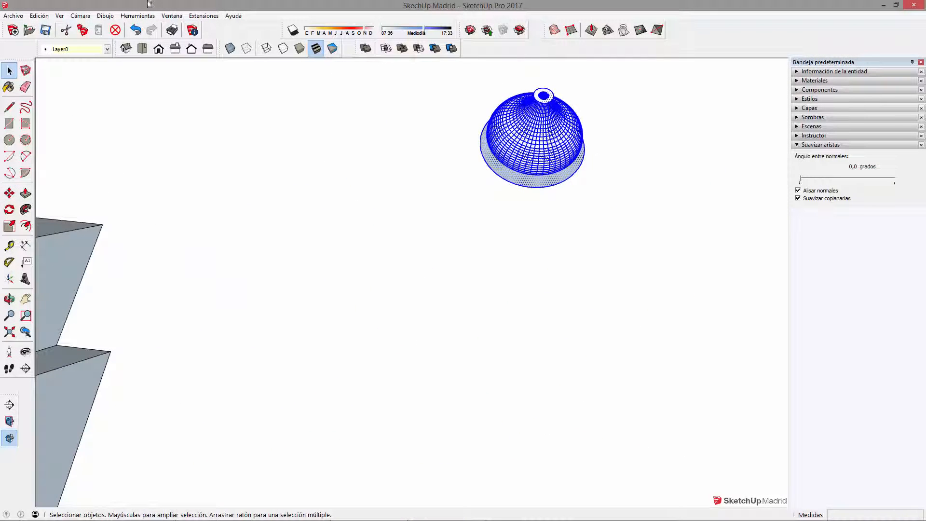
pyautogui.click(80, 16)
pyautogui.click(103, 62)
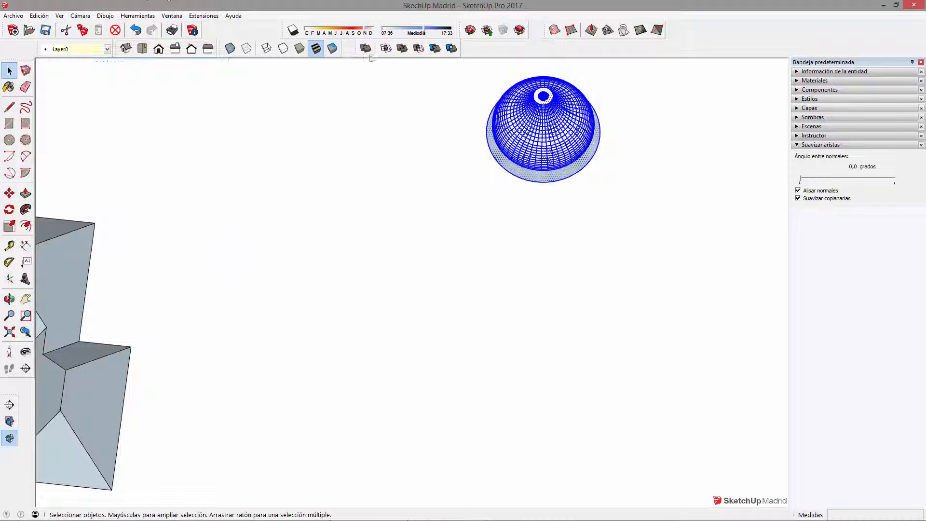
pyautogui.click(191, 50)
pyautogui.scroll(4, 684, 333)
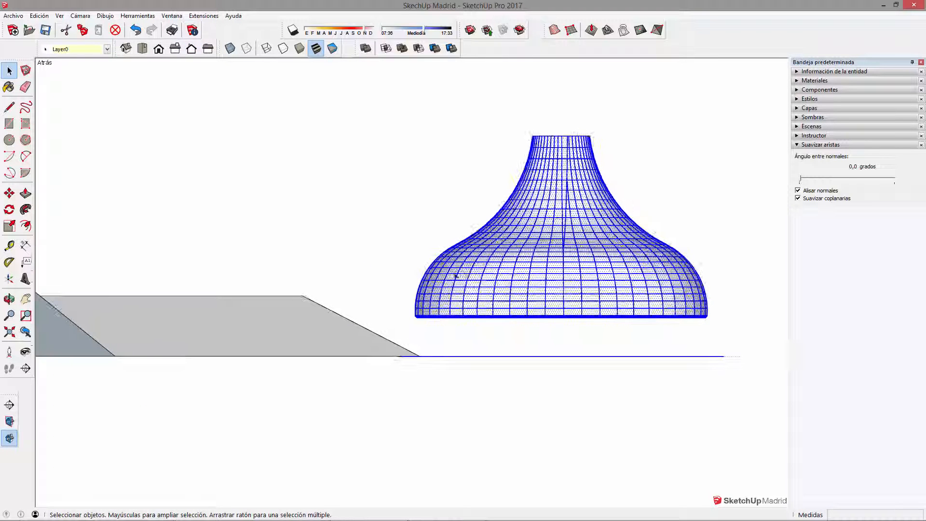
# Select a horizontal band of facets across the bell's lower bulge and paint it with Color D04 from the Colores library.
pyautogui.moveTo(406, 255); pyautogui.dragTo(652, 283)
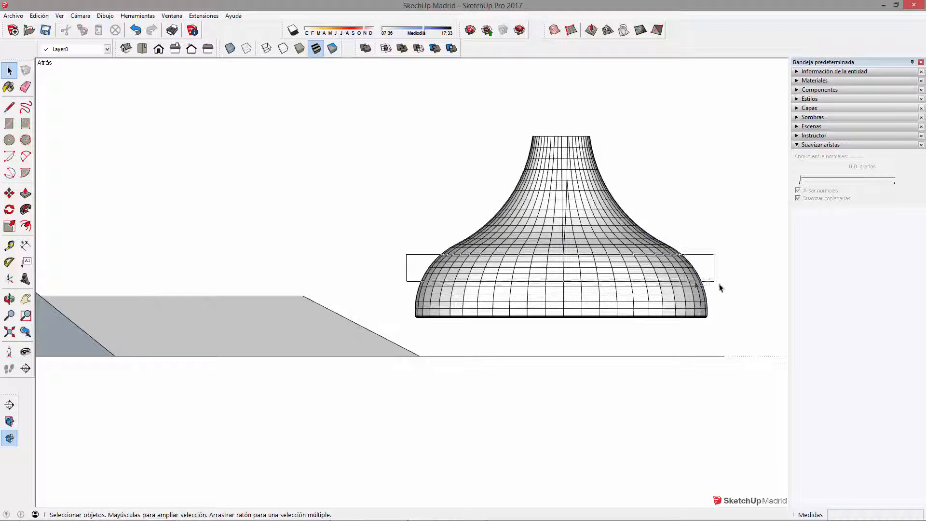
pyautogui.moveTo(719, 288); pyautogui.dragTo(728, 298)
pyautogui.press('b')
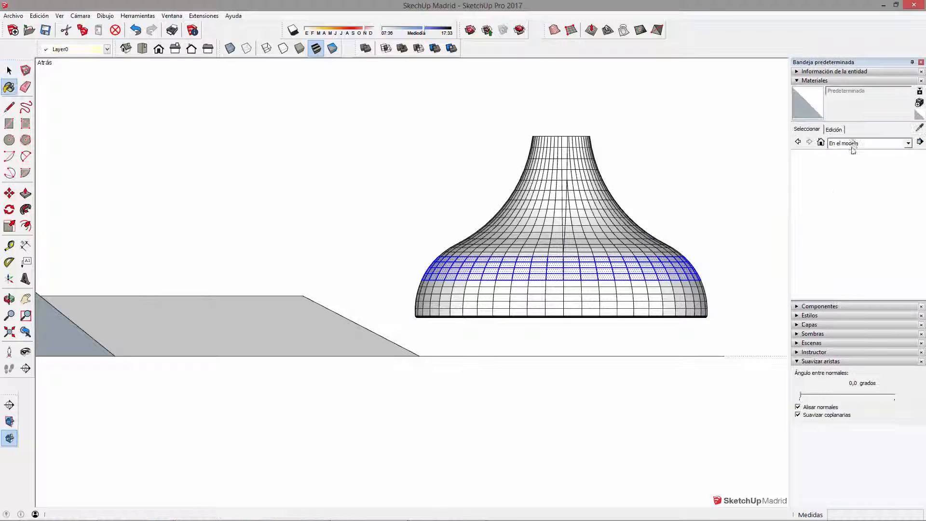
pyautogui.click(841, 143)
pyautogui.click(851, 200)
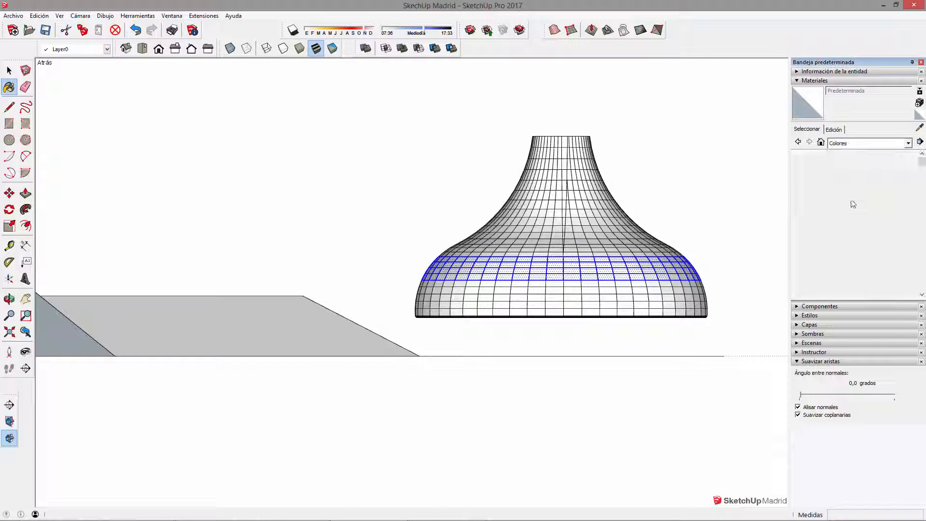
pyautogui.moveTo(922, 164); pyautogui.dragTo(922, 188)
pyautogui.click(854, 174)
pyautogui.click(622, 268)
pyautogui.press('space')
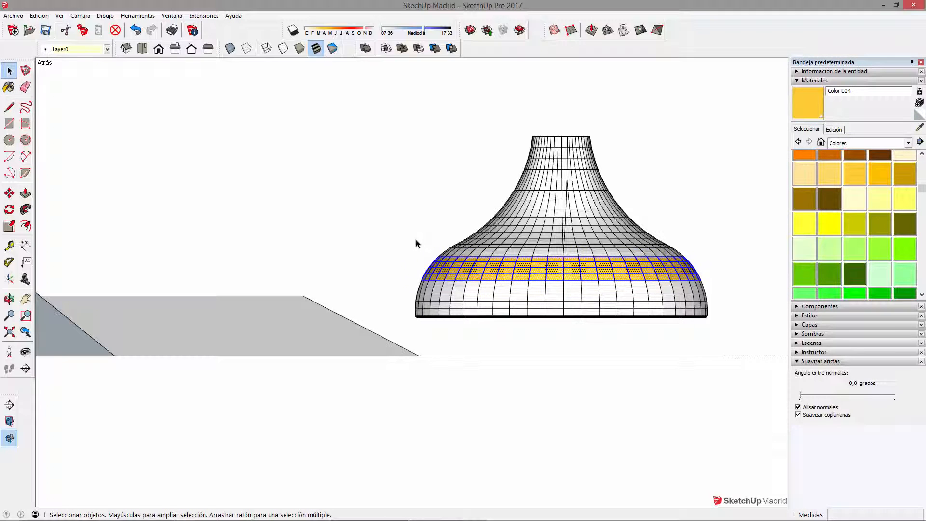
# Select the narrow band of facets just above the Color D04 band and paint it with Color F07.
pyautogui.moveTo(470, 244); pyautogui.dragTo(708, 260)
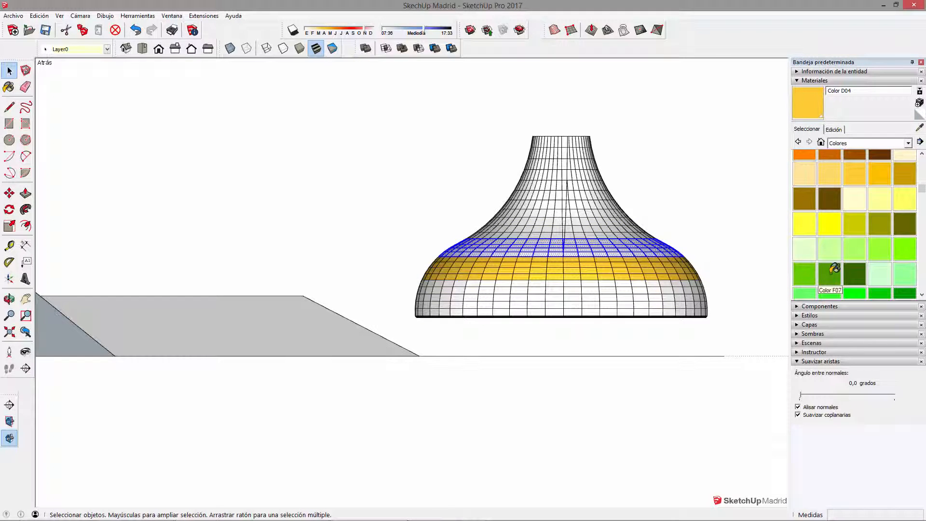
pyautogui.click(833, 268)
pyautogui.click(442, 248)
pyautogui.press('space')
# Paint the band of facets directly above the dark green one with Color D03.
pyautogui.moveTo(440, 194)
pyautogui.mouseDown()
pyautogui.moveTo(645, 225)
pyautogui.moveTo(677, 240)
pyautogui.mouseUp()
pyautogui.click(831, 175)
pyautogui.click(488, 220)
pyautogui.press('space')
# Select the band of facets at the base of the bell's neck and paint it with orange Color C05.
pyautogui.moveTo(463, 158); pyautogui.dragTo(507, 175)
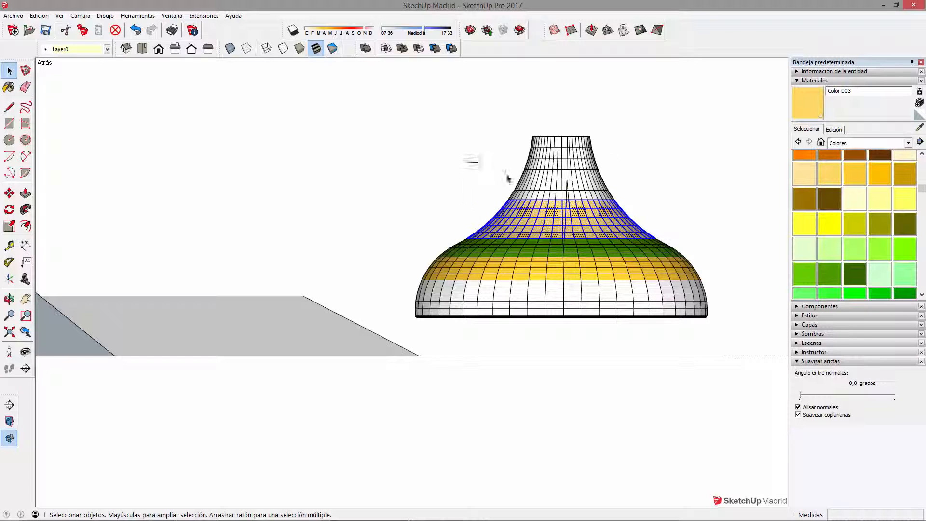
pyautogui.moveTo(681, 204); pyautogui.dragTo(681, 204)
pyautogui.click(855, 157)
pyautogui.click(804, 155)
pyautogui.click(592, 175)
pyautogui.press('space')
# Select the topmost facets of the bell's neck and paint them with Color E07.
pyautogui.moveTo(526, 131); pyautogui.dragTo(737, 174)
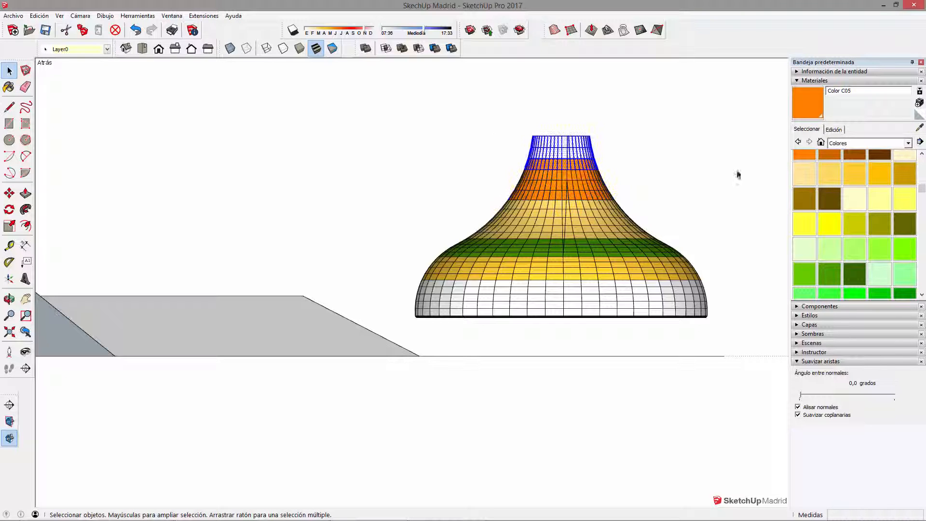
pyautogui.click(879, 220)
pyautogui.click(550, 144)
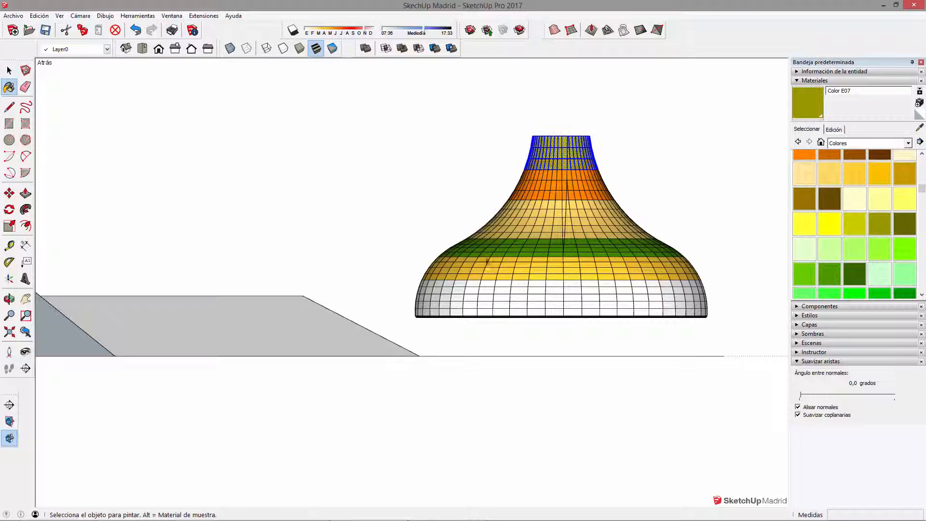
pyautogui.press('space')
# Paint the bell's lowest band of facets with Color F04 and repaint it with Color E06.
pyautogui.moveTo(401, 270); pyautogui.dragTo(754, 328)
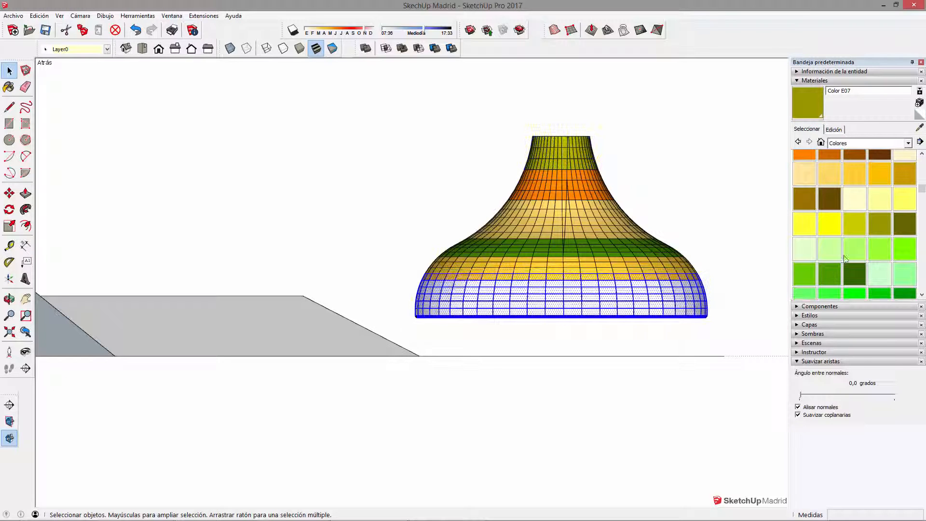
pyautogui.click(880, 259)
pyautogui.click(654, 282)
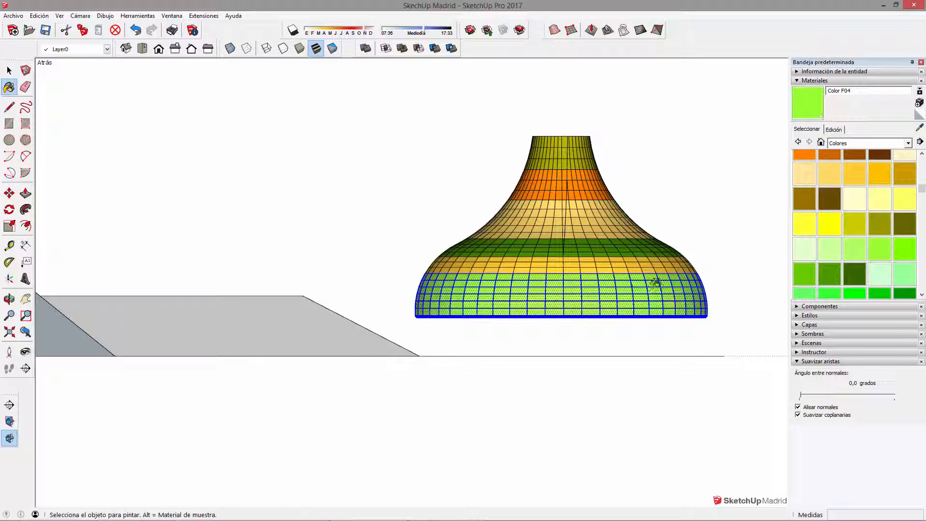
pyautogui.click(848, 219)
pyautogui.click(627, 274)
pyautogui.press('space')
pyautogui.click(621, 337)
# Select the whole painted bell and soften its edges with a 159.9-degree angle between normals.
pyautogui.moveTo(633, 225); pyautogui.dragTo(523, 354, button='middle')
pyautogui.scroll(-2, 524, 343)
pyautogui.tripleClick(526, 340)
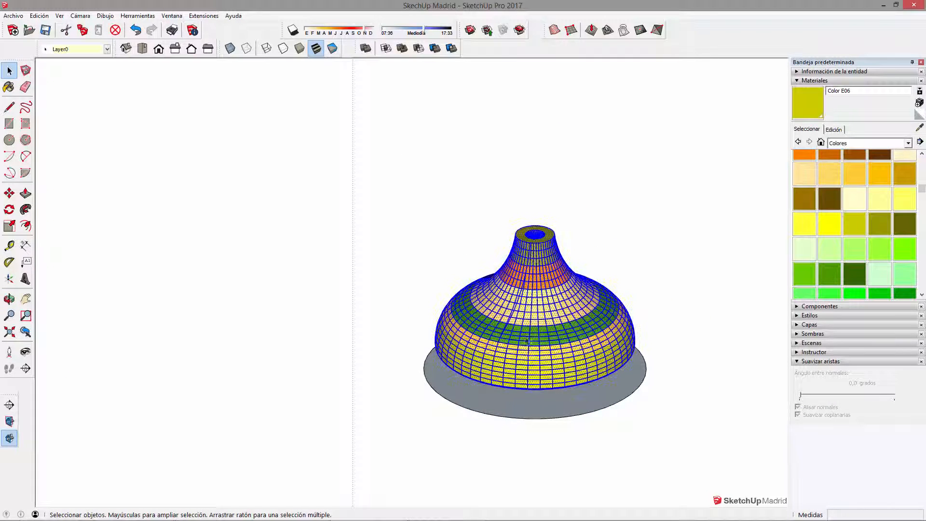
pyautogui.moveTo(818, 398); pyautogui.dragTo(884, 395)
pyautogui.click(667, 372)
pyautogui.moveTo(667, 371); pyautogui.dragTo(385, 395, button='middle')
pyautogui.click(448, 339)
pyautogui.scroll(4, 449, 338)
pyautogui.press('space')
pyautogui.scroll(-4, 487, 300)
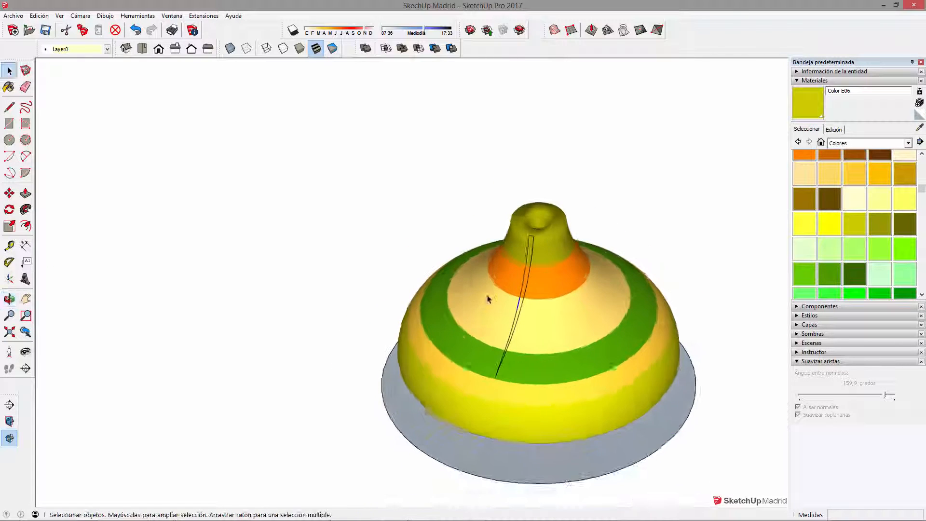
# Select the smoothed bell without its base disc and place a copy of it beside the original.
pyautogui.click(591, 344)
pyautogui.keyDown('shift'); pyautogui.moveTo(546, 320); pyautogui.dragTo(377, 266, button='middle'); pyautogui.keyUp('shift')
pyautogui.click(400, 275)
pyautogui.scroll(-2, 406, 291)
pyautogui.press('m')
pyautogui.keyDown('ctrl'); pyautogui.click(411, 381); pyautogui.keyUp('ctrl')
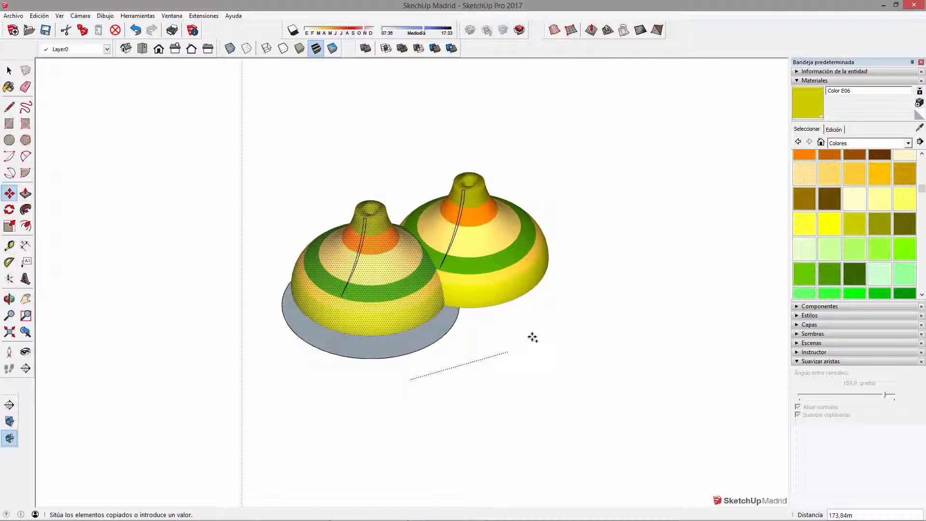
pyautogui.click(575, 308)
pyautogui.moveTo(504, 259); pyautogui.dragTo(355, 277, button='middle')
pyautogui.press('space')
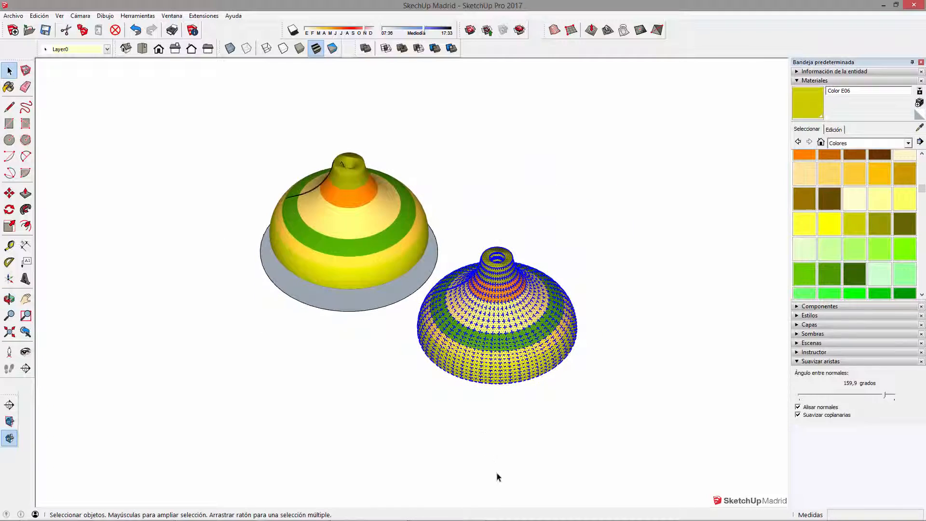
# Soften the upper part of the leftover profile edges near the copied bell's neck with the Eraser.
pyautogui.click(492, 457)
pyautogui.scroll(2, 467, 291)
pyautogui.moveTo(467, 288); pyautogui.dragTo(544, 214, button='middle')
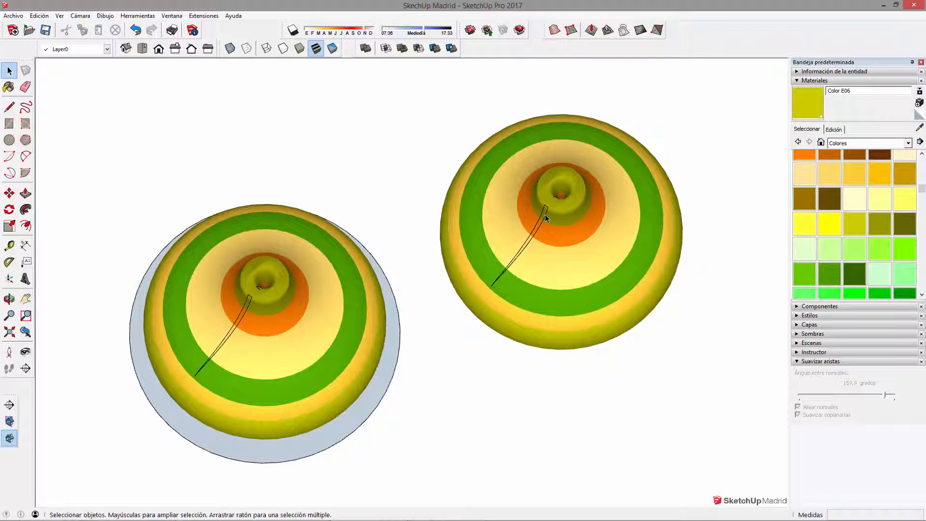
pyautogui.click(545, 215)
pyautogui.scroll(8, 545, 214)
pyautogui.press('e')
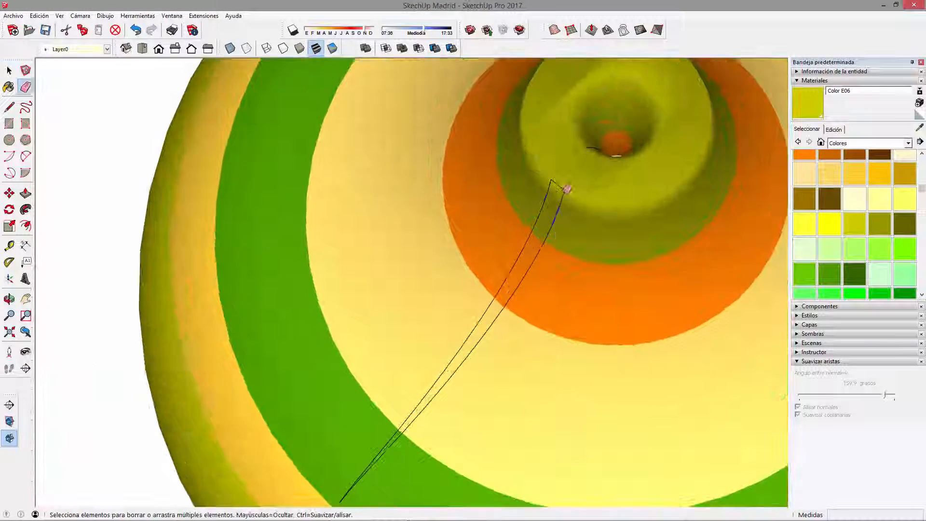
pyautogui.moveTo(565, 192)
pyautogui.mouseDown()
pyautogui.moveTo(543, 273)
pyautogui.moveTo(528, 255)
pyautogui.mouseUp()
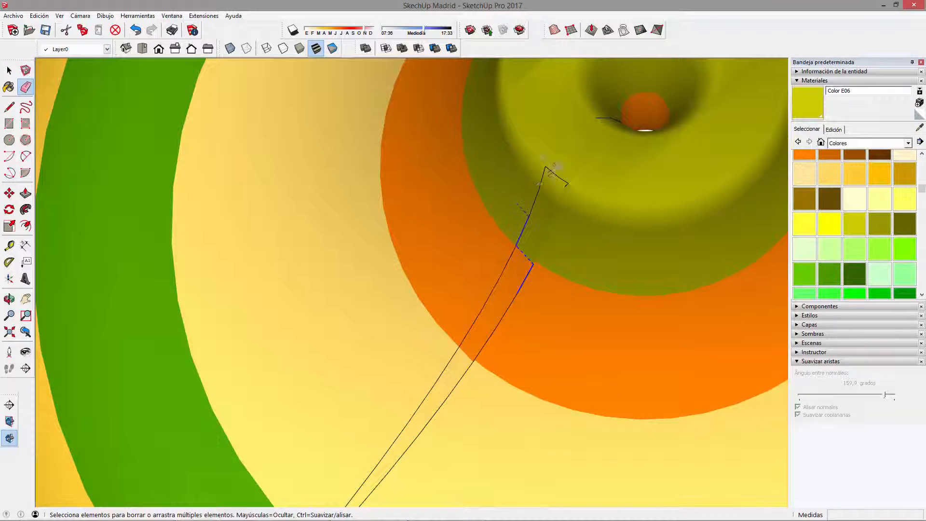
pyautogui.moveTo(551, 193)
pyautogui.mouseDown()
pyautogui.moveTo(572, 180)
pyautogui.moveTo(569, 188)
pyautogui.mouseUp()
pyautogui.scroll(-6, 571, 194)
pyautogui.moveTo(527, 268); pyautogui.dragTo(546, 239)
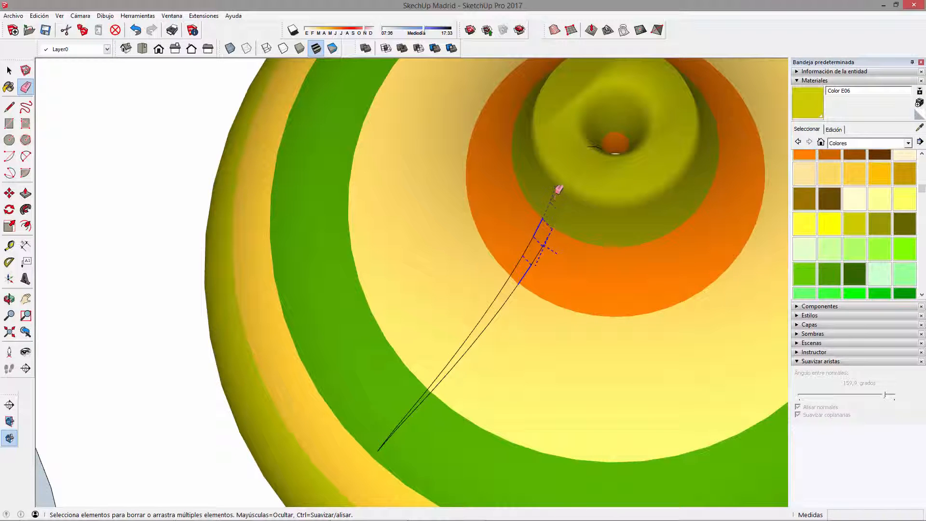
pyautogui.moveTo(560, 184); pyautogui.dragTo(561, 183)
pyautogui.moveTo(534, 289); pyautogui.dragTo(525, 247)
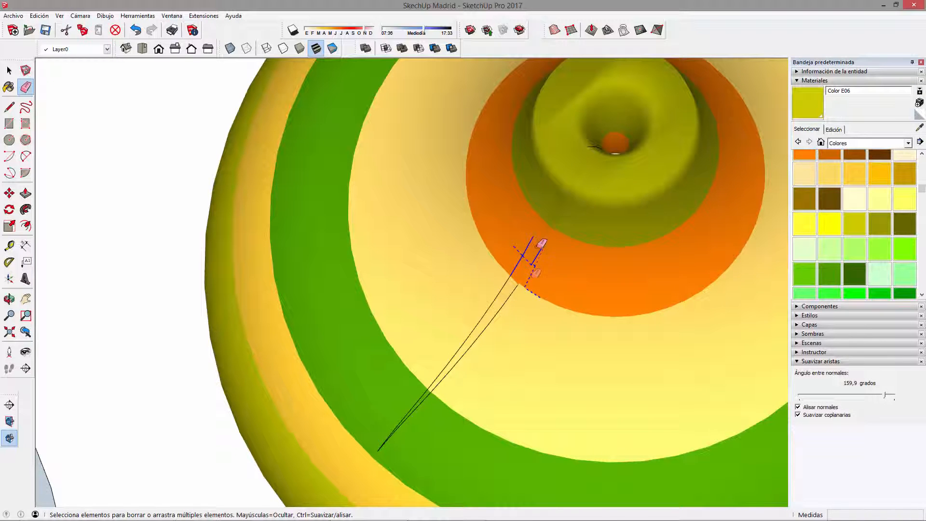
# Return the camera to perspective projection and look over the earlier Follow Me examples around the origin.
pyautogui.scroll(-10, 541, 243)
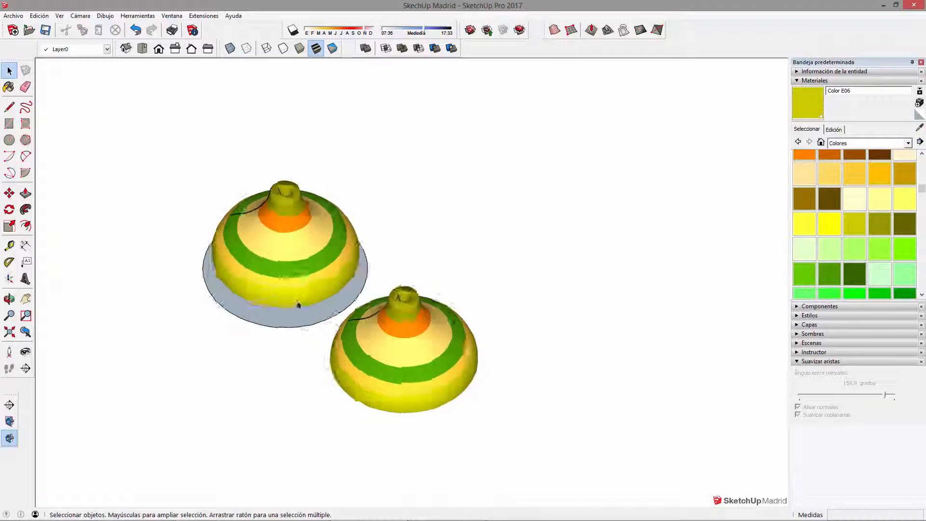
pyautogui.scroll(-3, 298, 305)
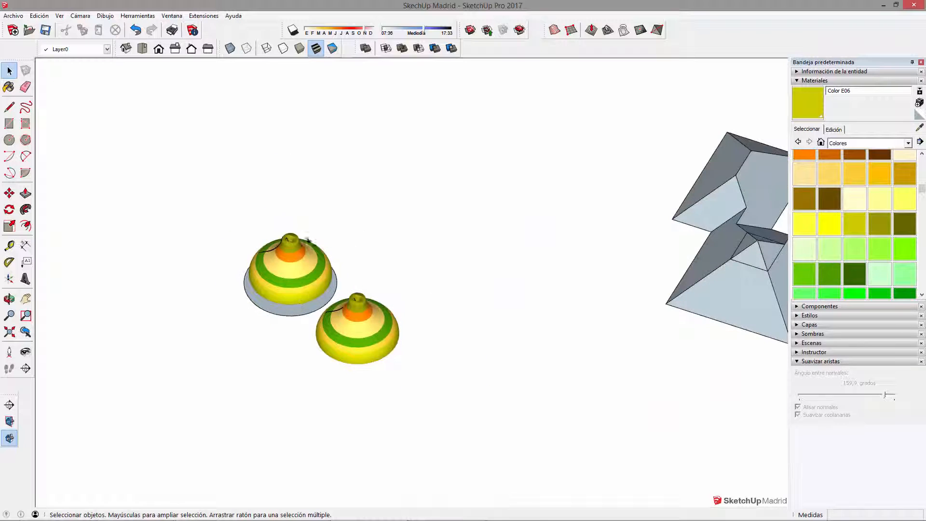
pyautogui.click(81, 16)
pyautogui.click(103, 73)
pyautogui.scroll(-4, 276, 253)
pyautogui.keyDown('shift'); pyautogui.moveTo(666, 252); pyautogui.dragTo(208, 311, button='middle'); pyautogui.keyUp('shift')
pyautogui.moveTo(207, 311); pyautogui.dragTo(572, 256, button='middle')
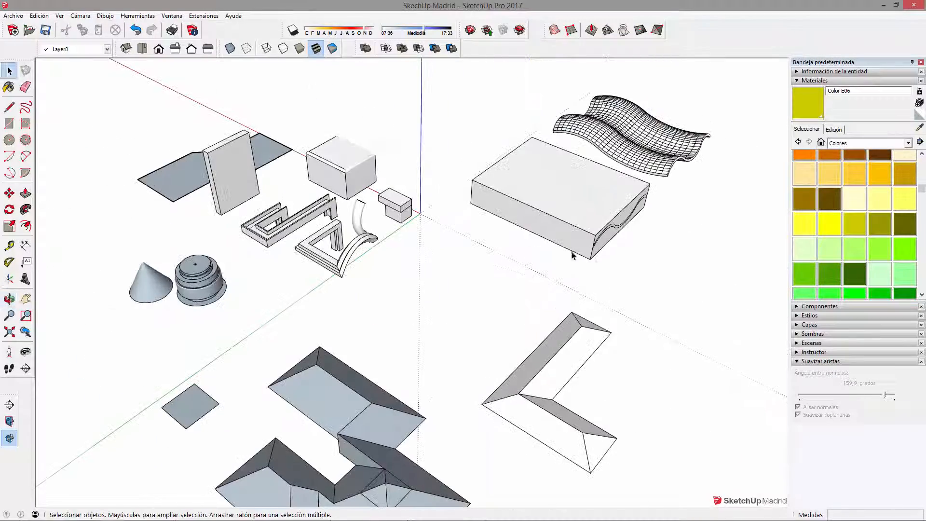
pyautogui.moveTo(495, 258); pyautogui.dragTo(473, 244, button='middle')
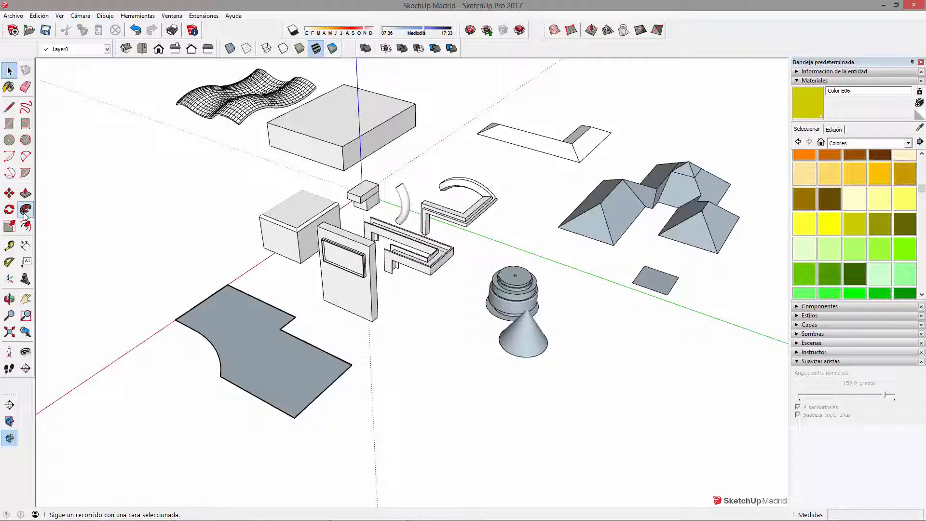
# Raise the top face of the large box slightly with Push/Pull.
pyautogui.click(26, 194)
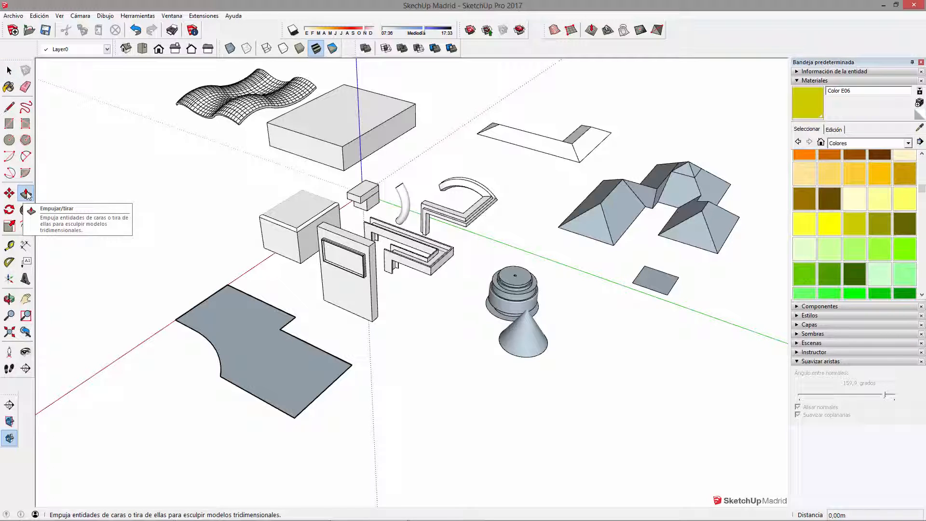
pyautogui.moveTo(337, 130); pyautogui.dragTo(337, 116)
pyautogui.click(26, 210)
pyautogui.click(26, 211)
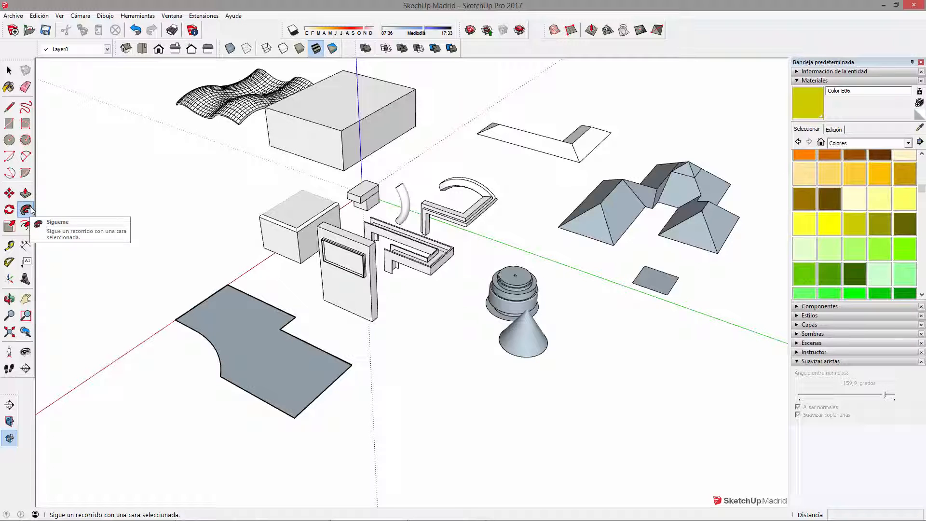
pyautogui.click(10, 73)
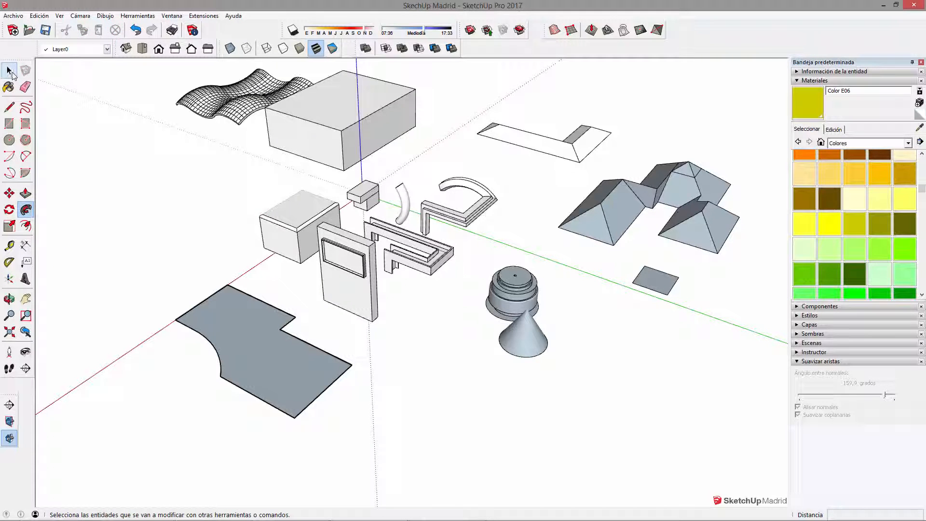
# Survey the complete set of Follow Me examples, including the painted bells, roofs, mouldings and meshed surface.
pyautogui.scroll(-3, 384, 330)
pyautogui.scroll(-3, 280, 289)
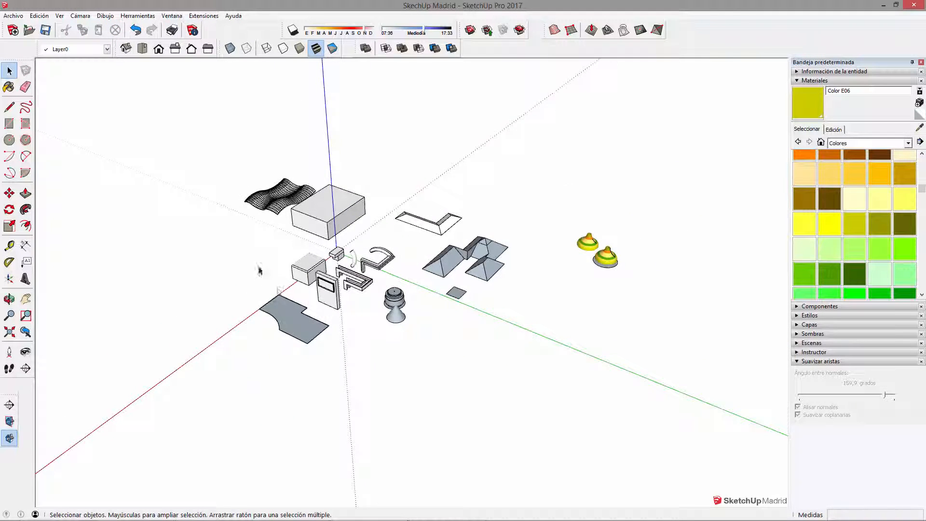
pyautogui.scroll(3, 258, 268)
pyautogui.moveTo(409, 282); pyautogui.dragTo(505, 267, button='middle')
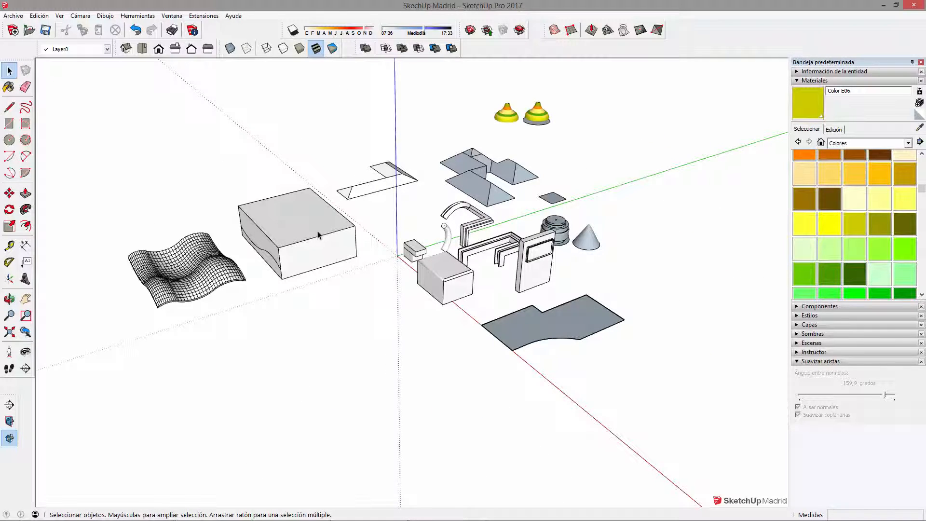
pyautogui.scroll(3, 282, 214)
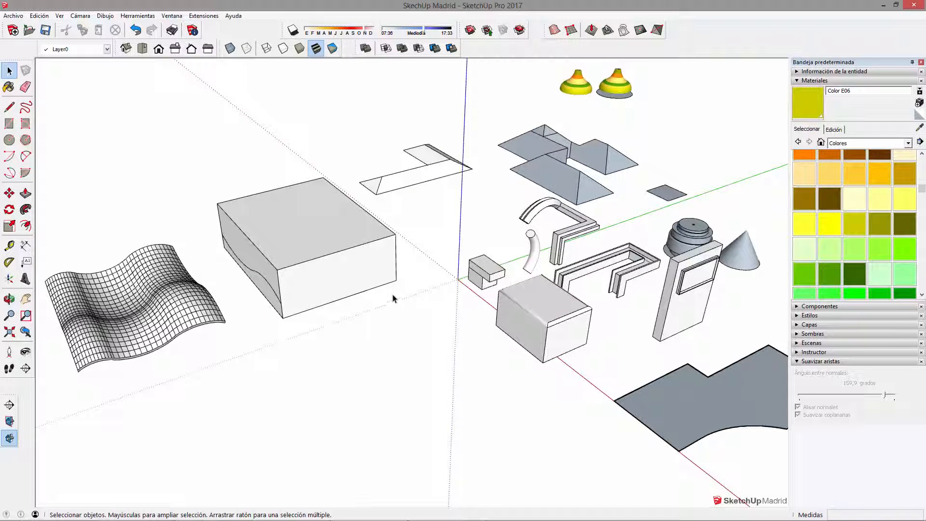